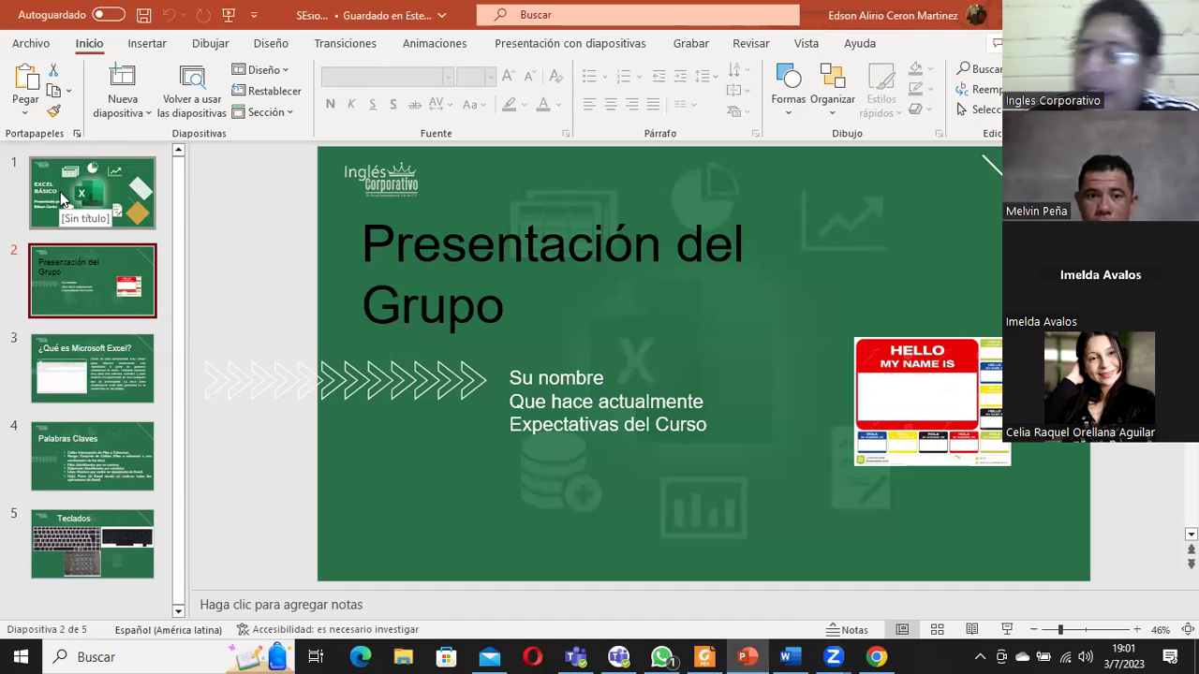
Step: Display slide 1, the 'EXCEL BÁSICO' title slide
{"action": "left_click", "coordinate": [60, 193]}
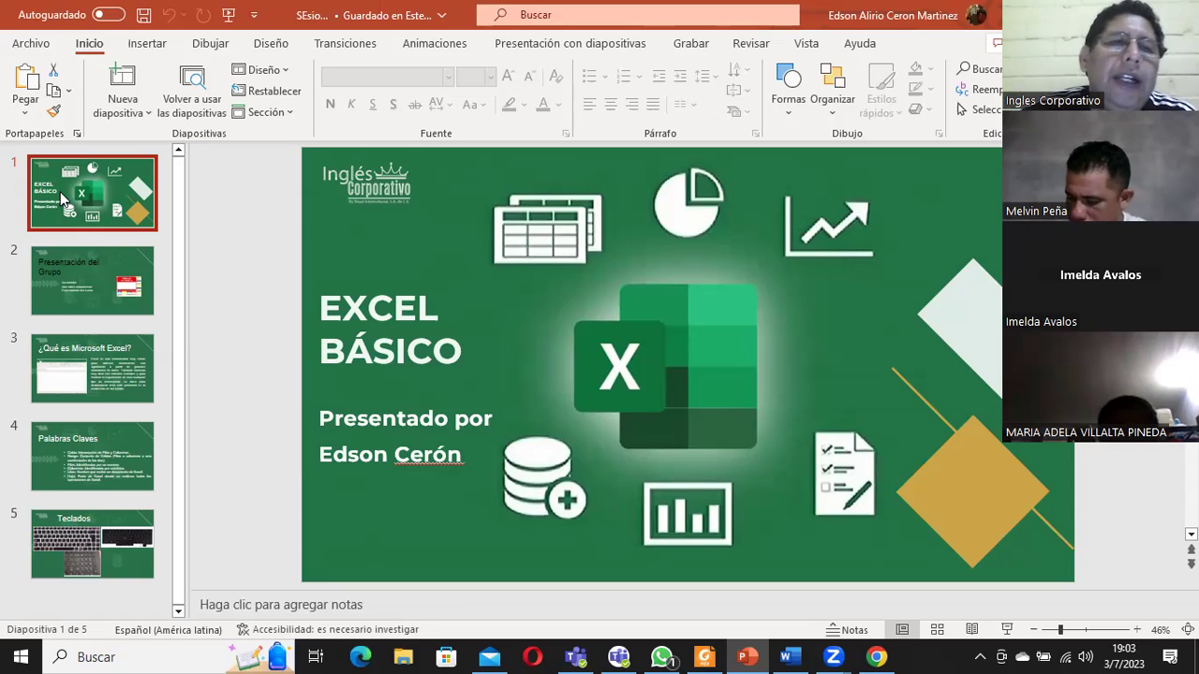
Step: Show slide 2, 'Presentación del Grupo', in the editing area
{"action": "left_click", "coordinate": [111, 279]}
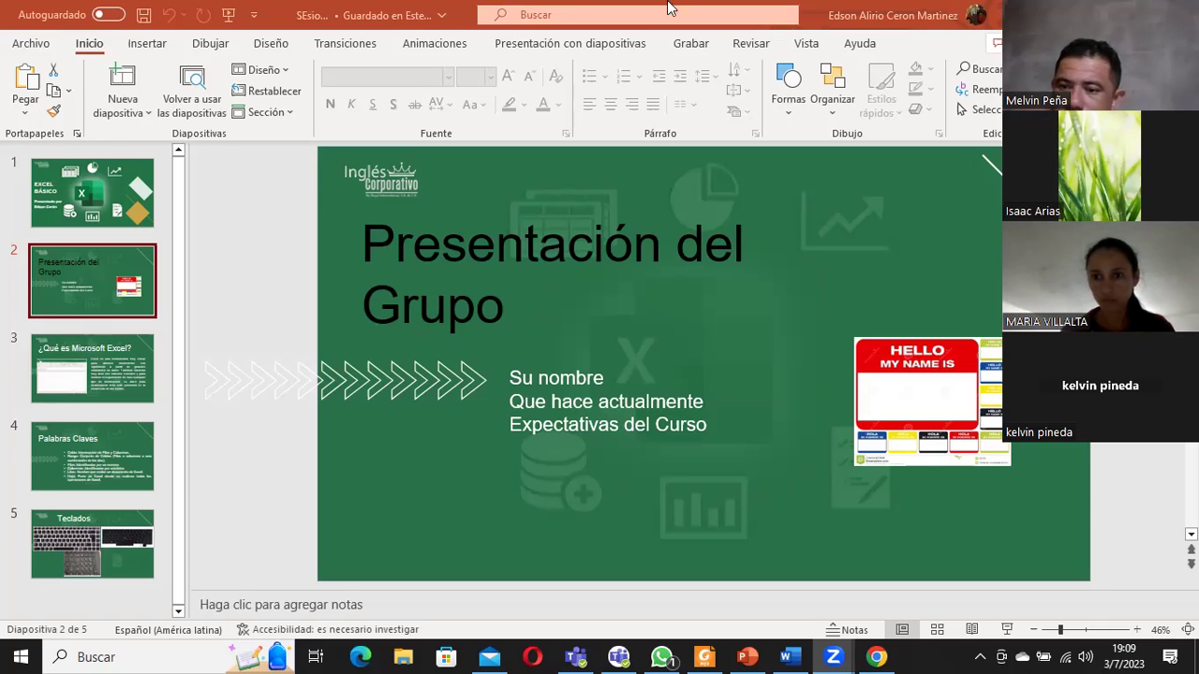
Step: Show the file details: SEsion 1.pptx saved in the Excel Basico location
{"action": "left_click", "coordinate": [368, 15]}
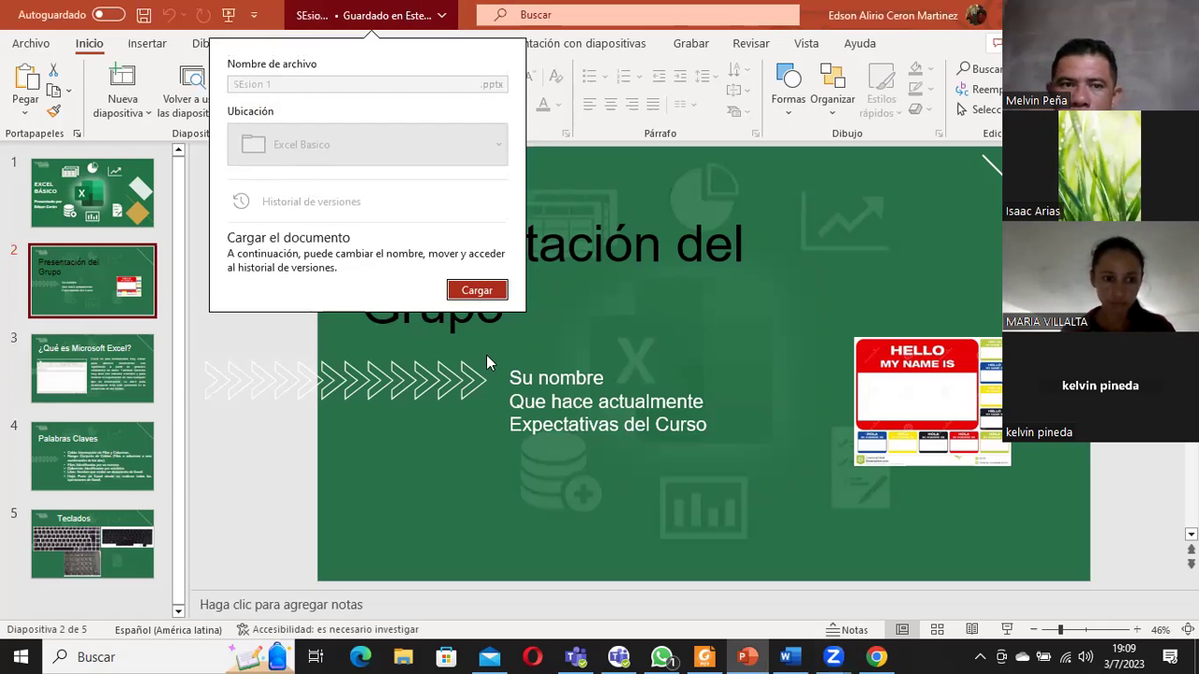
Step: Dismiss the file details and go to slide 3, '¿Qué es Microsoft Excel?'
{"action": "left_click", "coordinate": [725, 288]}
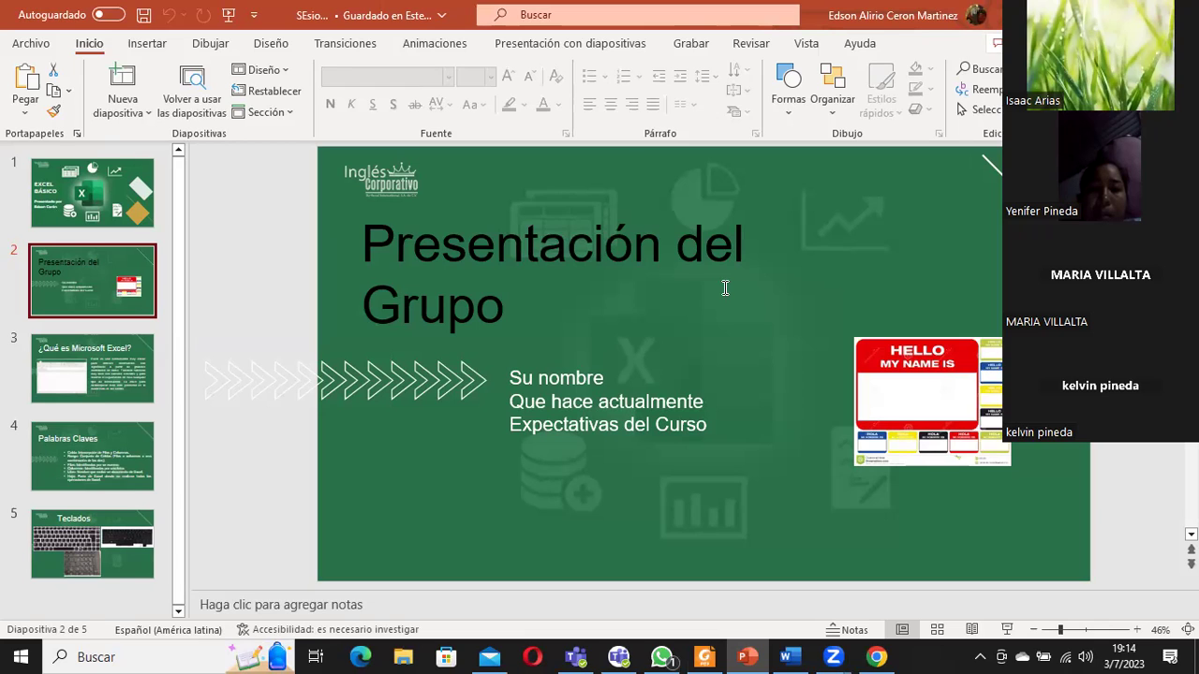
{"action": "left_click", "coordinate": [129, 371]}
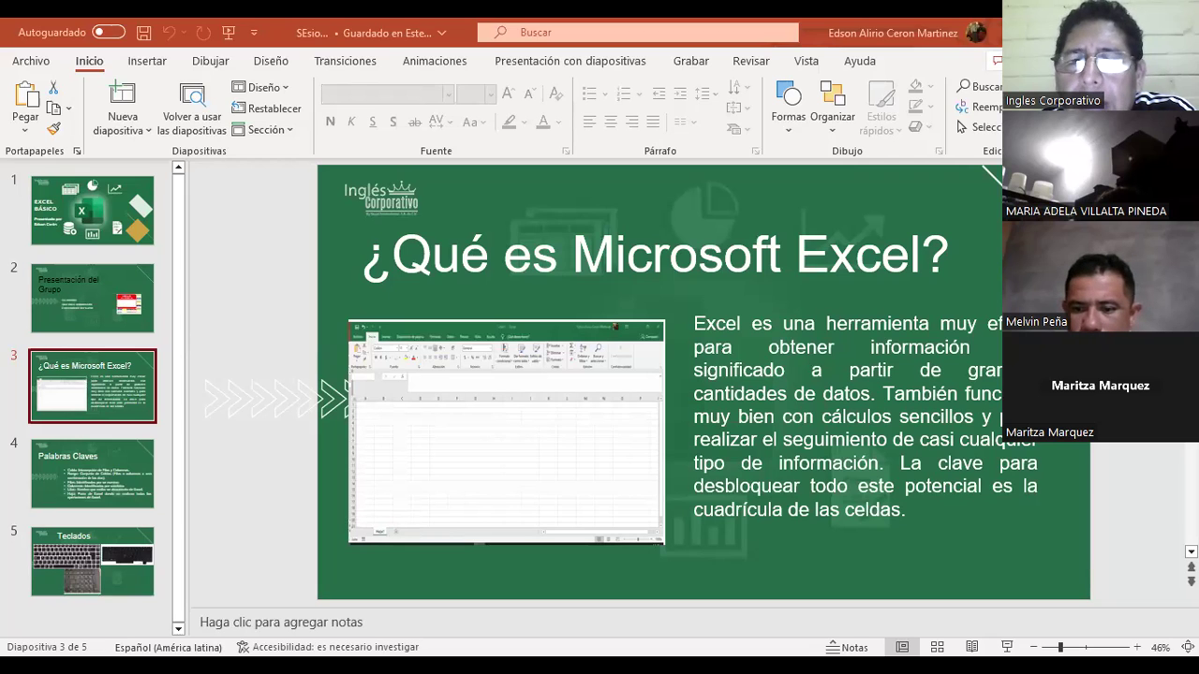
Step: Display slide 4, 'Palabras Claves', defining Celda, Rango, Filas and others
{"action": "left_click", "coordinate": [112, 462]}
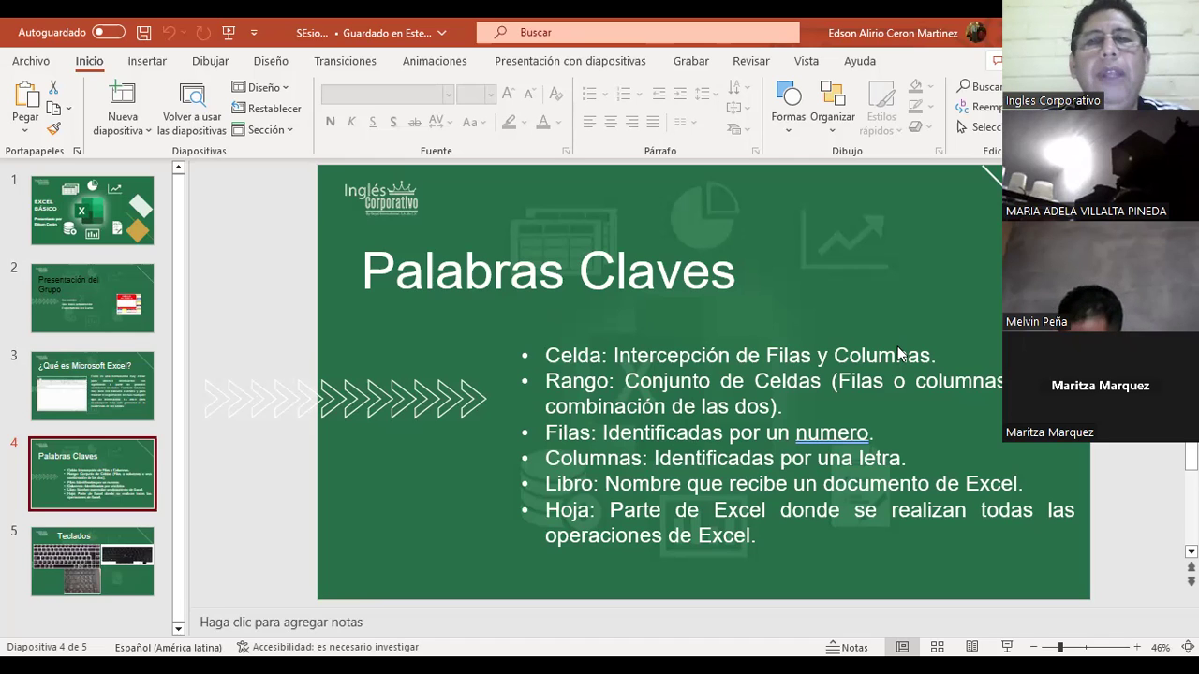
Step: Restore the maximized PowerPoint window to a smaller size with Super+Down
{"action": "key", "text": "super+Down"}
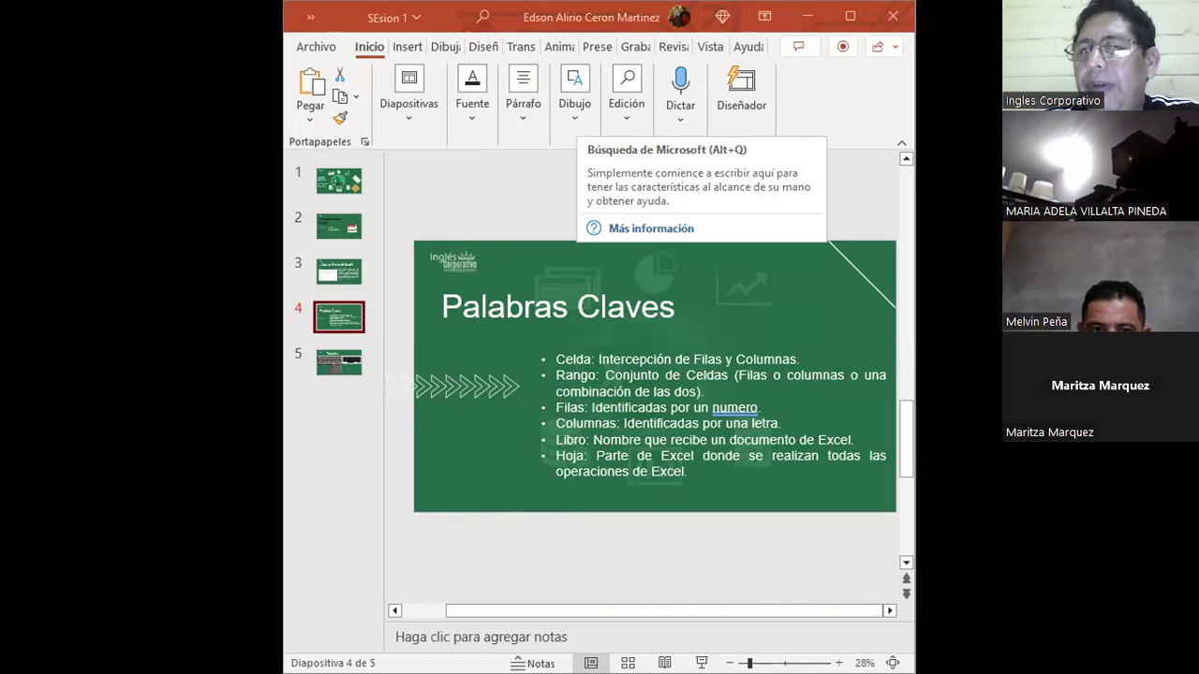
Step: Zoom the Palabras Claves slide to 50% and pan it horizontally
{"action": "scroll", "coordinate": [641, 375], "scroll_direction": "up", "scroll_amount": 2}
{"action": "scroll", "coordinate": [641, 375], "scroll_direction": "up", "scroll_amount": 2}
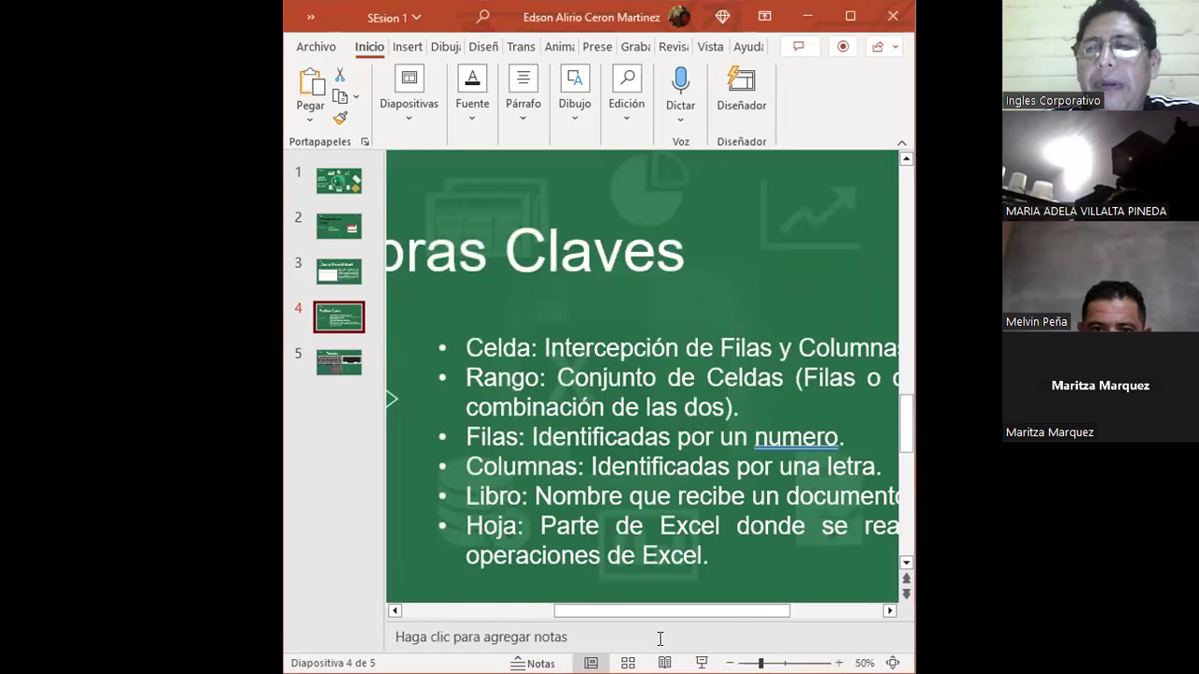
{"action": "left_click_drag", "start_coordinate": [570, 614], "coordinate": [551, 618]}
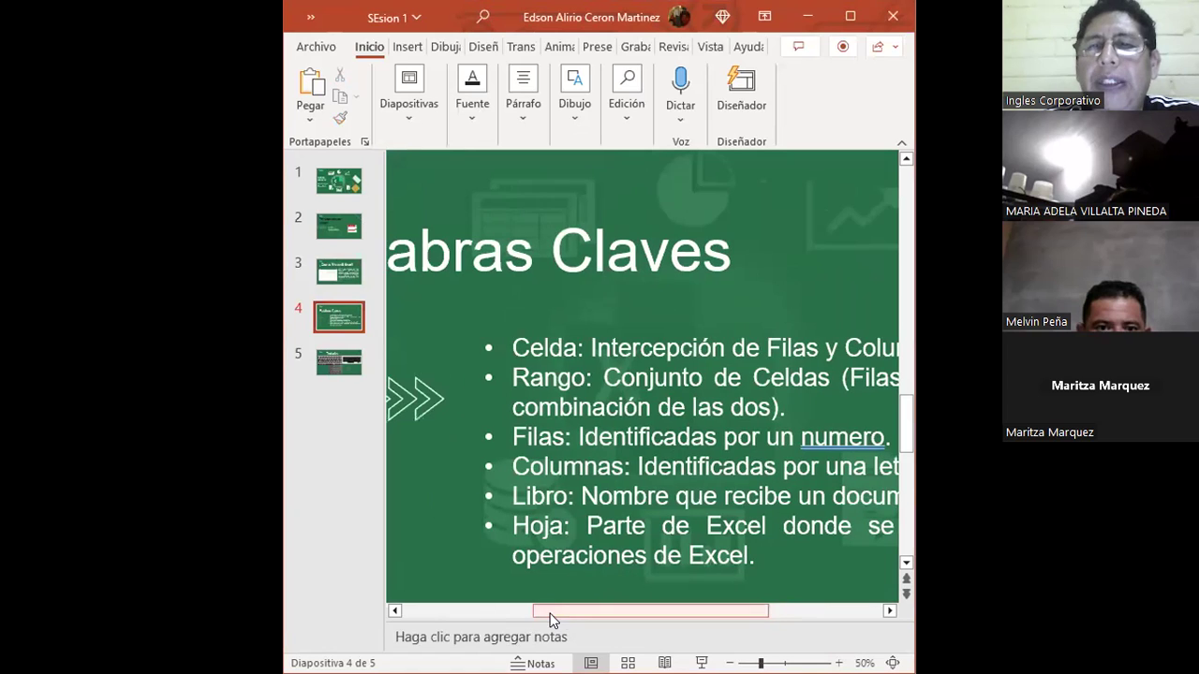
{"action": "left_click_drag", "start_coordinate": [551, 618], "coordinate": [574, 612]}
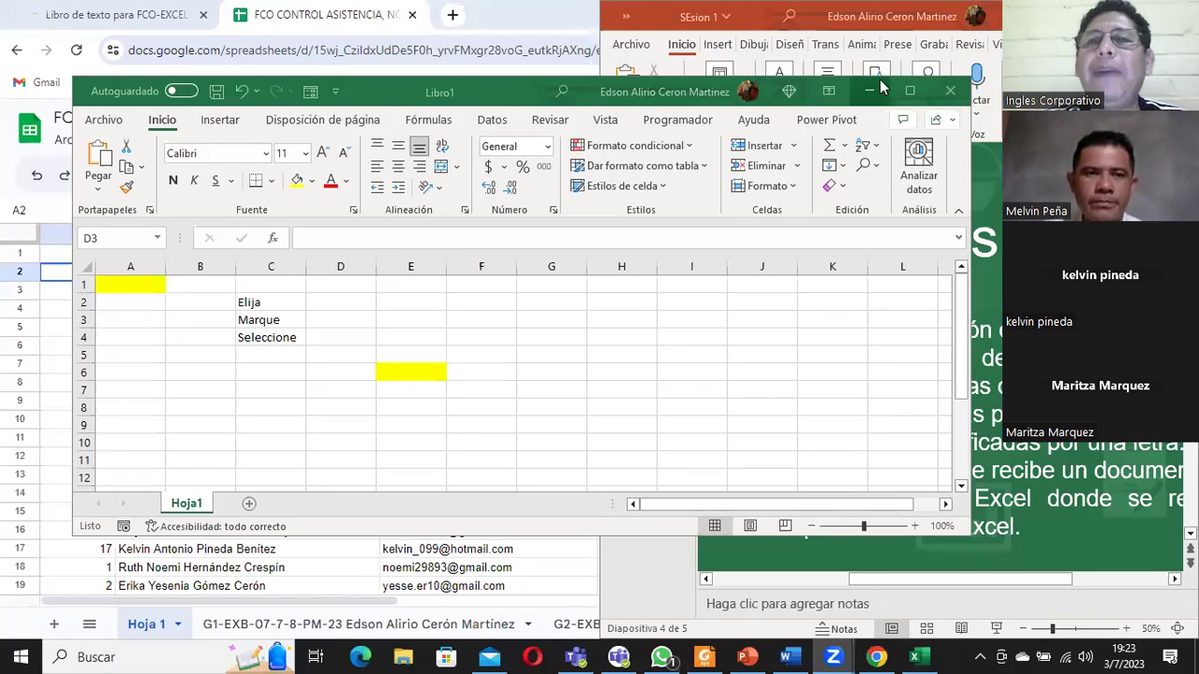
Step: Maximize the Excel workbook and give cell H3 yellow fill
{"action": "left_click", "coordinate": [909, 91]}
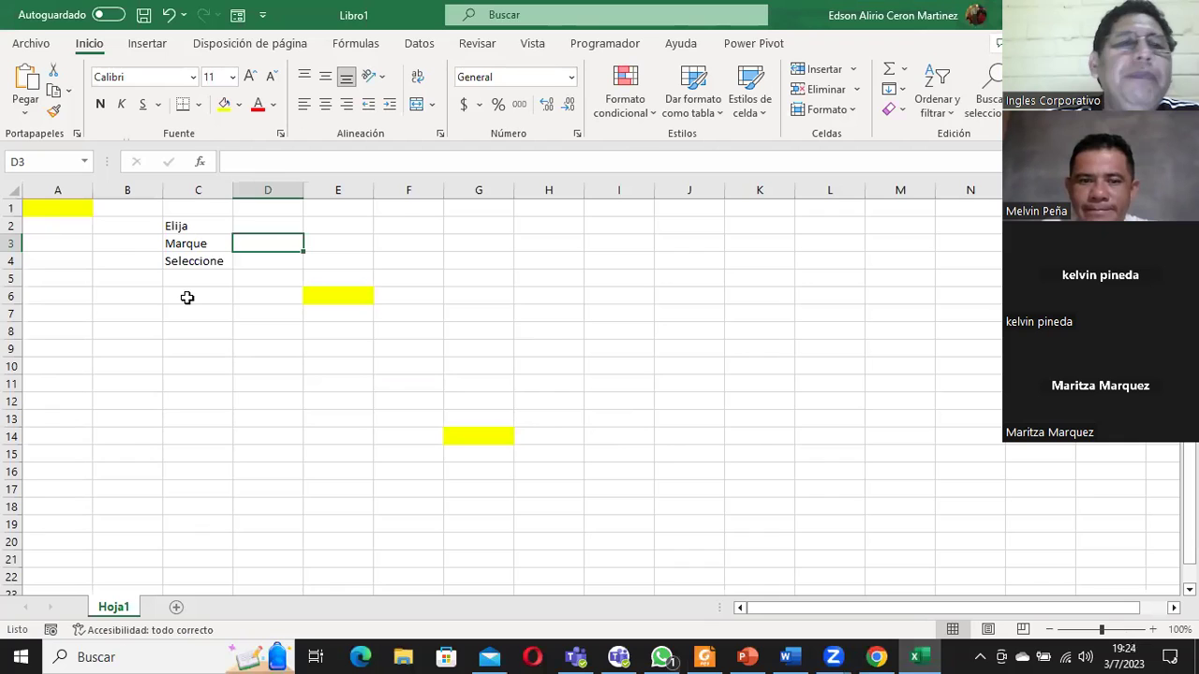
{"action": "left_click", "coordinate": [58, 191]}
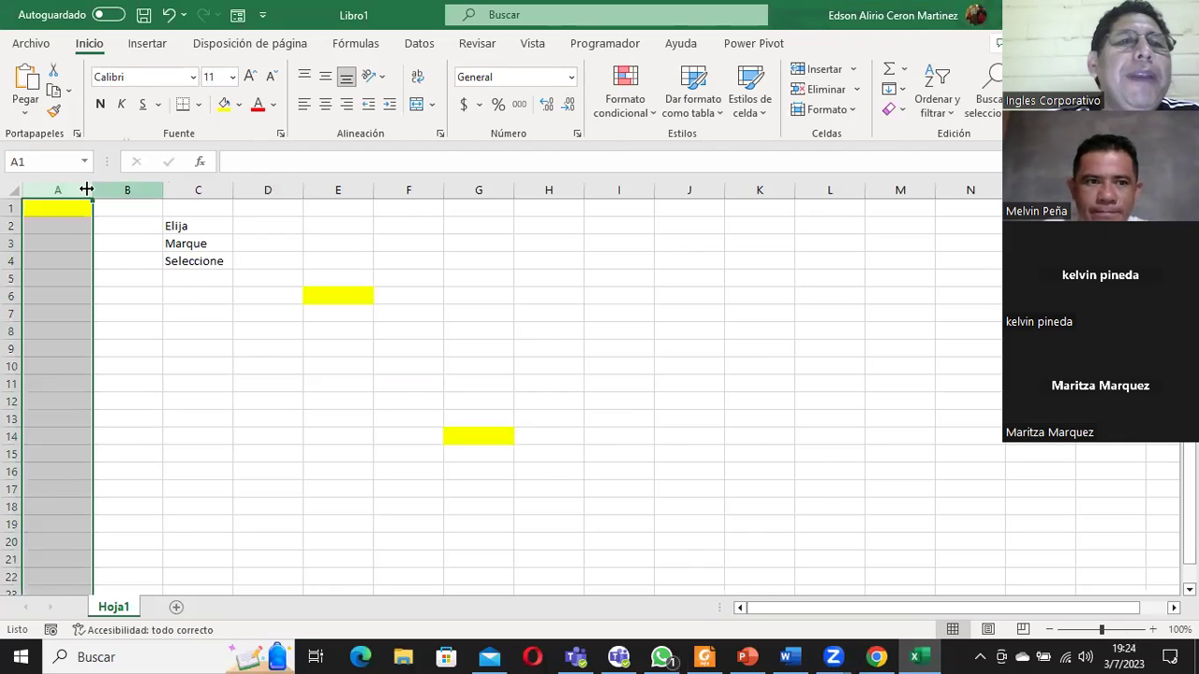
{"action": "left_click", "coordinate": [60, 205]}
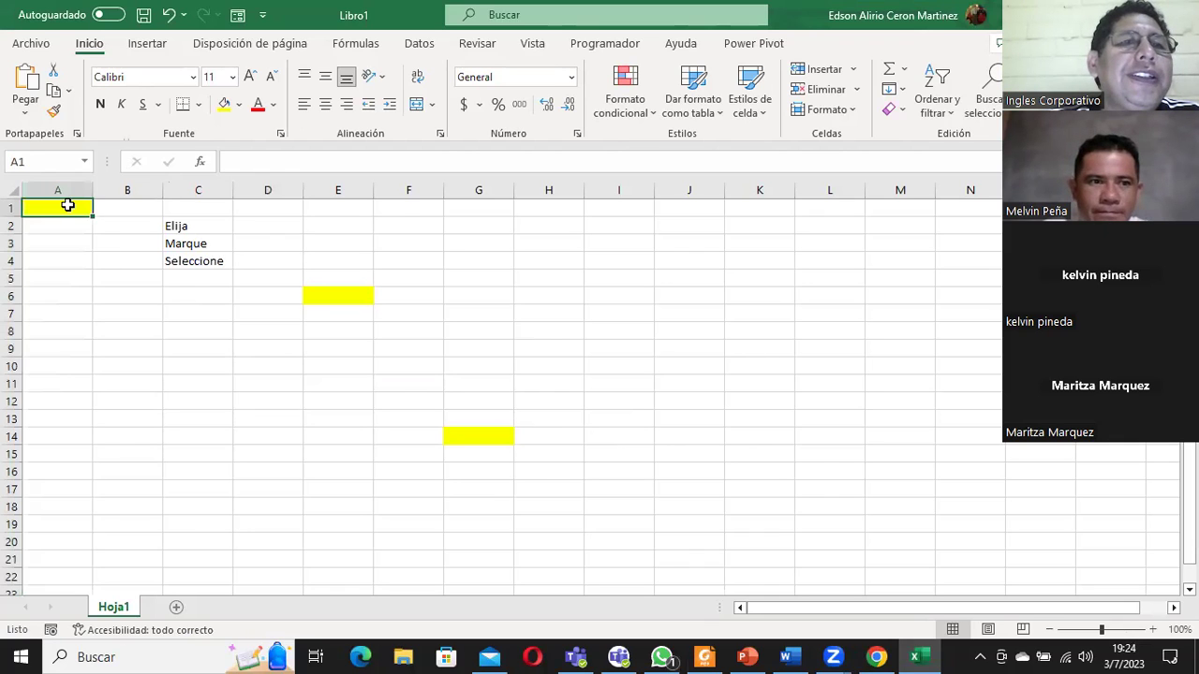
{"action": "left_click", "coordinate": [239, 104]}
{"action": "key", "text": "Escape"}
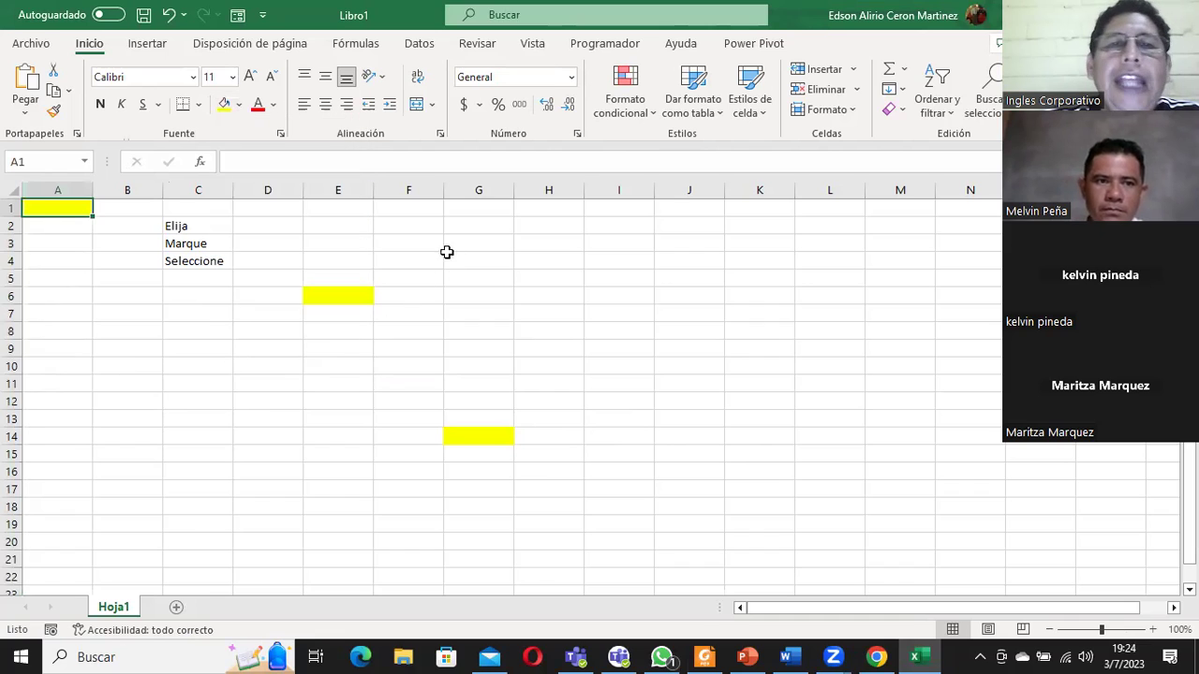
{"action": "left_click", "coordinate": [457, 245]}
{"action": "left_click", "coordinate": [553, 246]}
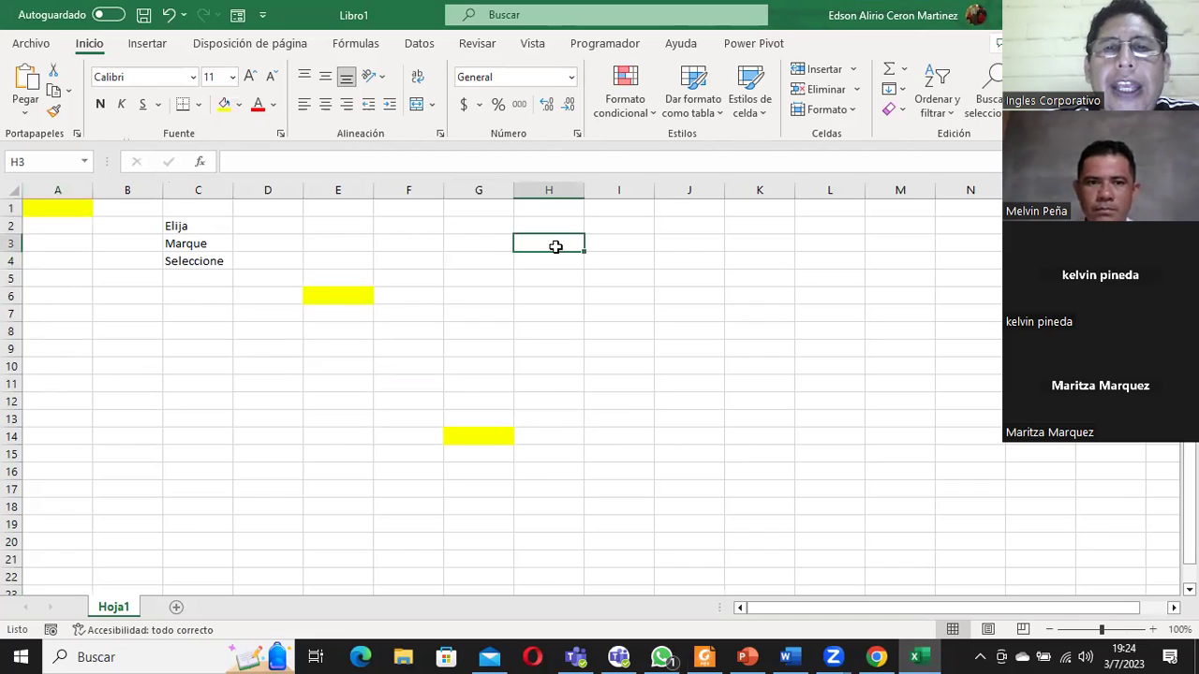
{"action": "left_click", "coordinate": [225, 104]}
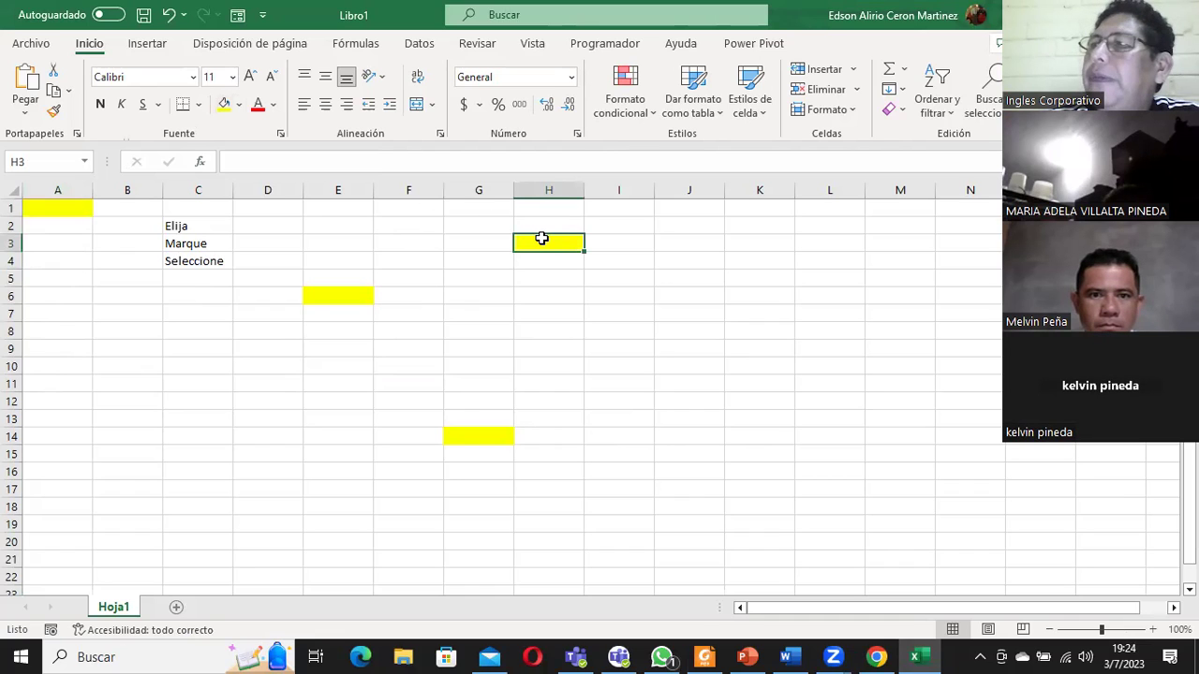
Step: Select the yellow cells G14 and E6, then the range I2:I14
{"action": "left_click", "coordinate": [620, 295]}
{"action": "left_click", "coordinate": [485, 433]}
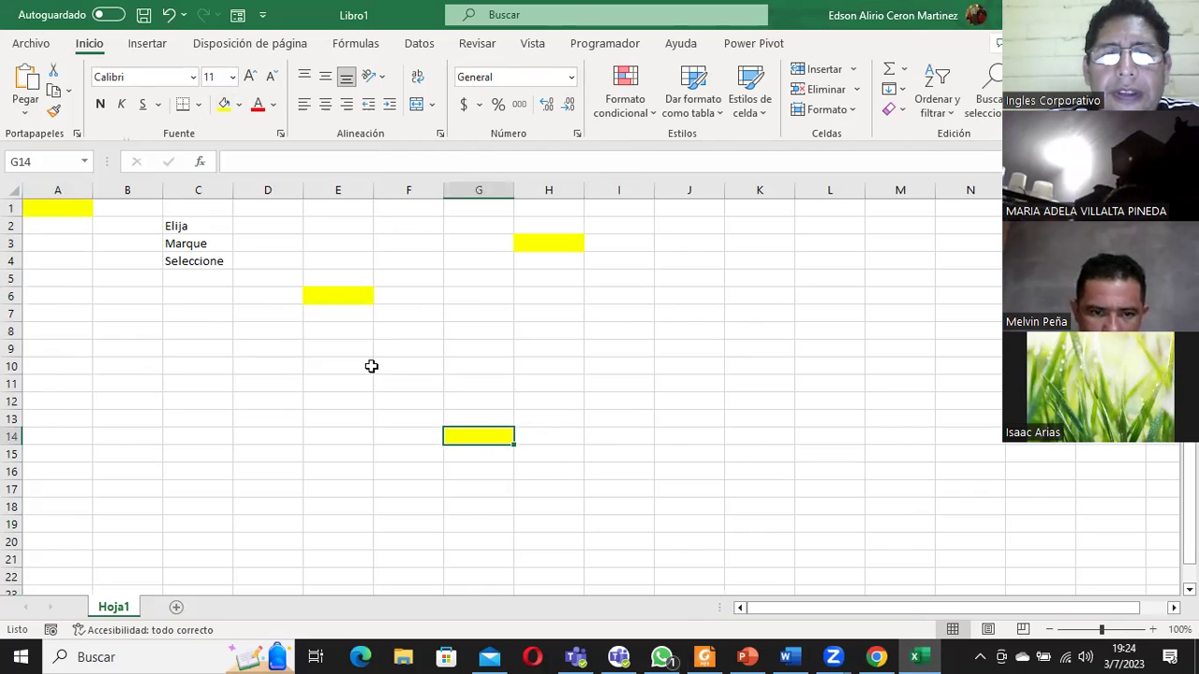
{"action": "left_click", "coordinate": [329, 289]}
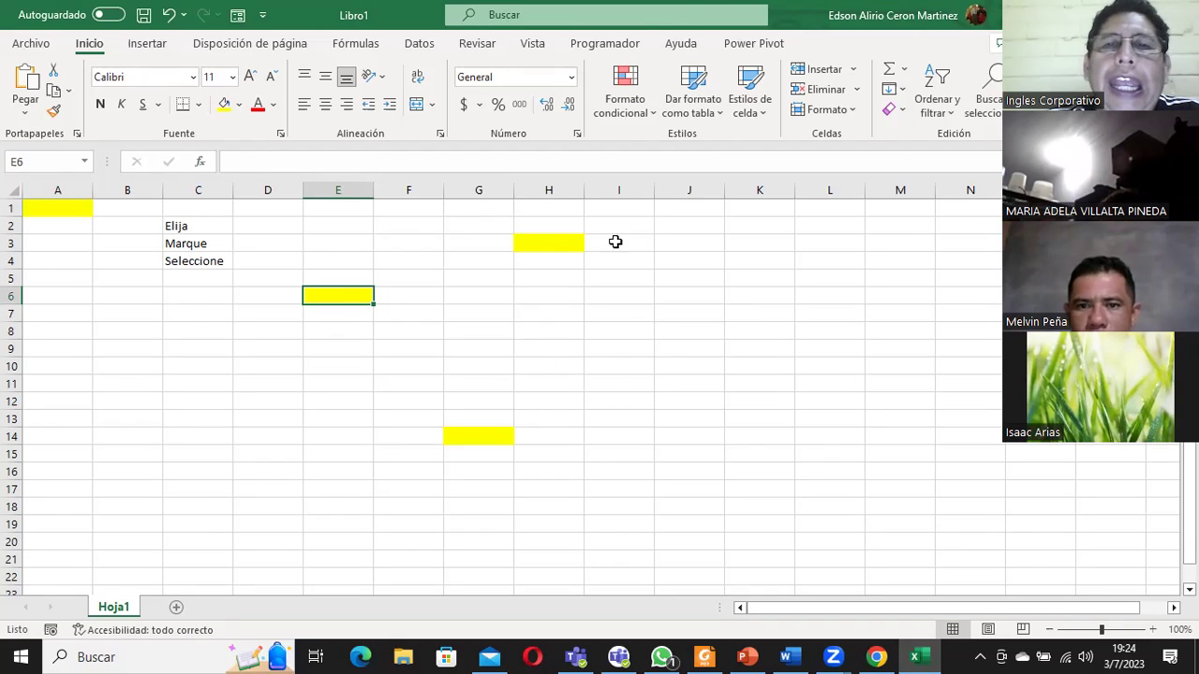
{"action": "left_click_drag", "start_coordinate": [622, 225], "coordinate": [625, 468]}
{"action": "left_click", "coordinate": [736, 219]}
{"action": "left_click_drag", "start_coordinate": [621, 221], "coordinate": [617, 435]}
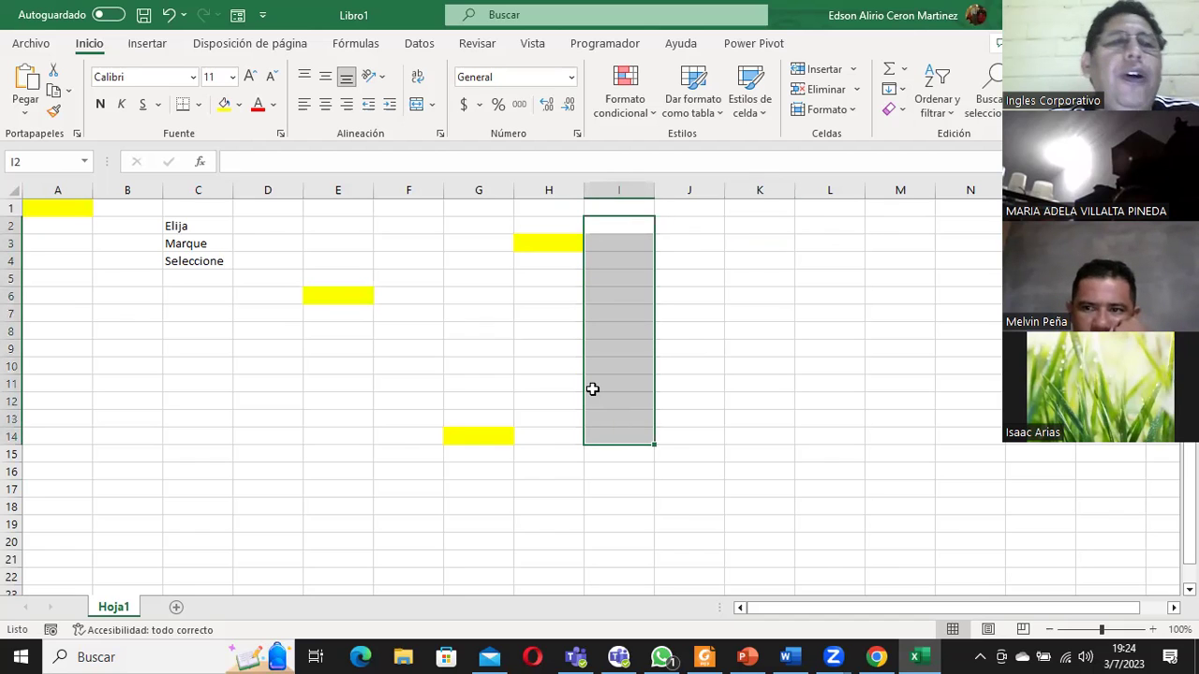
Step: Enter 'Sombreado' in cell C5, then select I3:I15 and deselect it via J5
{"action": "left_click", "coordinate": [202, 277]}
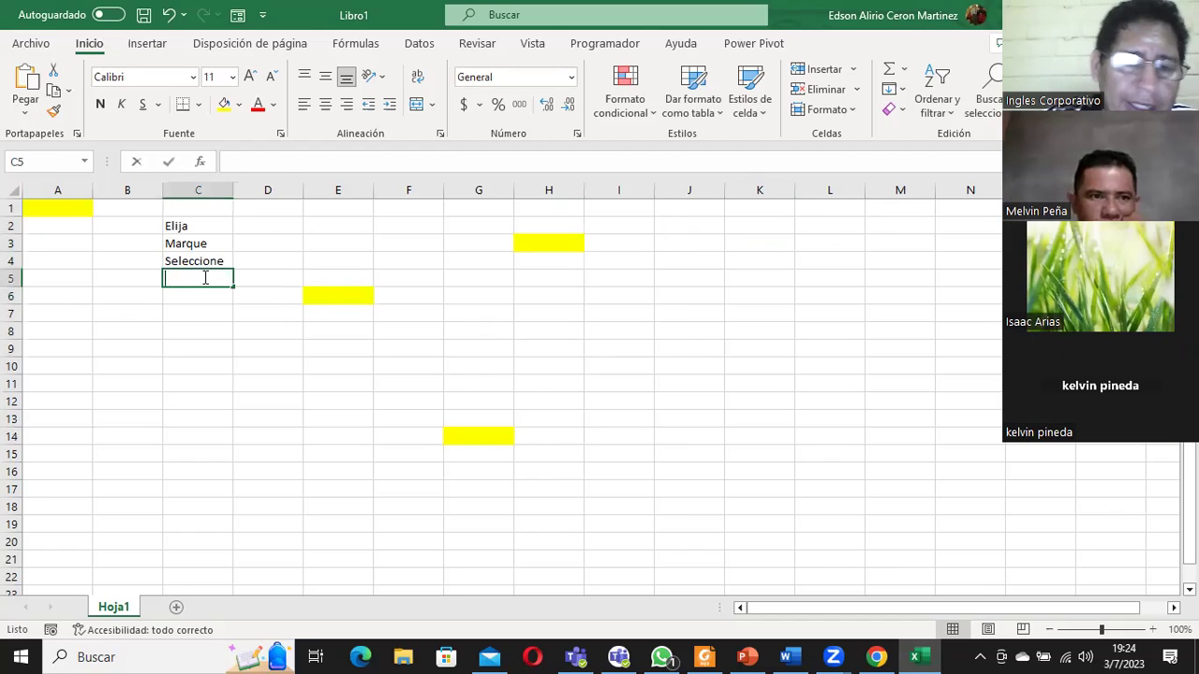
{"action": "type", "text": "Sombreado"}
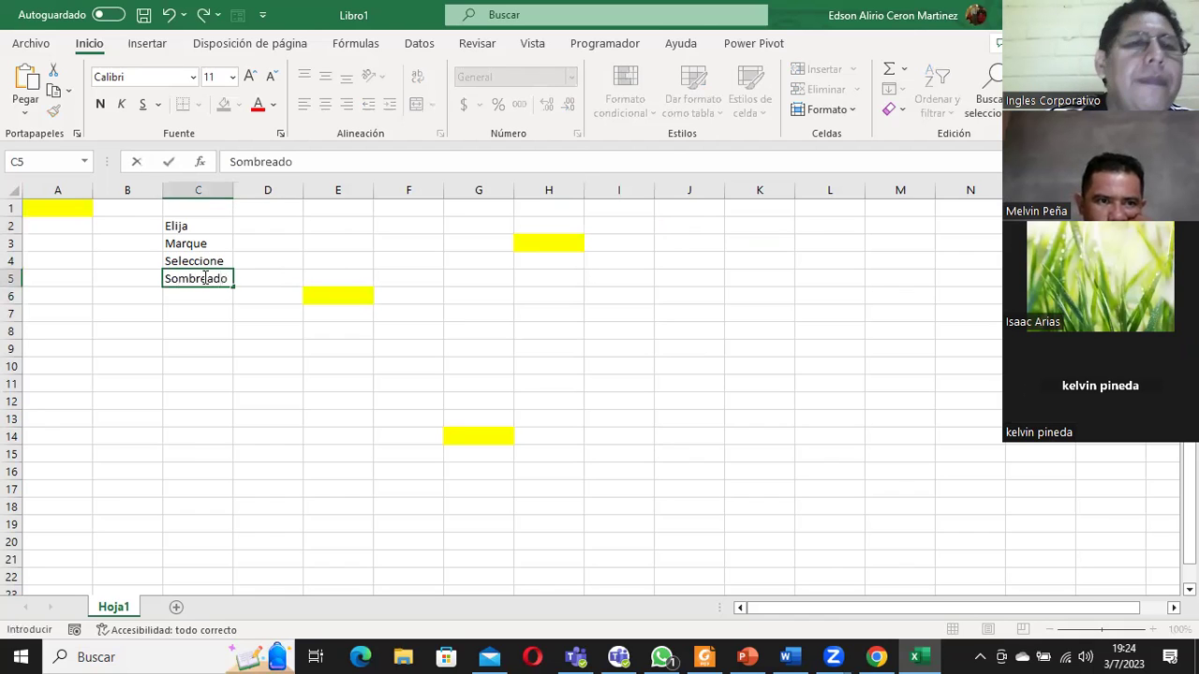
{"action": "key", "text": "Return"}
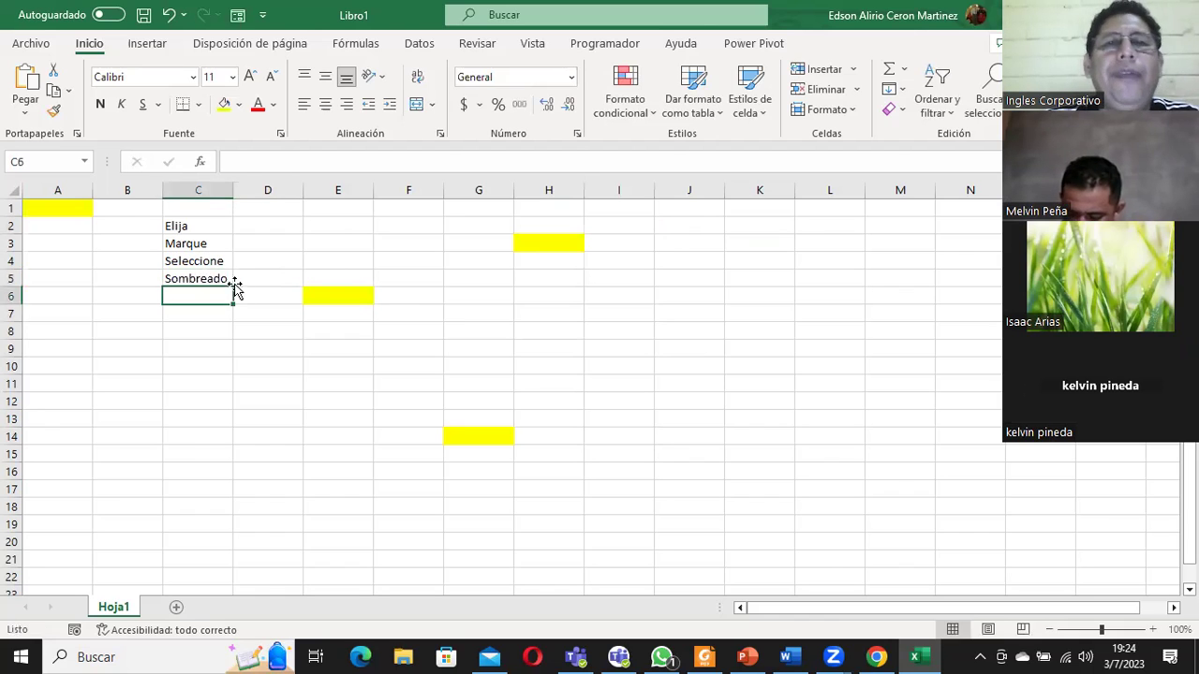
{"action": "left_click_drag", "start_coordinate": [643, 248], "coordinate": [641, 456]}
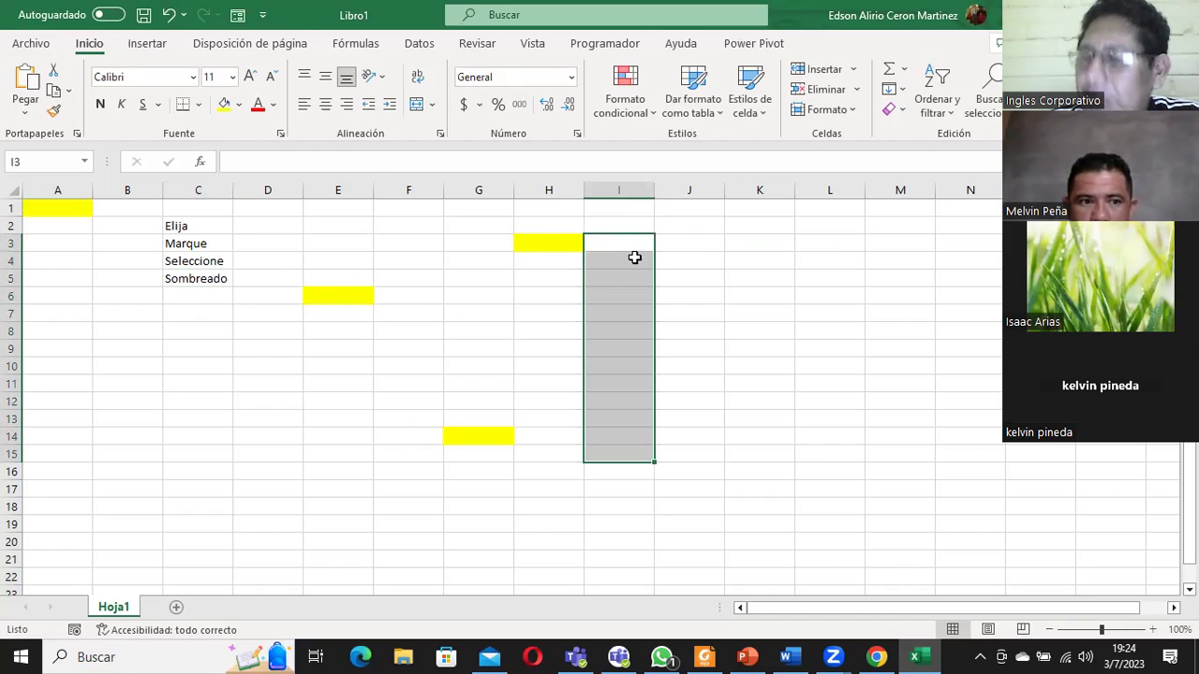
{"action": "left_click", "coordinate": [690, 273]}
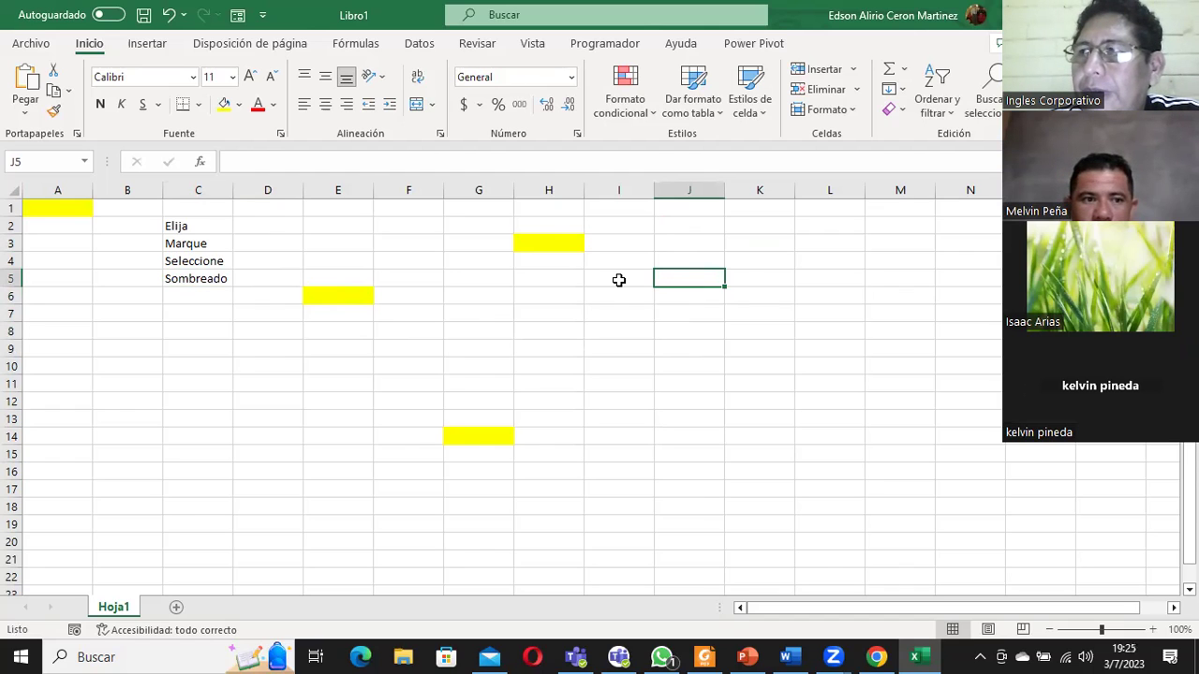
Step: Make Elija, Marque, Seleccione and Sombreado in C2:C5 bold
{"action": "left_click", "coordinate": [174, 260]}
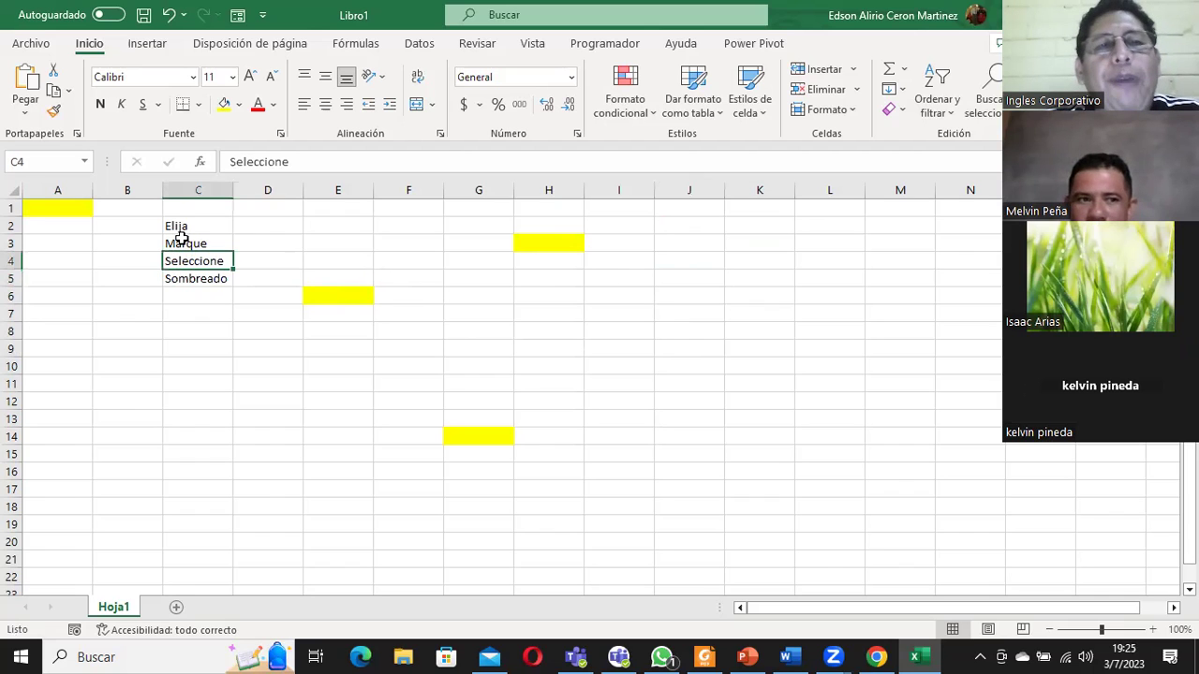
{"action": "left_click_drag", "start_coordinate": [176, 225], "coordinate": [179, 277]}
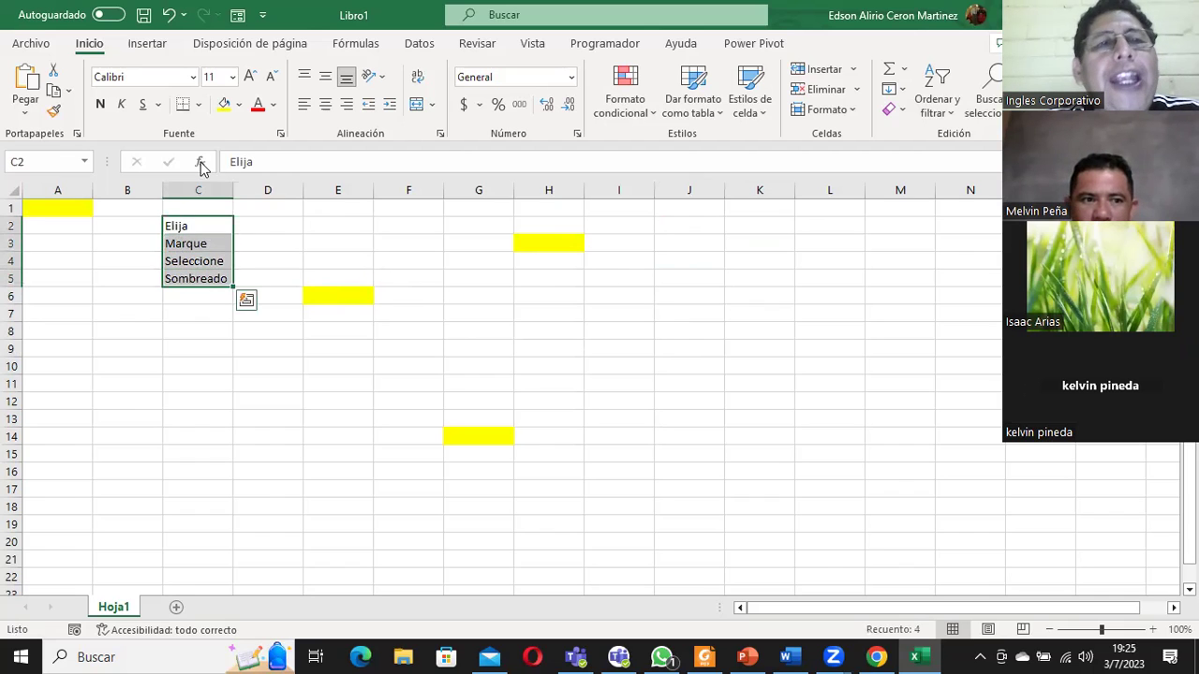
{"action": "left_click", "coordinate": [100, 104]}
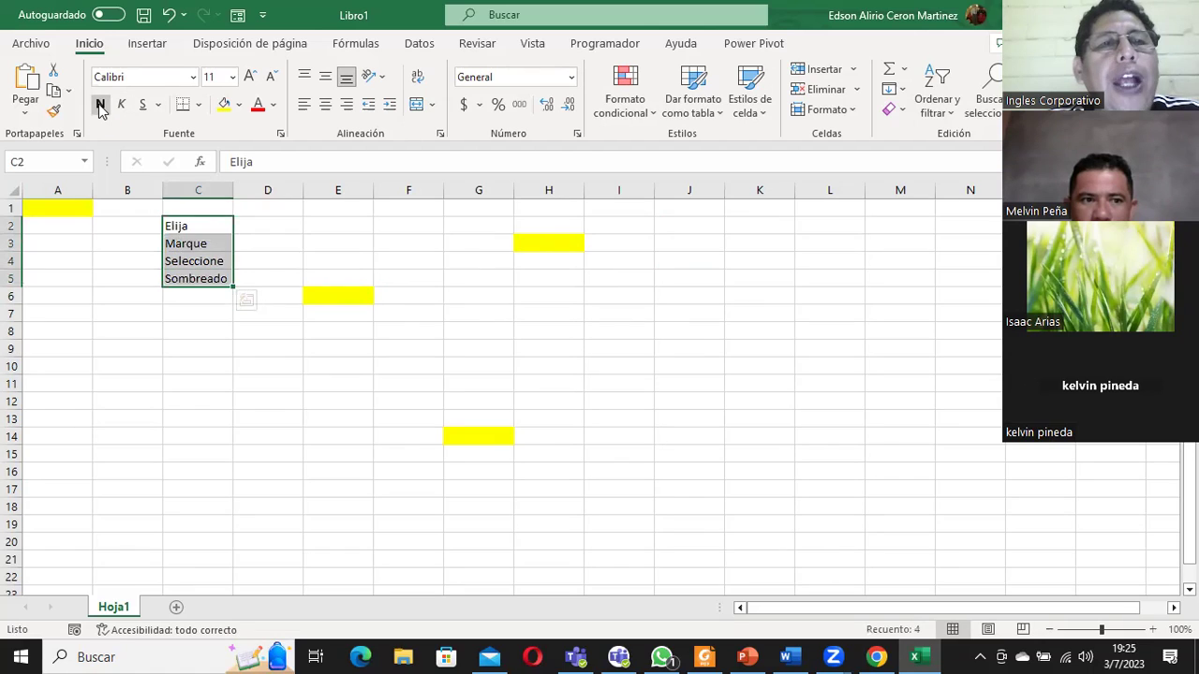
Step: Check cells C2 through C5 one by one, then select I2:I13
{"action": "left_click", "coordinate": [184, 327]}
{"action": "left_click", "coordinate": [179, 227]}
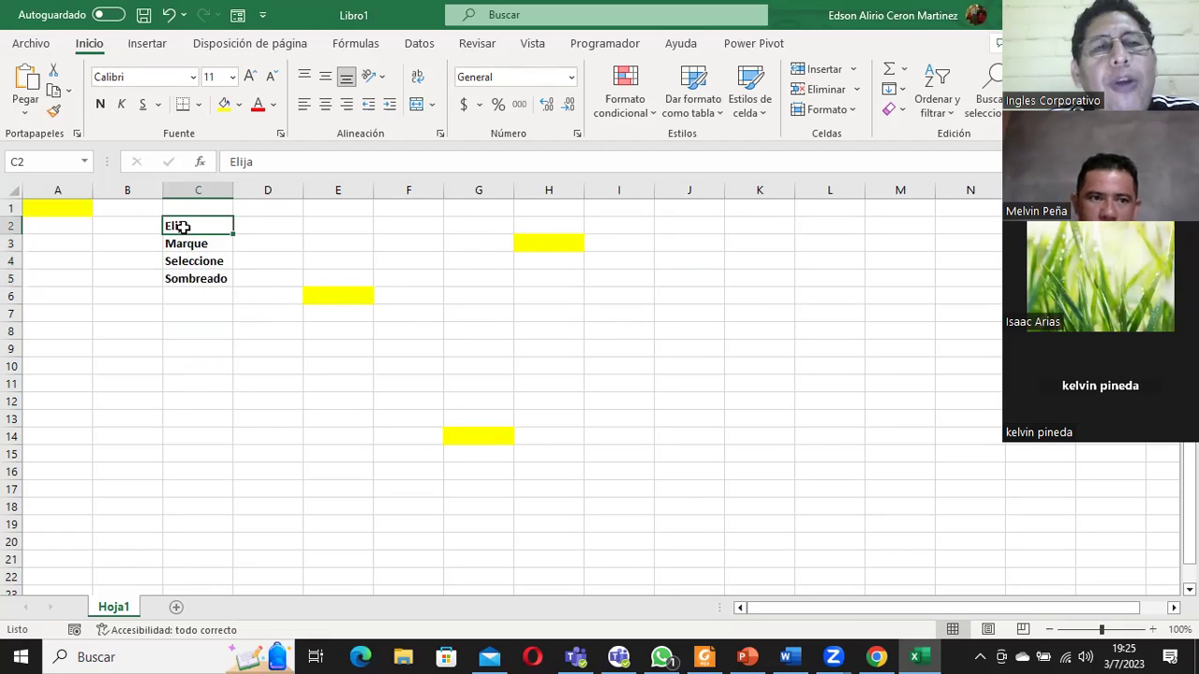
{"action": "left_click", "coordinate": [197, 242]}
{"action": "left_click", "coordinate": [200, 262]}
{"action": "left_click", "coordinate": [205, 278]}
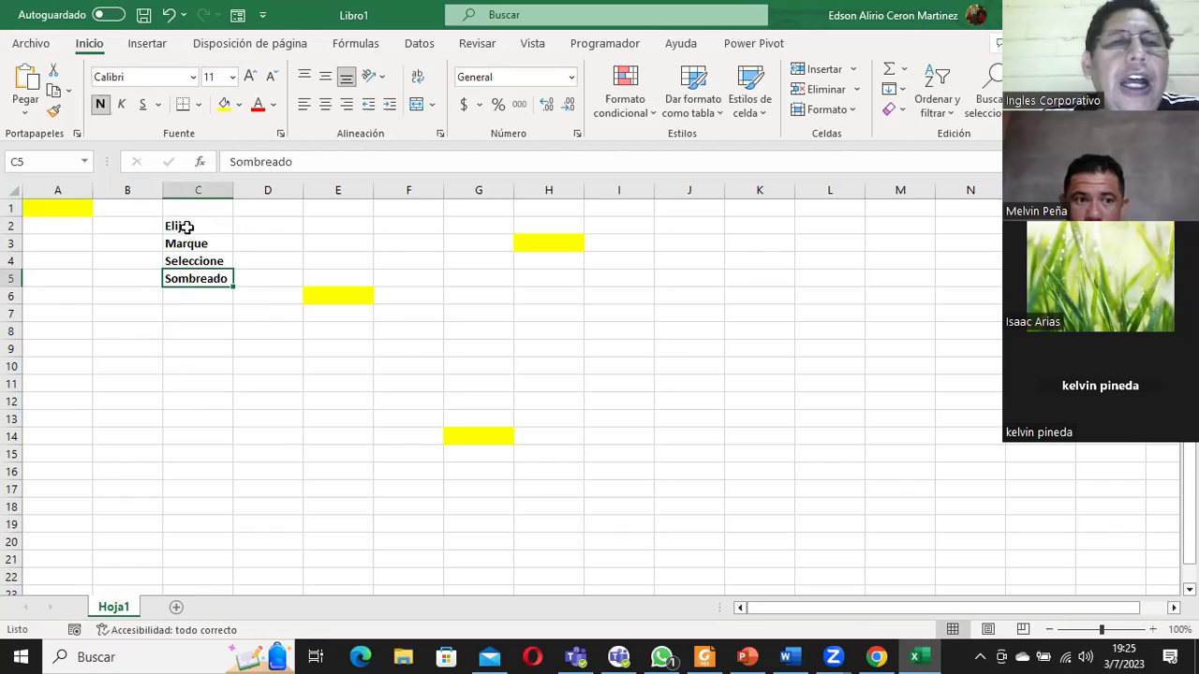
{"action": "left_click_drag", "start_coordinate": [633, 226], "coordinate": [639, 418]}
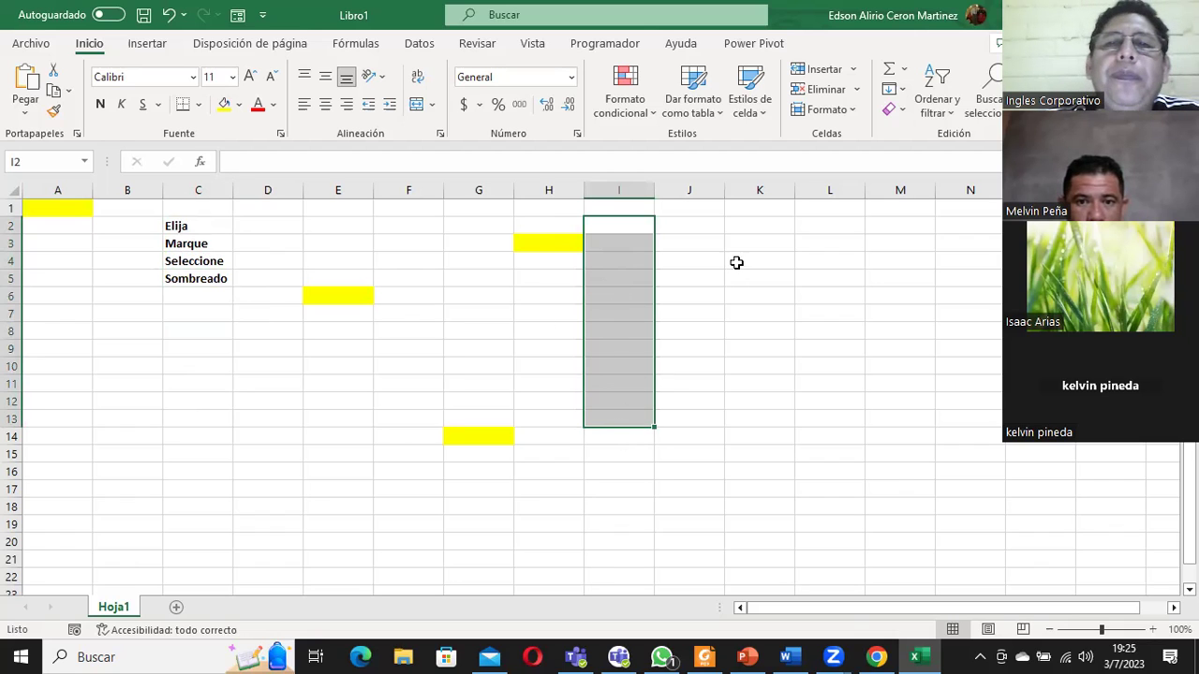
Step: Select J2:J14, K2:K15, J8, J3:J15 and K6:N6 in turn, finishing on block J3:L13
{"action": "left_click", "coordinate": [688, 260]}
{"action": "left_click_drag", "start_coordinate": [677, 227], "coordinate": [676, 434]}
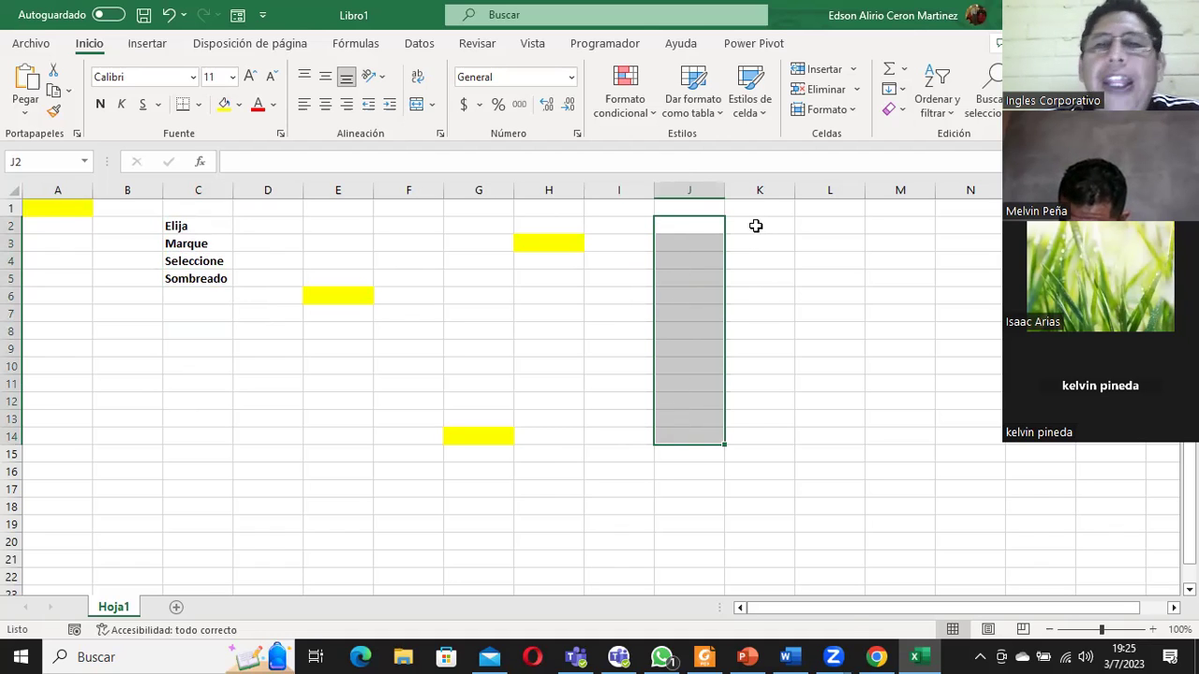
{"action": "left_click_drag", "start_coordinate": [756, 225], "coordinate": [764, 454]}
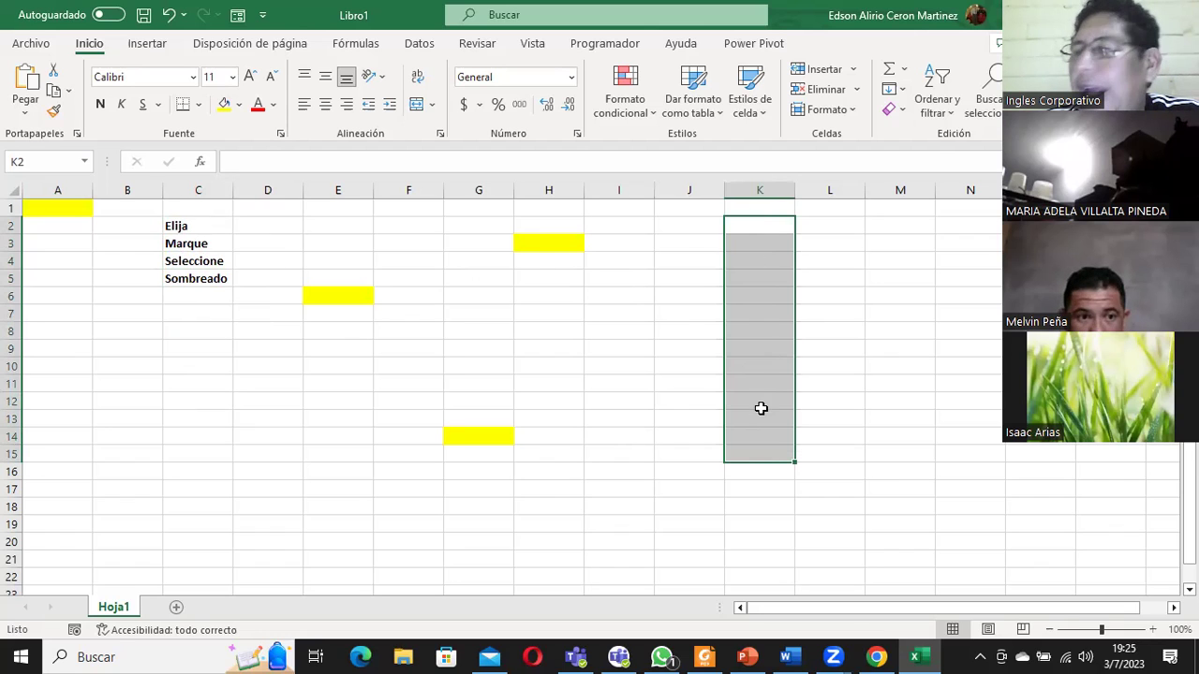
{"action": "left_click", "coordinate": [686, 318]}
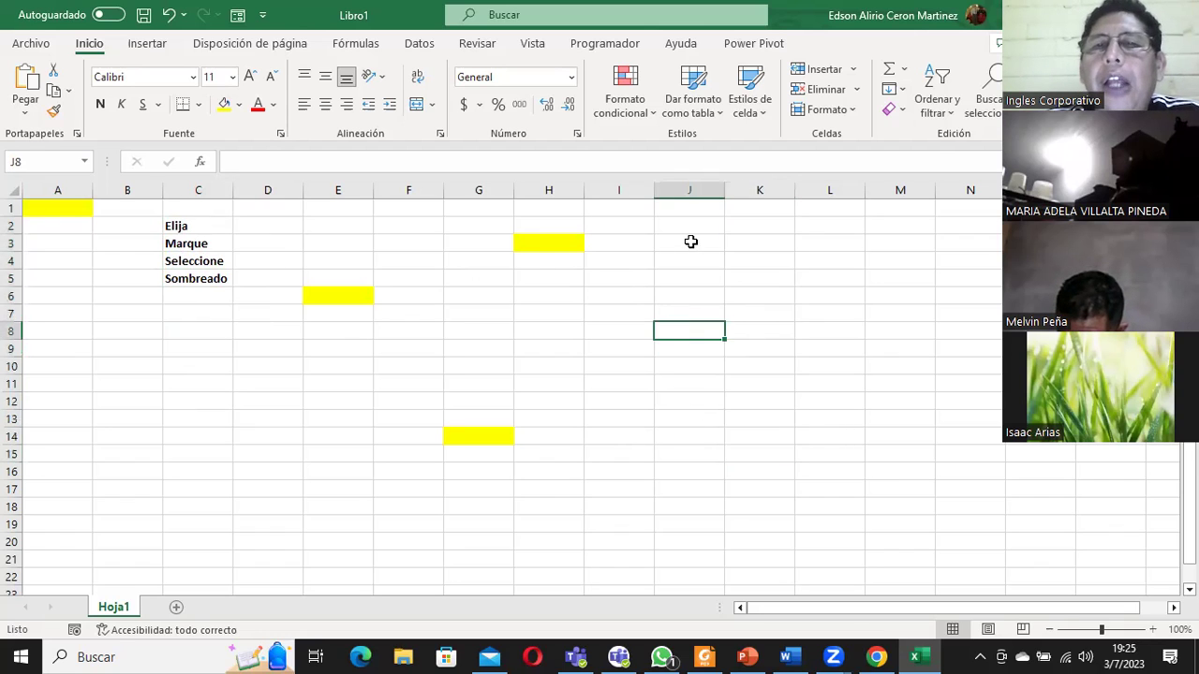
{"action": "left_click_drag", "start_coordinate": [691, 241], "coordinate": [693, 456]}
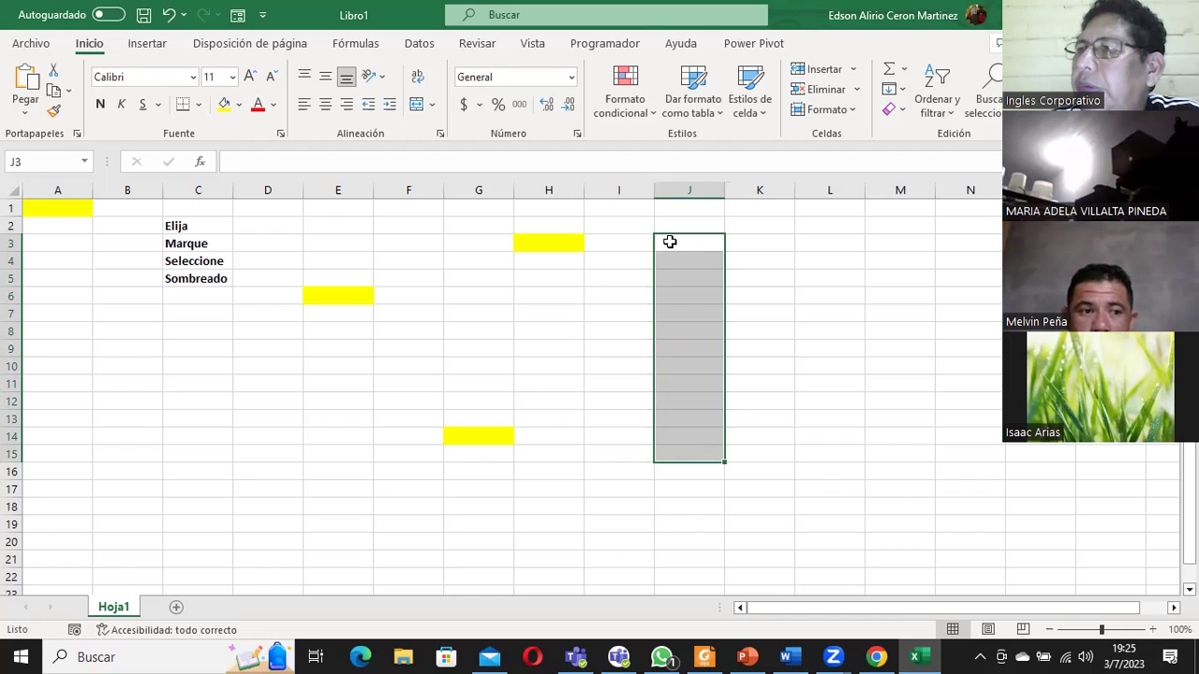
{"action": "left_click_drag", "start_coordinate": [749, 296], "coordinate": [991, 298]}
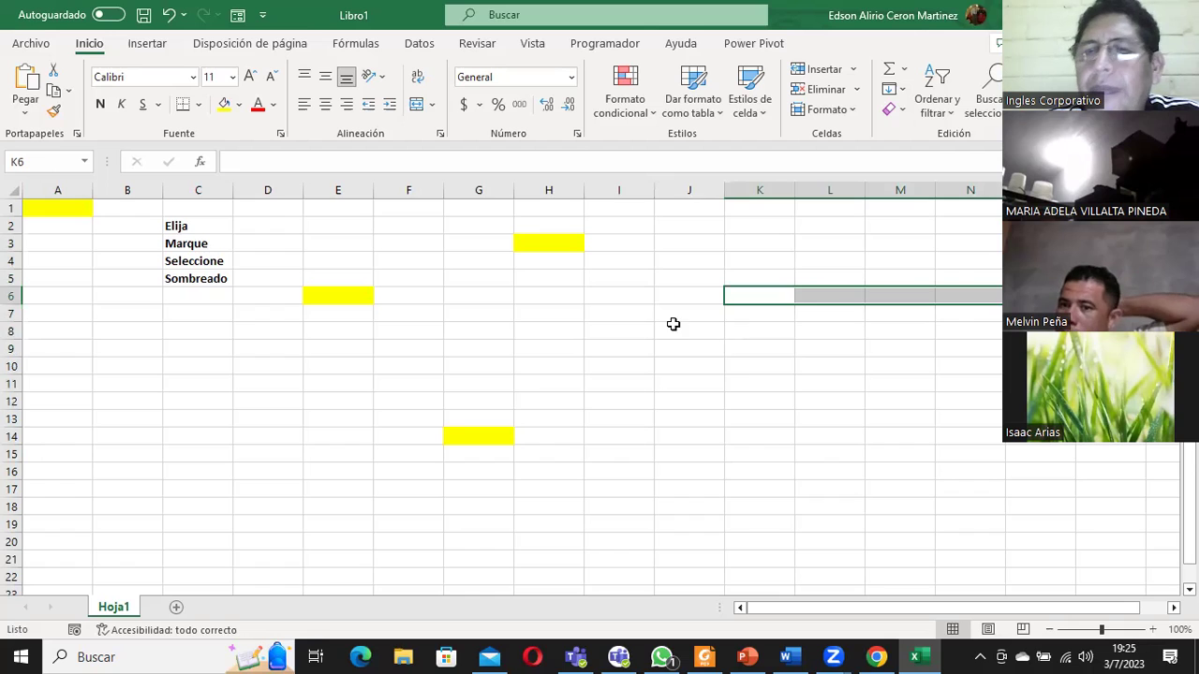
{"action": "mouse_move", "coordinate": [663, 245]}
{"action": "left_mouse_down"}
{"action": "mouse_move", "coordinate": [682, 381]}
{"action": "mouse_move", "coordinate": [728, 427]}
{"action": "mouse_move", "coordinate": [836, 428]}
{"action": "left_mouse_up"}
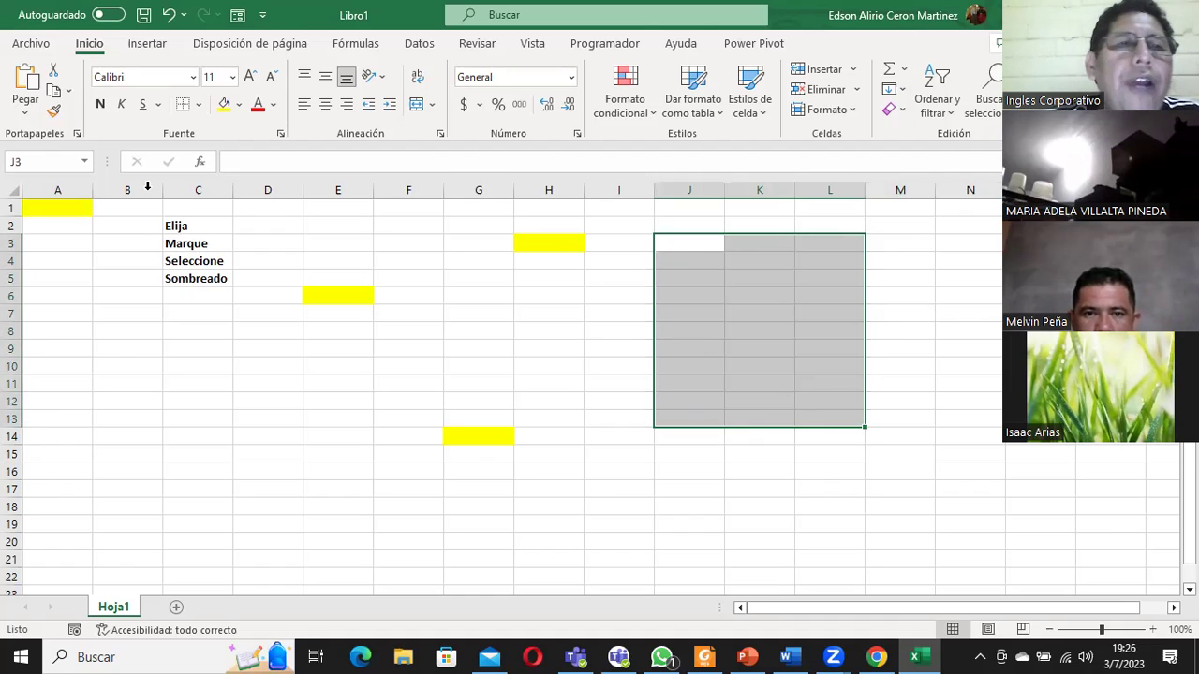
Step: Select columns A, B and C one at a time, then rows 4, 6 and 8
{"action": "left_click", "coordinate": [67, 190]}
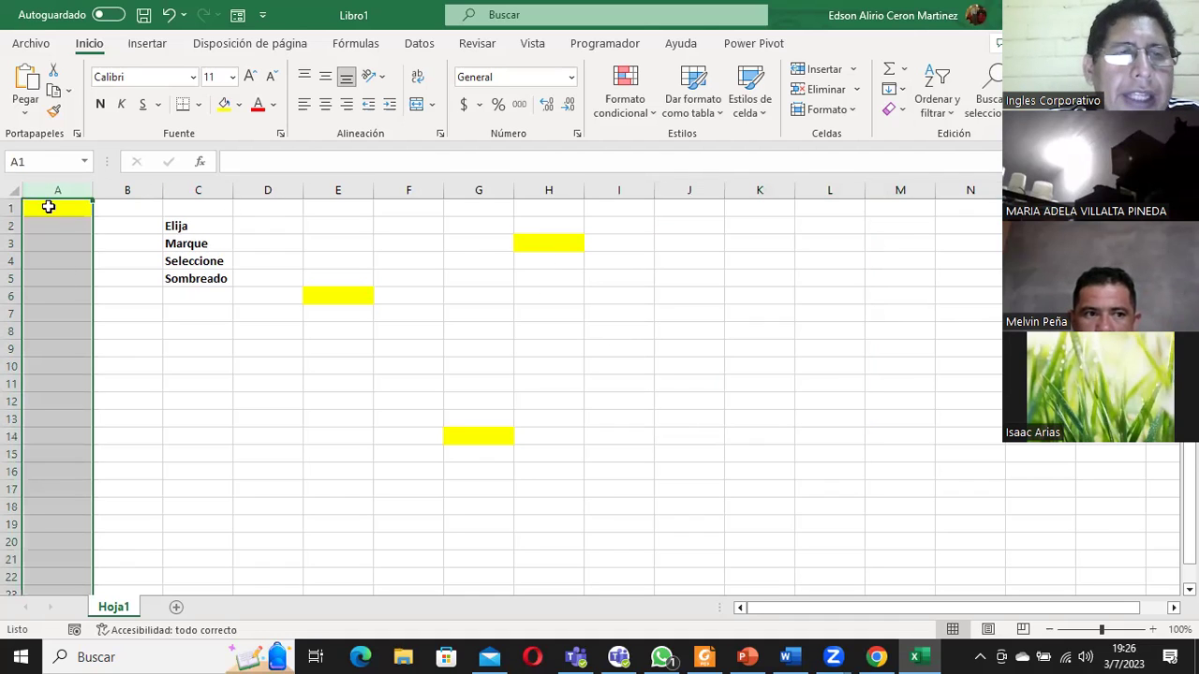
{"action": "left_click", "coordinate": [125, 190]}
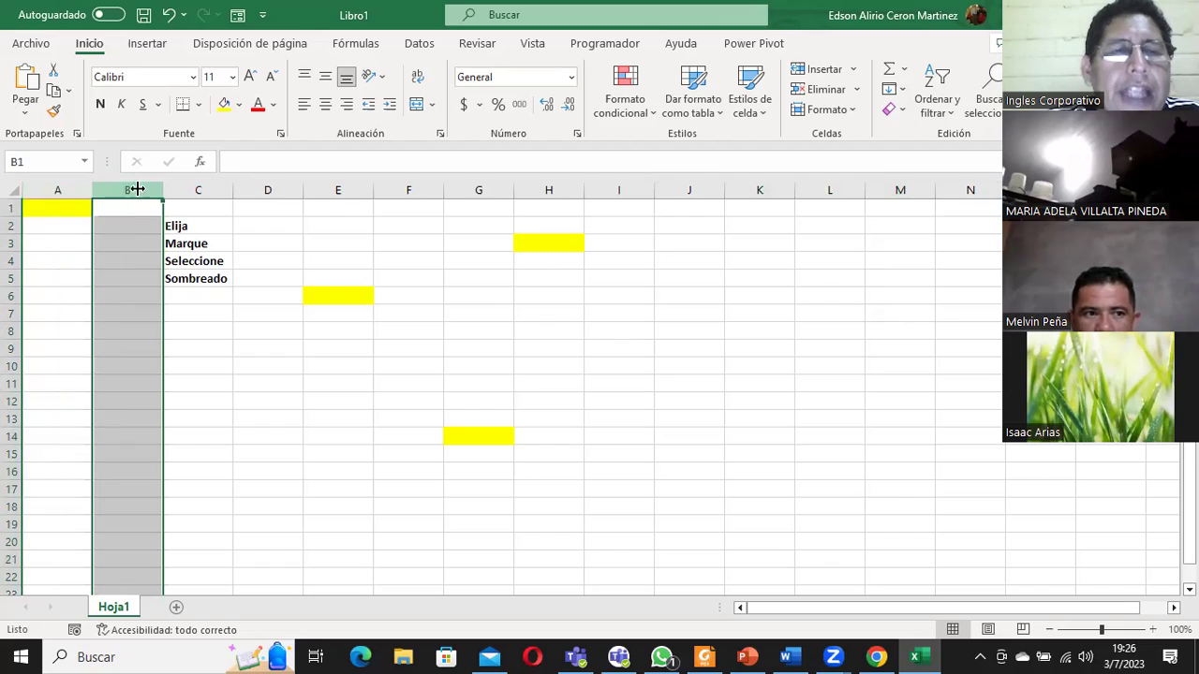
{"action": "left_click", "coordinate": [194, 190]}
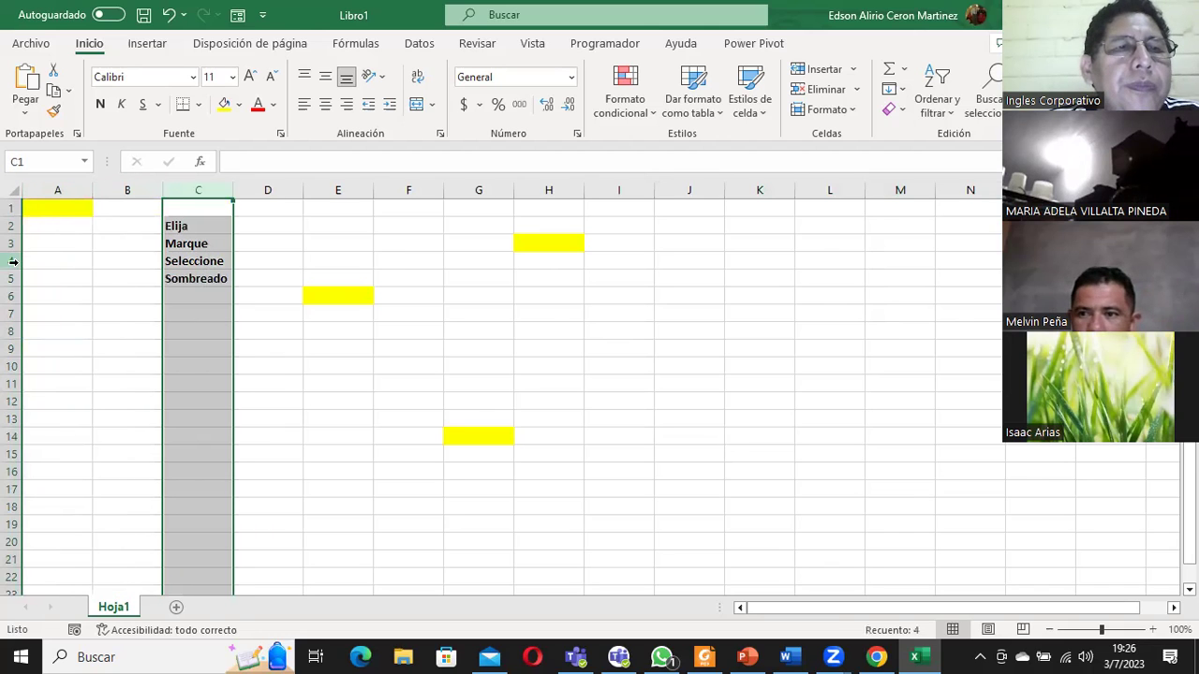
{"action": "left_click", "coordinate": [13, 261]}
{"action": "left_click", "coordinate": [14, 296]}
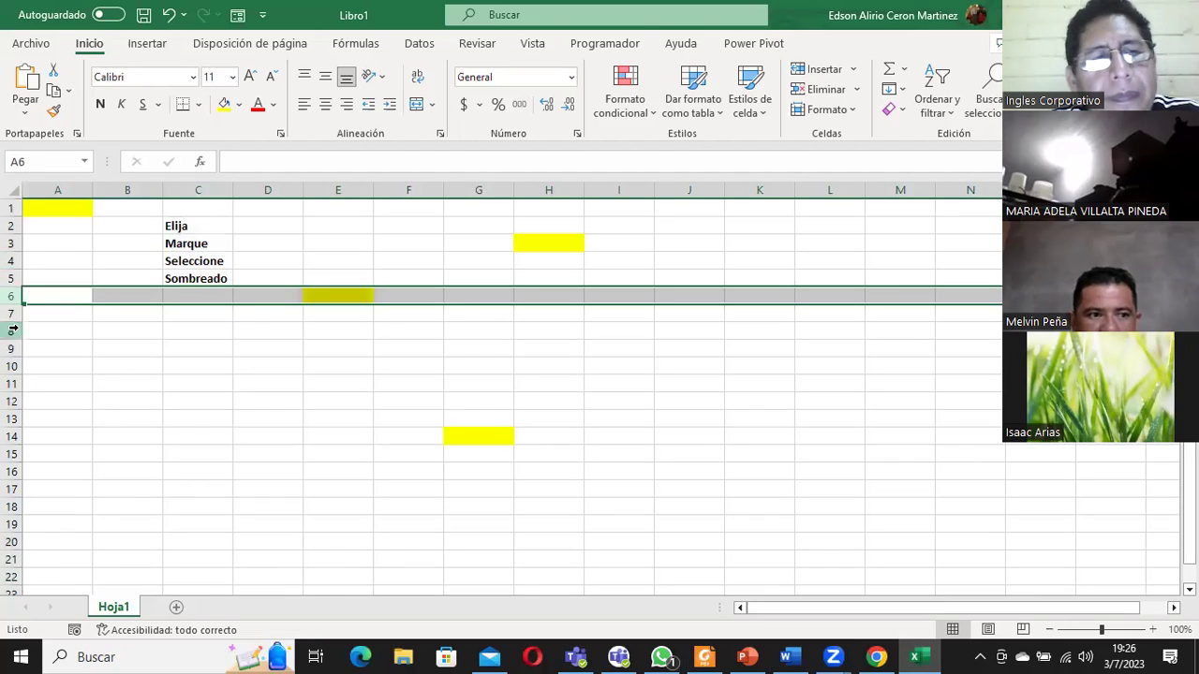
{"action": "left_click", "coordinate": [13, 331]}
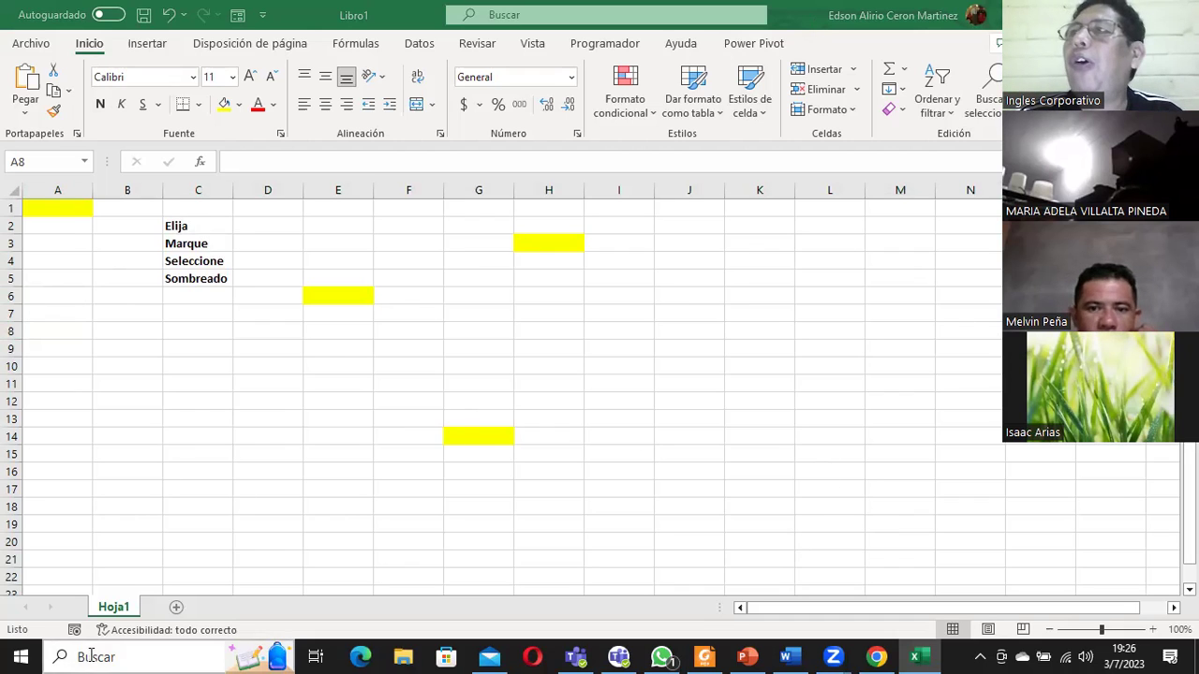
Step: Select column A, rows 1, 2 and 4, then columns A through G one by one
{"action": "left_click", "coordinate": [57, 189]}
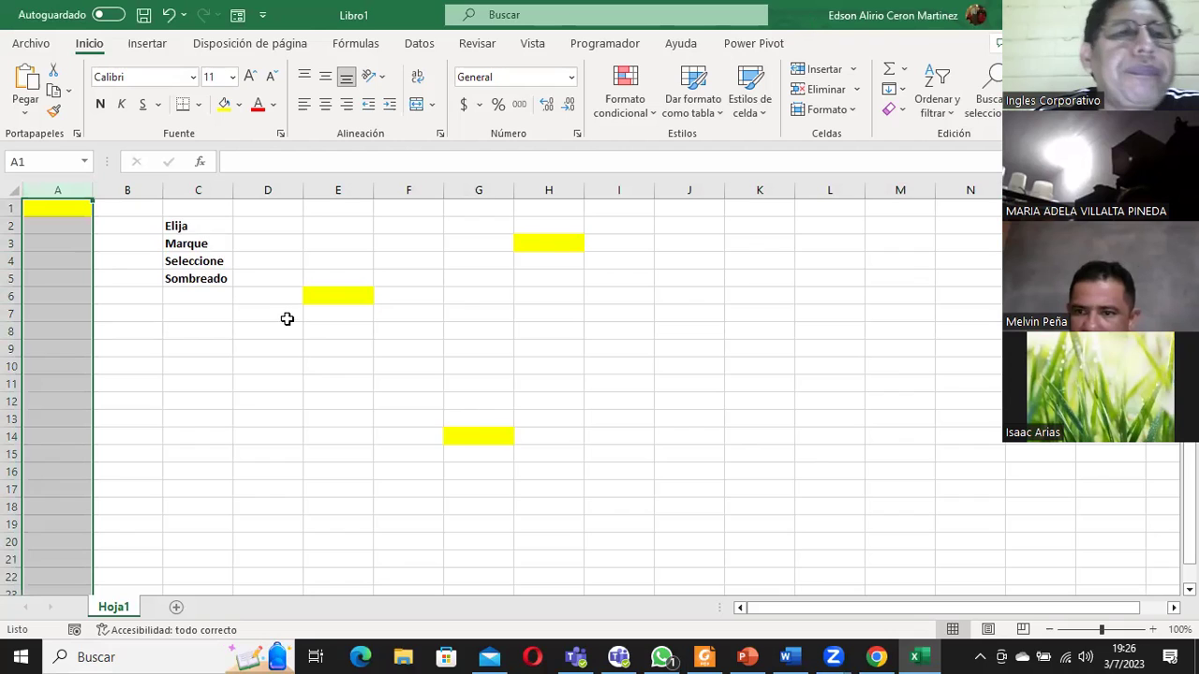
{"action": "left_click", "coordinate": [13, 207]}
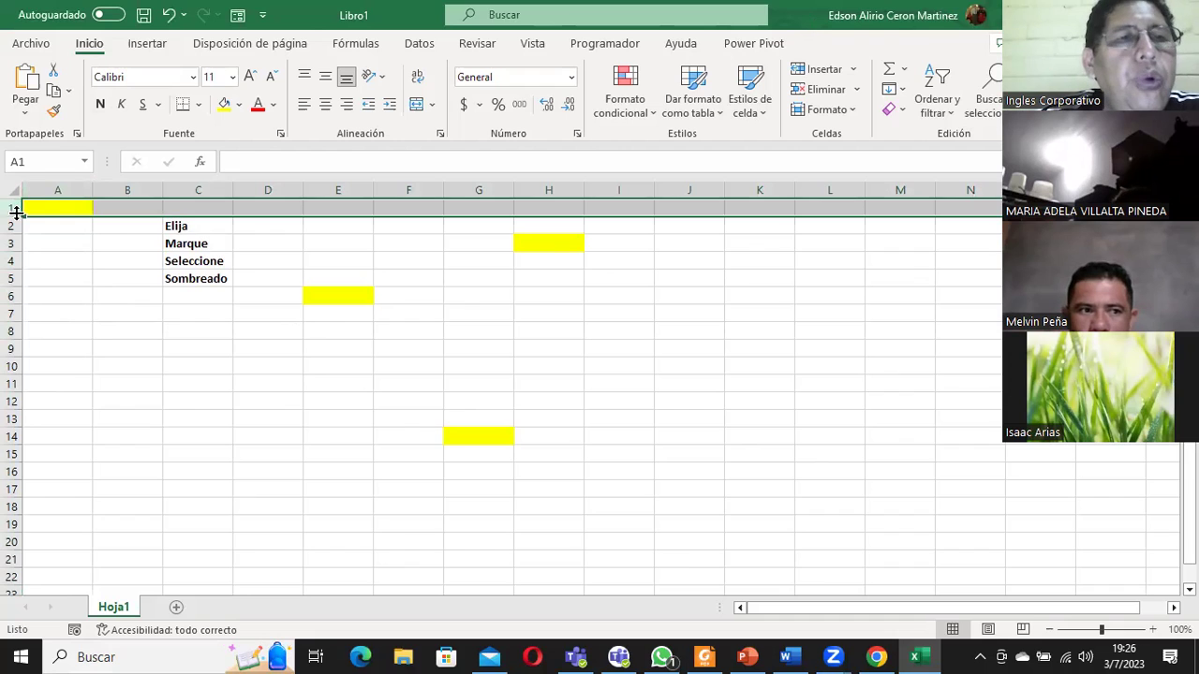
{"action": "left_click", "coordinate": [11, 225]}
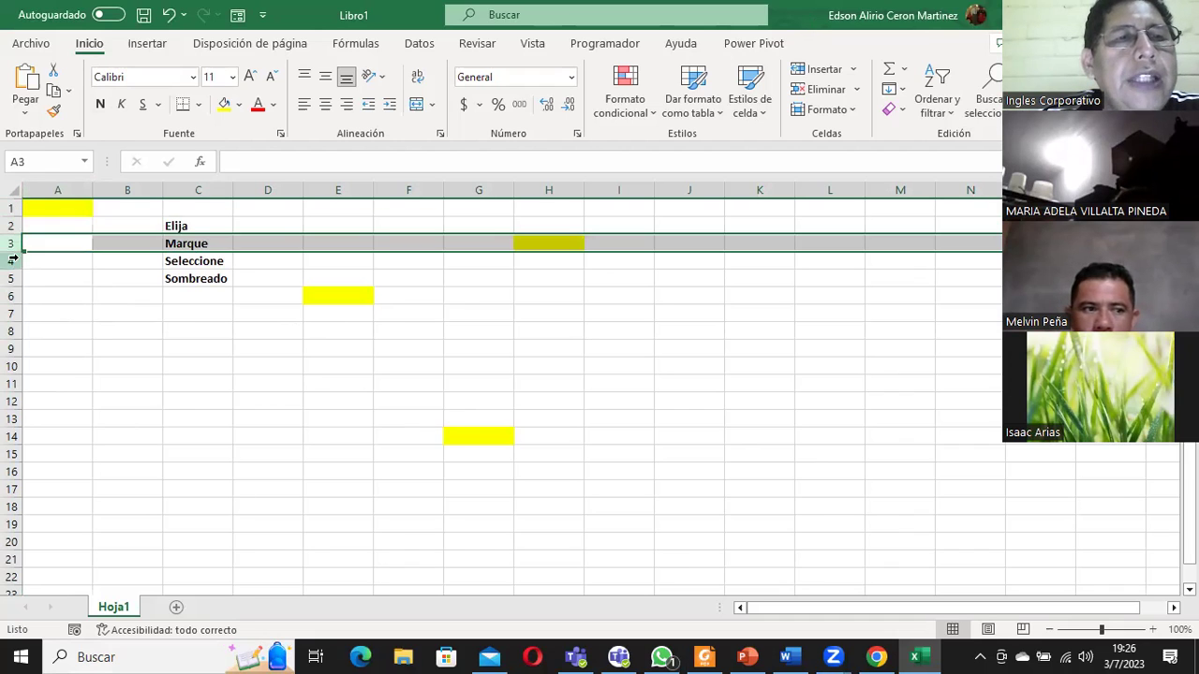
{"action": "left_click", "coordinate": [12, 261]}
{"action": "left_click", "coordinate": [59, 208]}
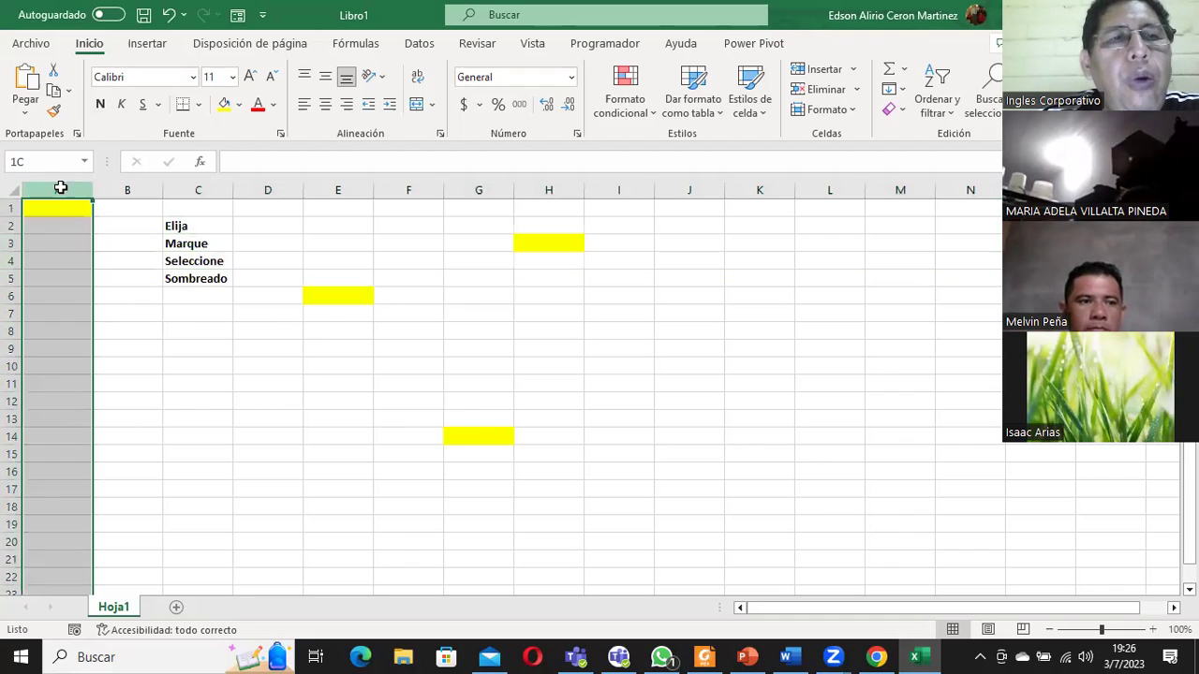
{"action": "left_click", "coordinate": [128, 190]}
{"action": "left_click", "coordinate": [192, 192]}
{"action": "left_click", "coordinate": [274, 190]}
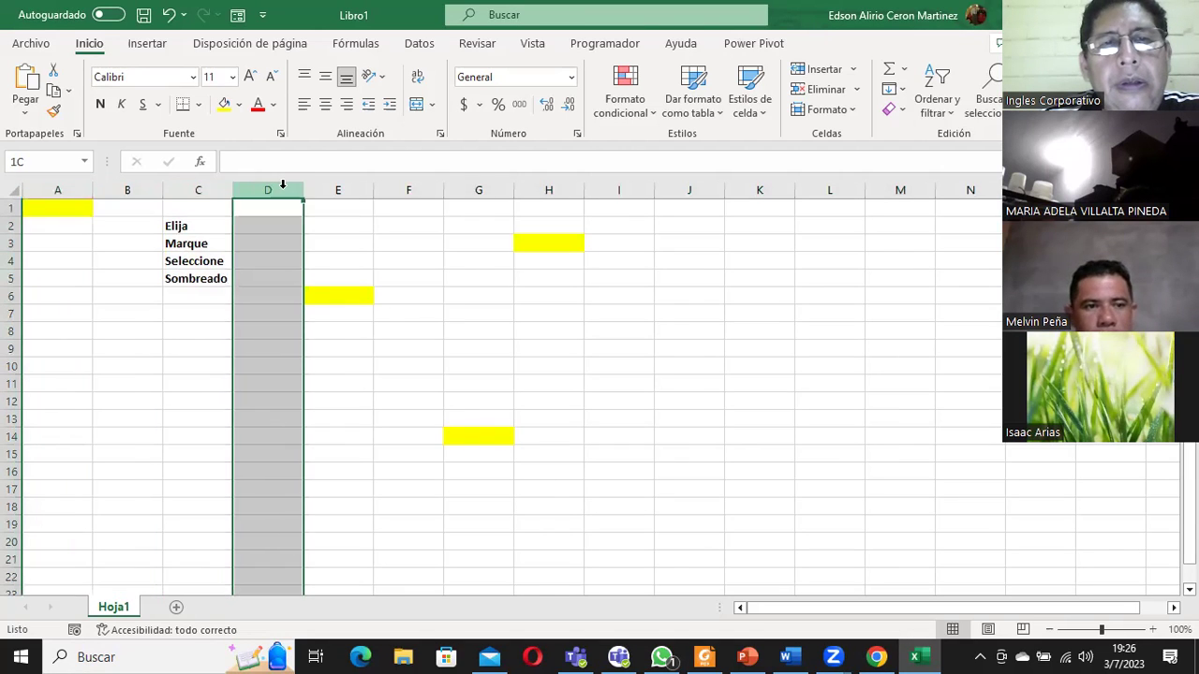
{"action": "left_click", "coordinate": [337, 191]}
{"action": "left_click", "coordinate": [405, 191]}
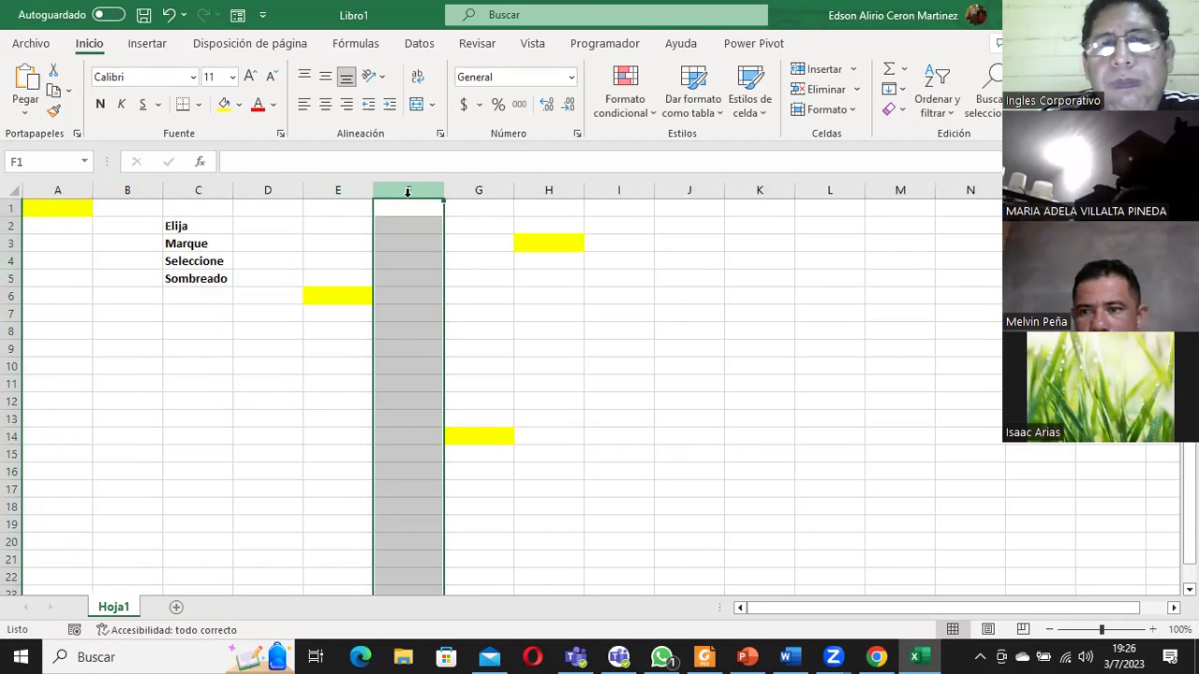
{"action": "left_click", "coordinate": [467, 191]}
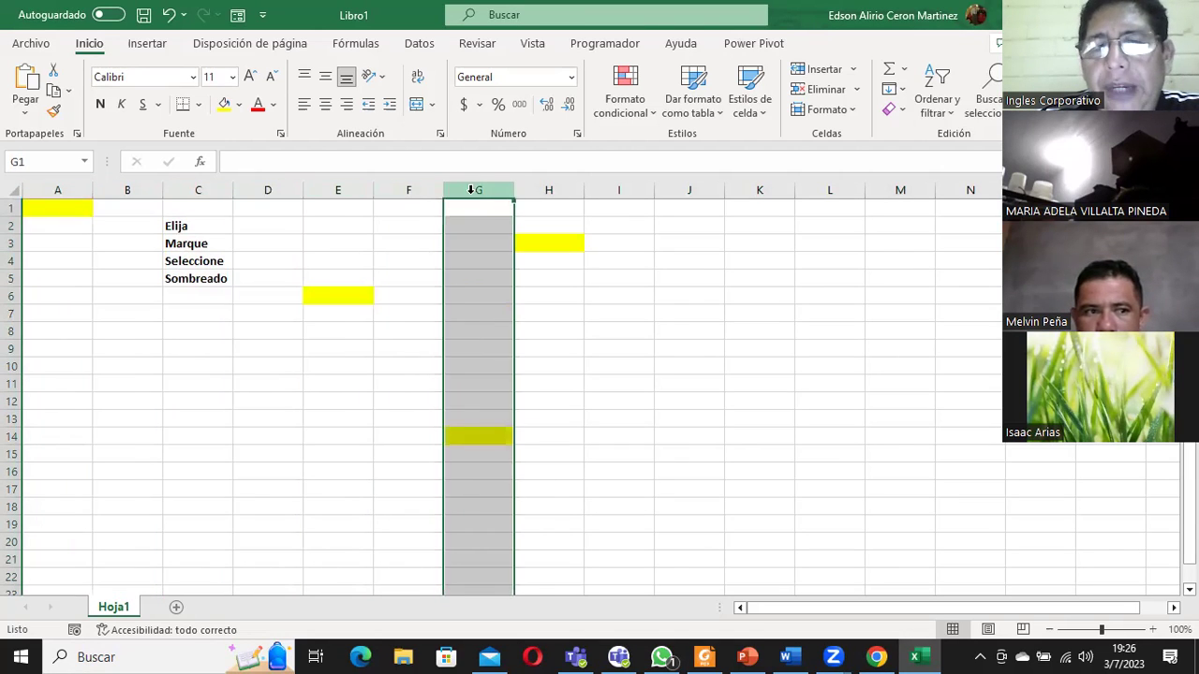
Step: Select columns A and B, rows 4 and 9, then bring up the PowerPoint presentation
{"action": "left_click", "coordinate": [61, 189]}
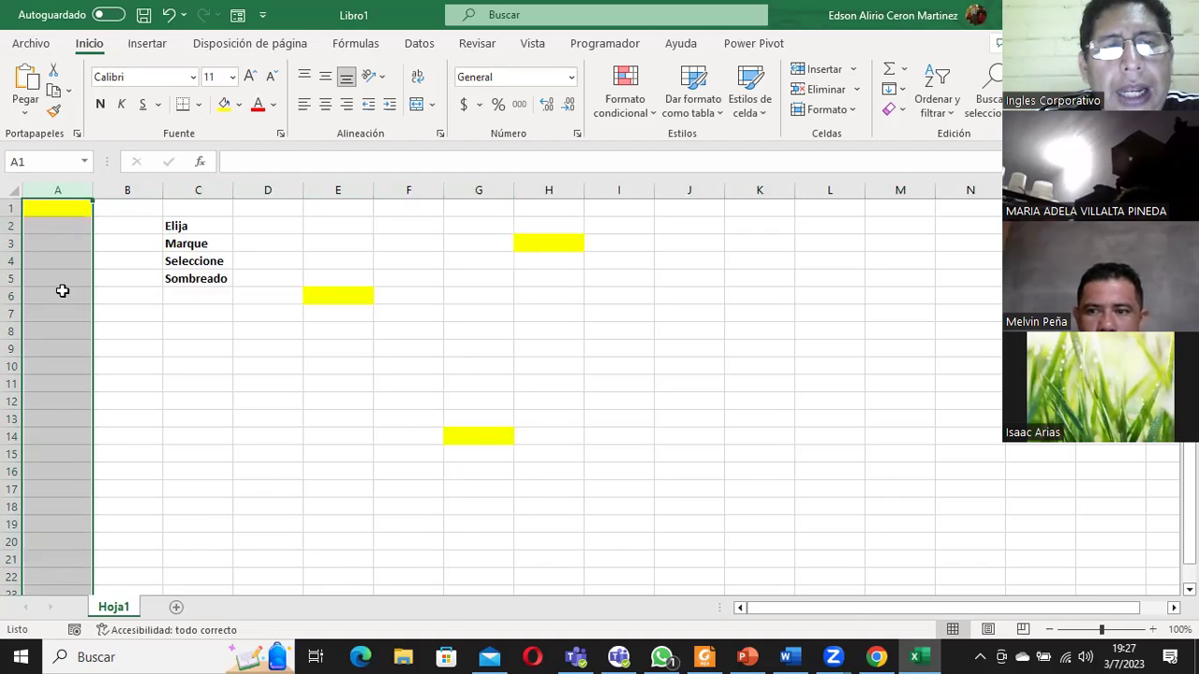
{"action": "left_click", "coordinate": [128, 189]}
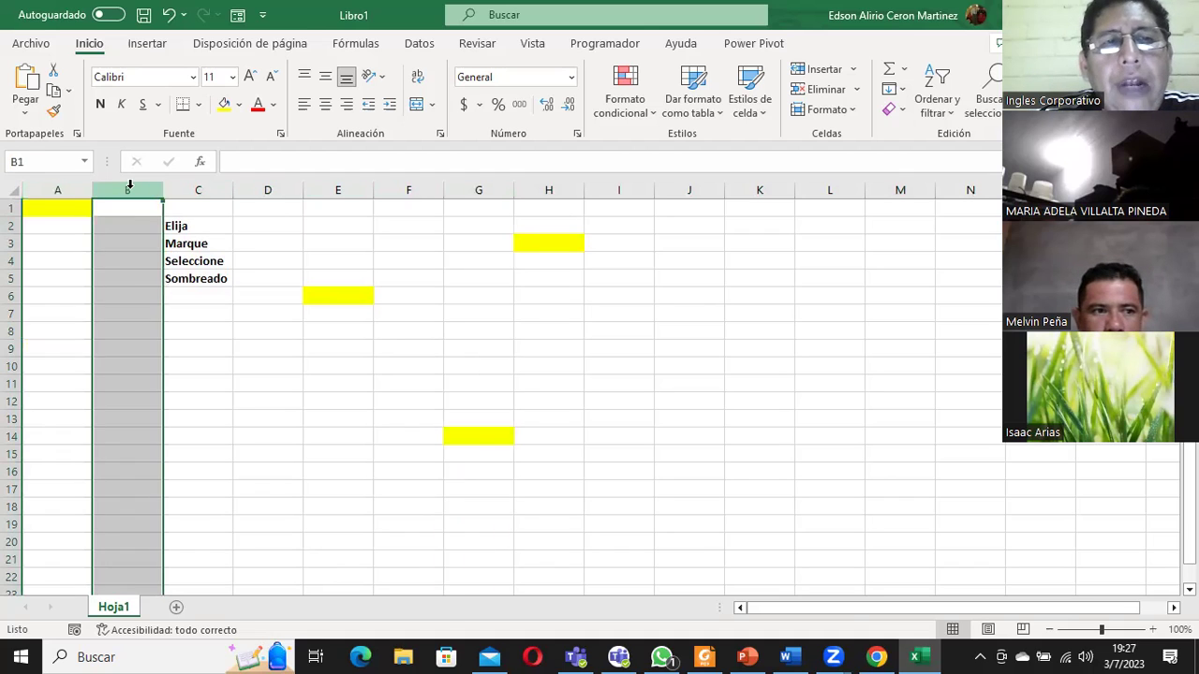
{"action": "left_click", "coordinate": [12, 261]}
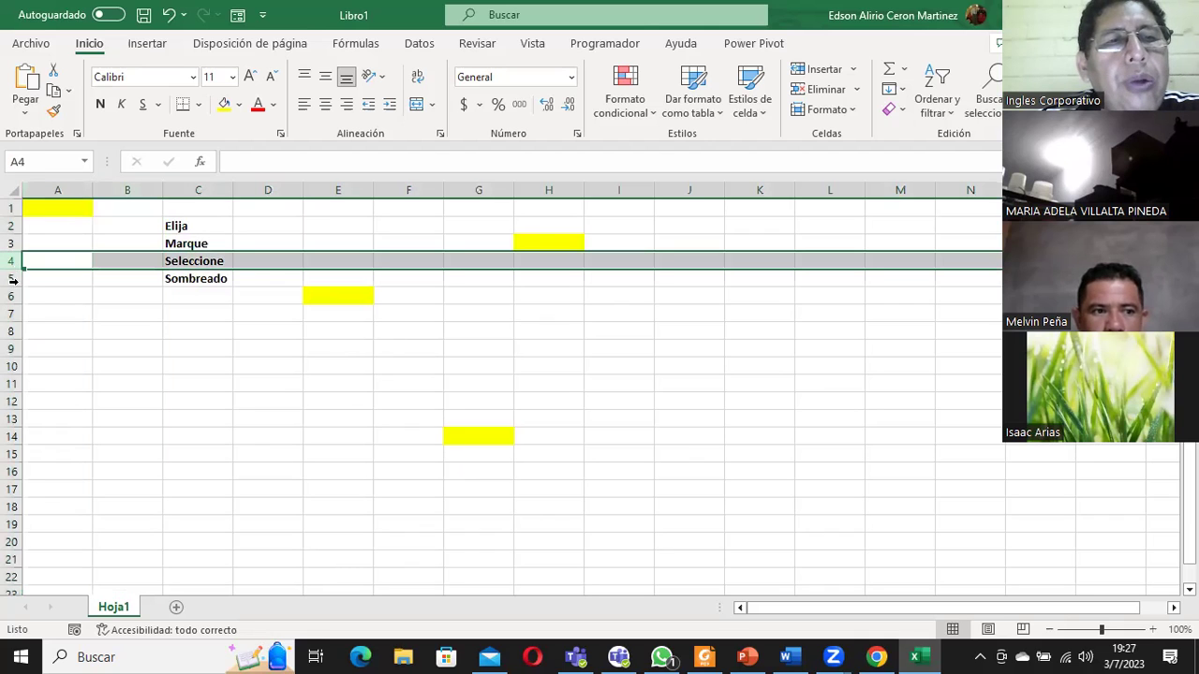
{"action": "left_click", "coordinate": [13, 348]}
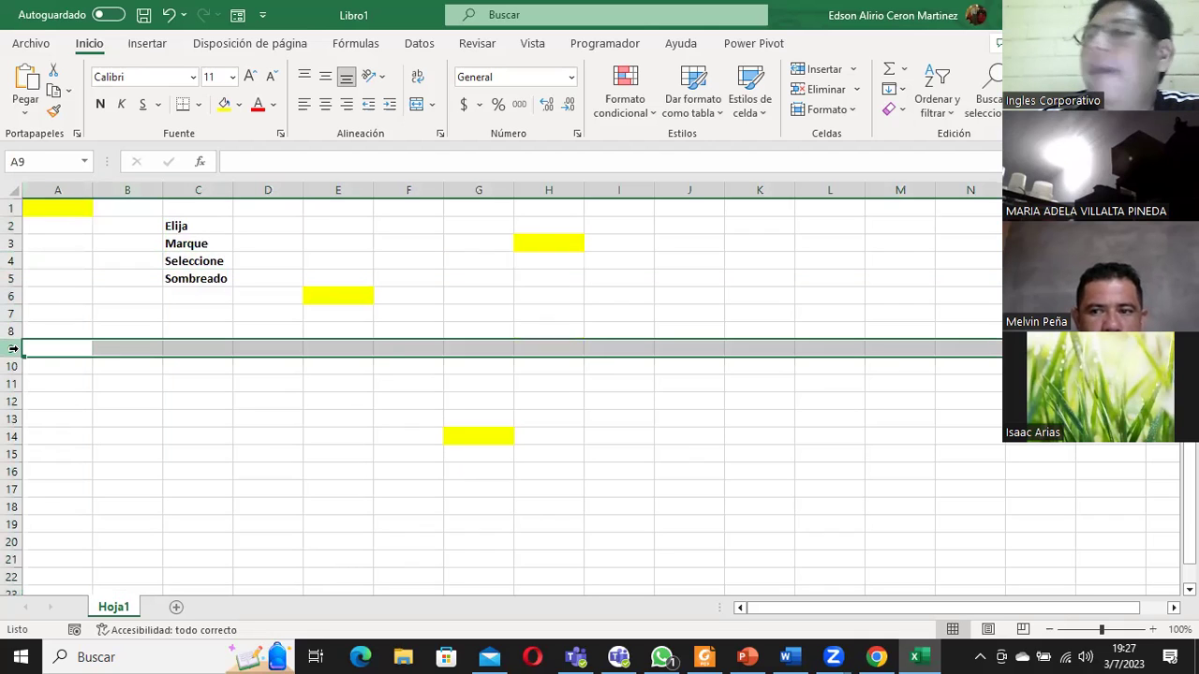
{"action": "left_click", "coordinate": [754, 656]}
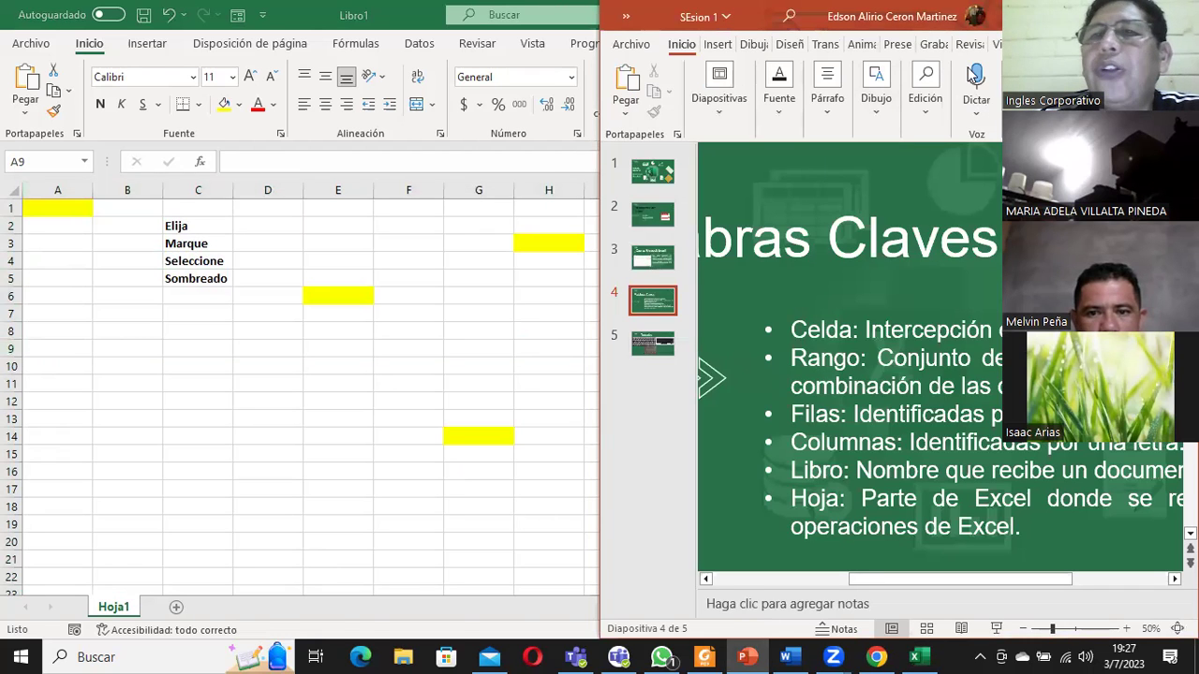
Step: Maximize the presentation and highlight the word 'Celda:' in the slide's first bullet
{"action": "key", "text": "super+Up"}
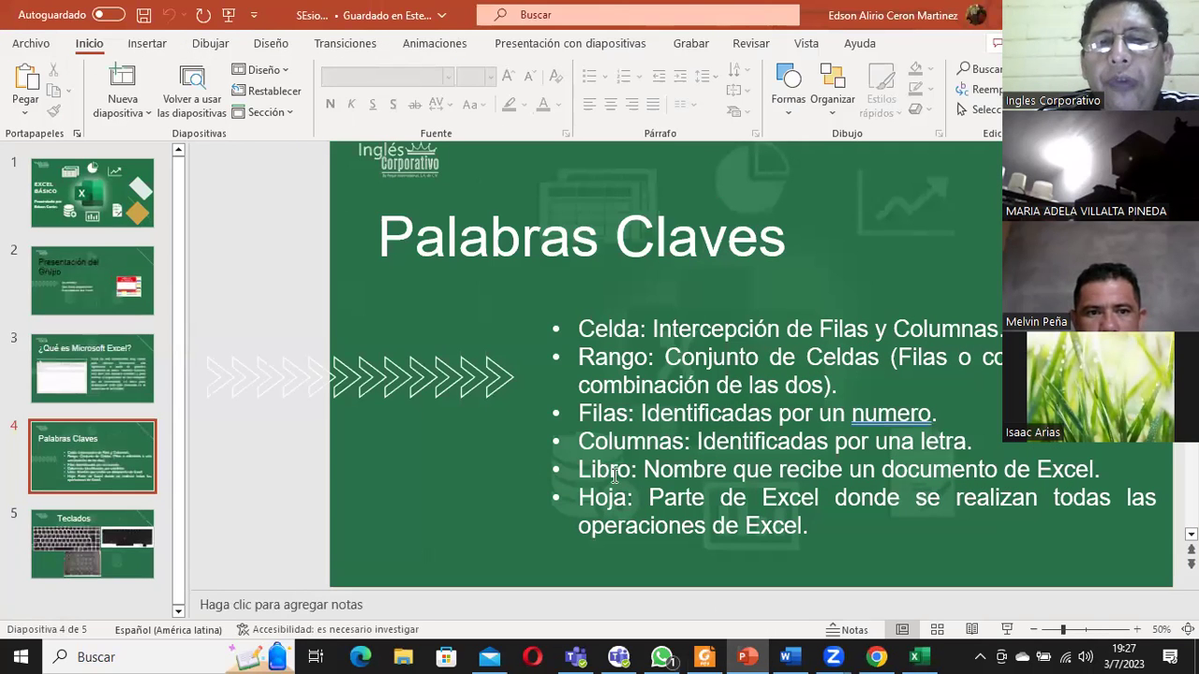
{"action": "left_click", "coordinate": [590, 326]}
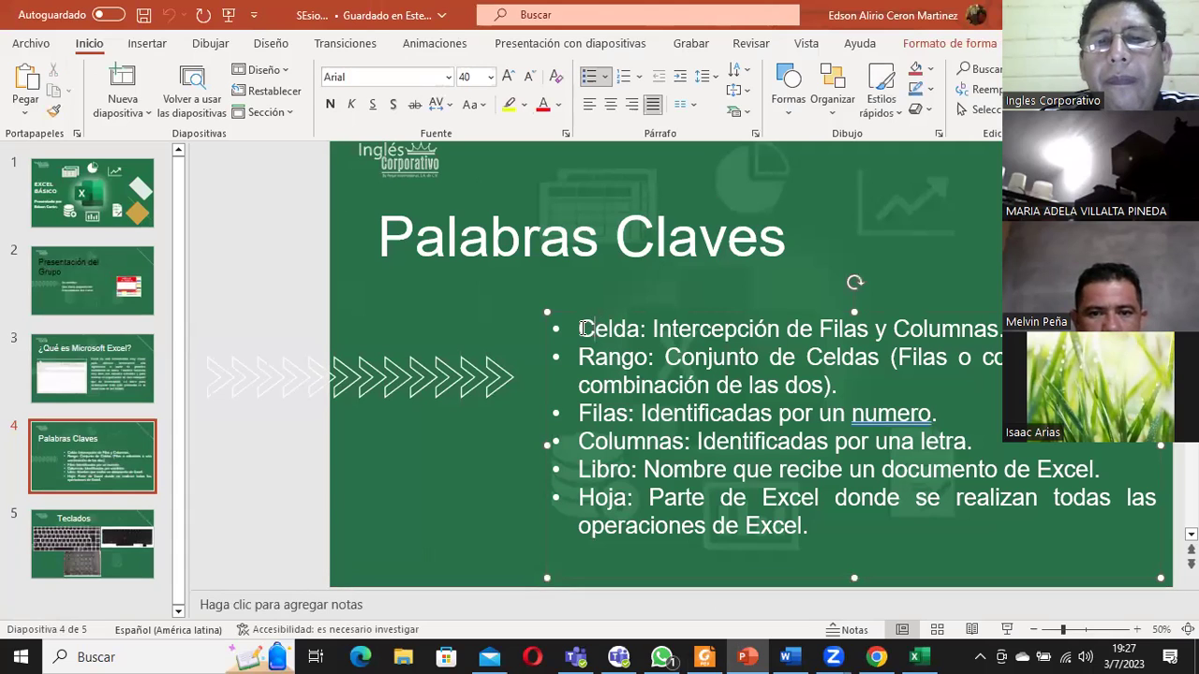
{"action": "left_click_drag", "start_coordinate": [598, 330], "coordinate": [645, 331]}
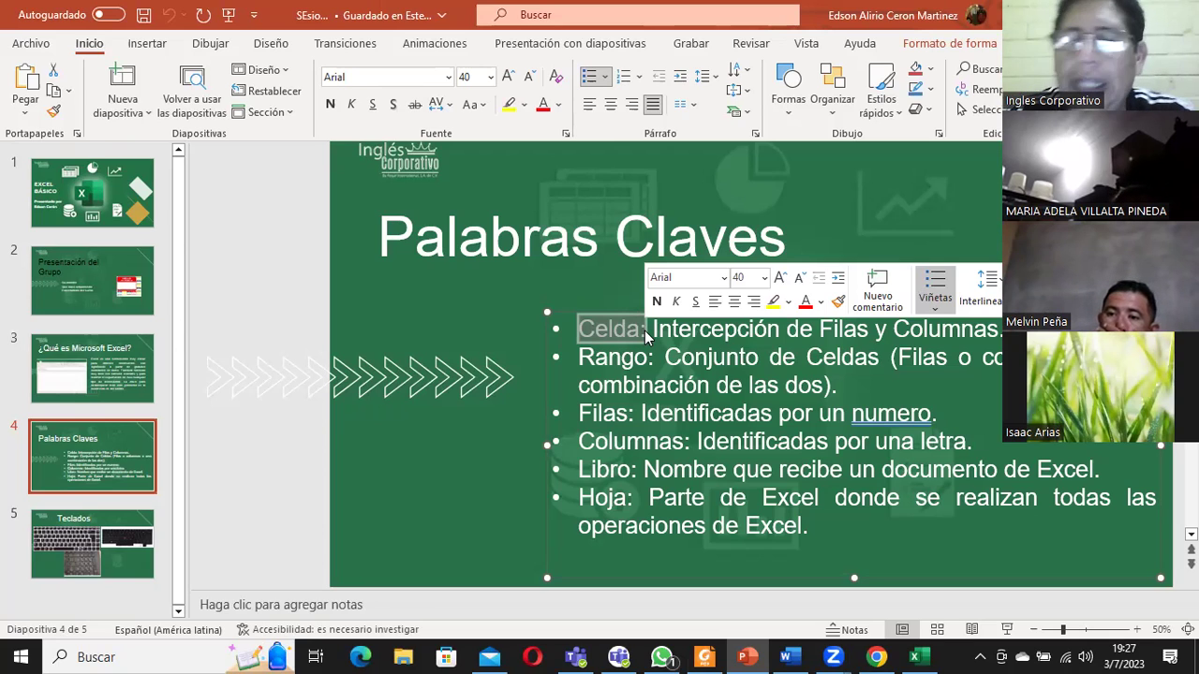
Step: Return to the Excel workbook and select F14, then column C, then cell C1
{"action": "left_click", "coordinate": [916, 654]}
{"action": "left_click", "coordinate": [409, 430]}
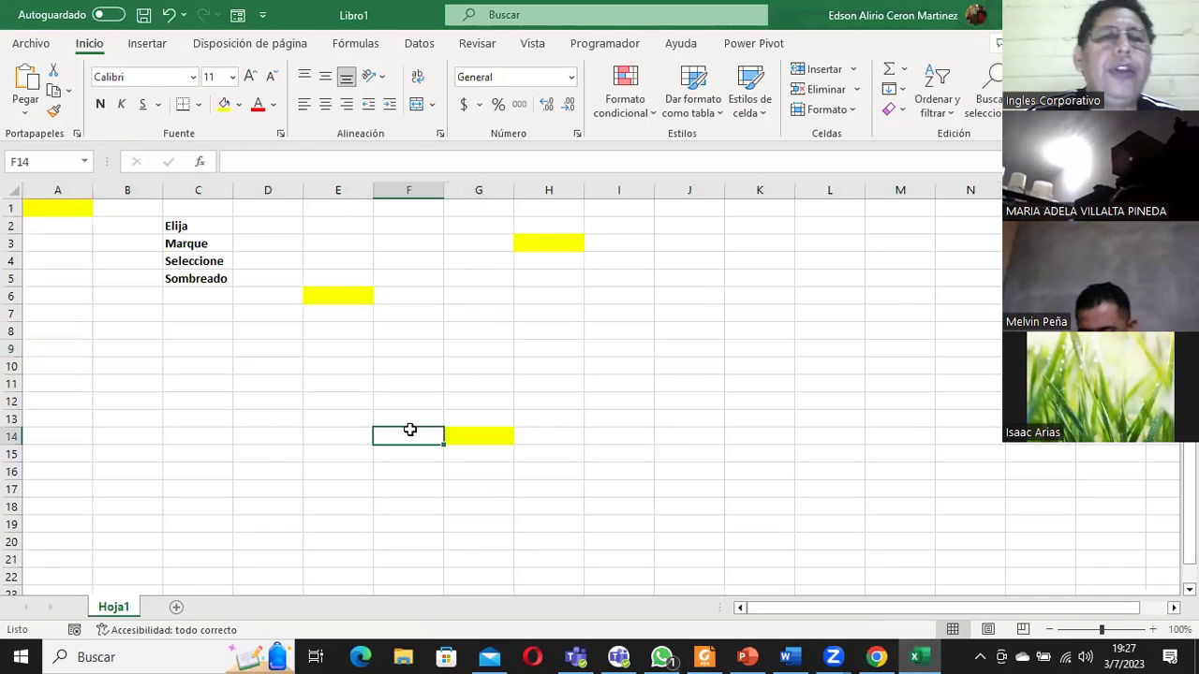
{"action": "left_click", "coordinate": [187, 188]}
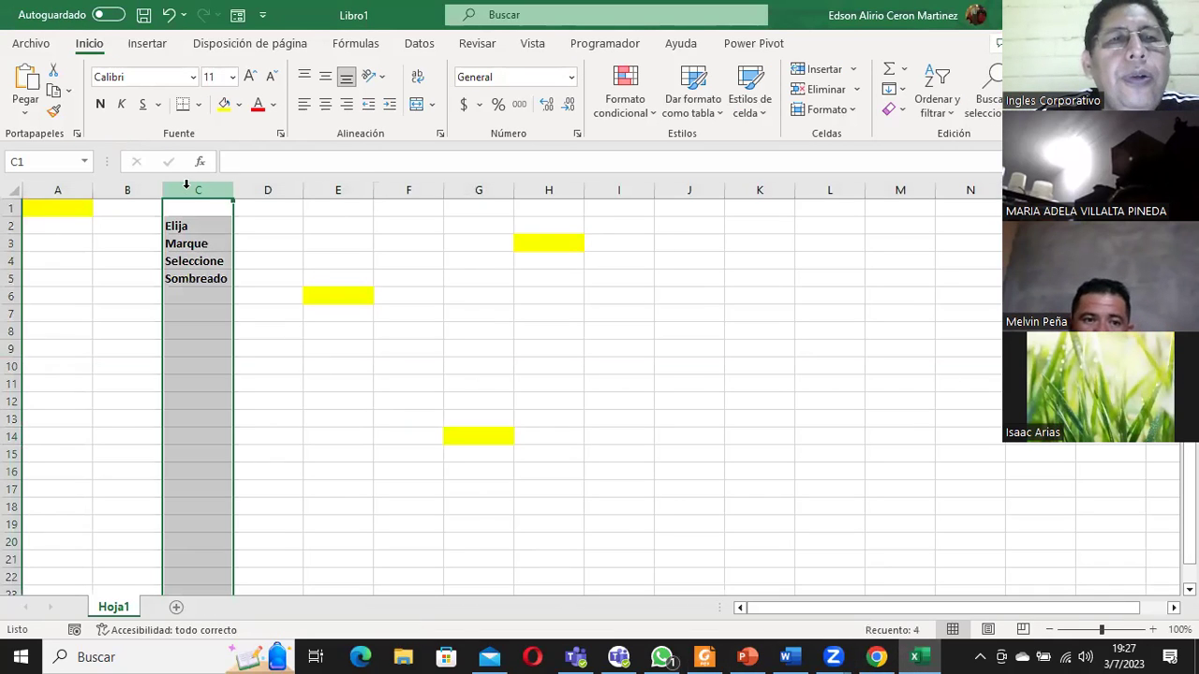
{"action": "left_click", "coordinate": [192, 205]}
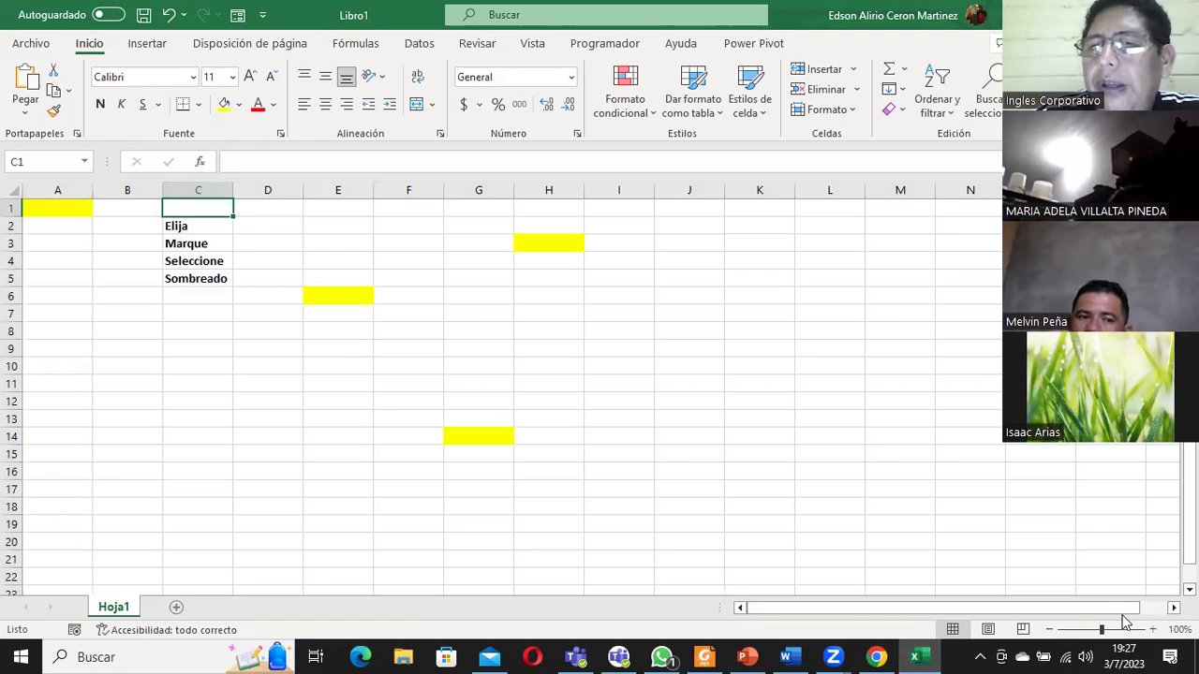
Step: Zoom the sheet to 220% with the status-bar + button, then select F3 and H10
{"action": "left_click", "coordinate": [1152, 634]}
{"action": "double_click", "coordinate": [1152, 635]}
{"action": "double_click", "coordinate": [1154, 635]}
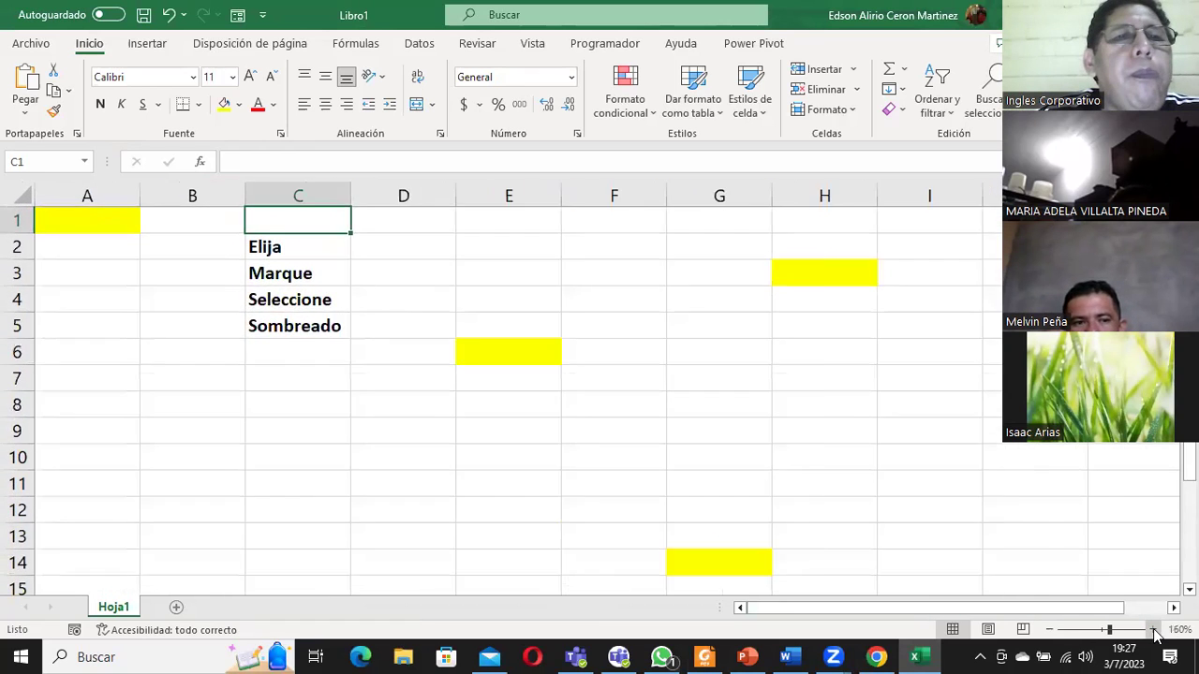
{"action": "double_click", "coordinate": [1156, 635]}
{"action": "left_click", "coordinate": [1154, 635]}
{"action": "left_click", "coordinate": [1155, 634]}
{"action": "double_click", "coordinate": [1155, 635]}
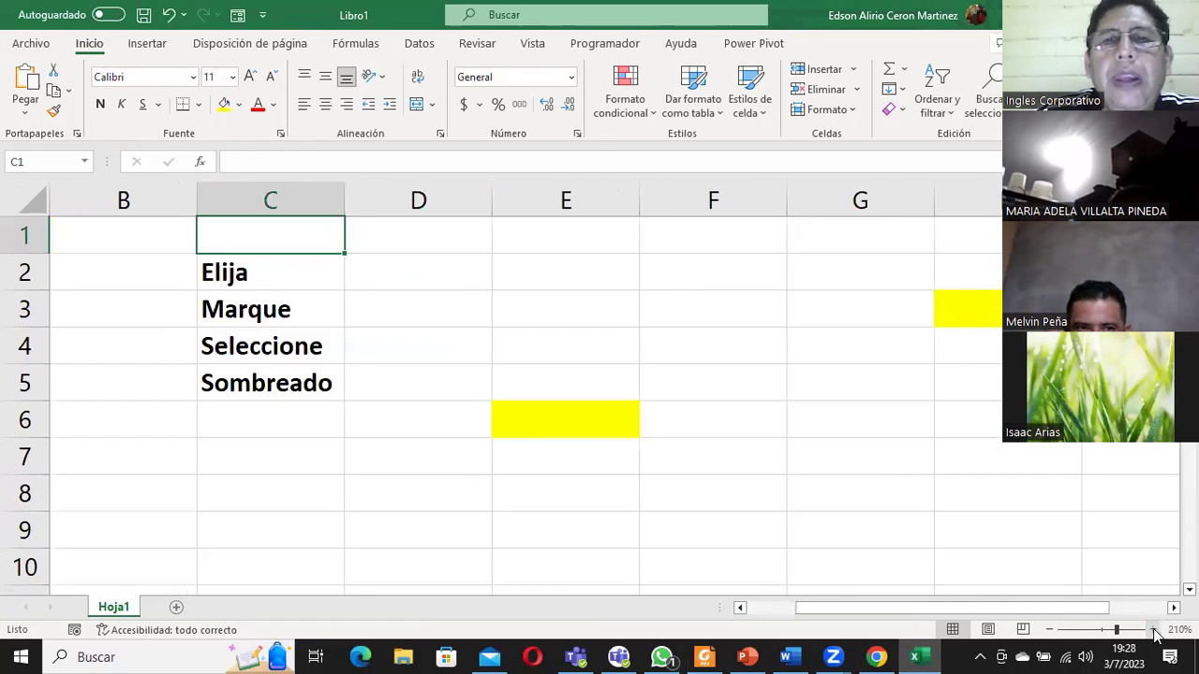
{"action": "left_click", "coordinate": [1155, 635]}
{"action": "left_click", "coordinate": [742, 326]}
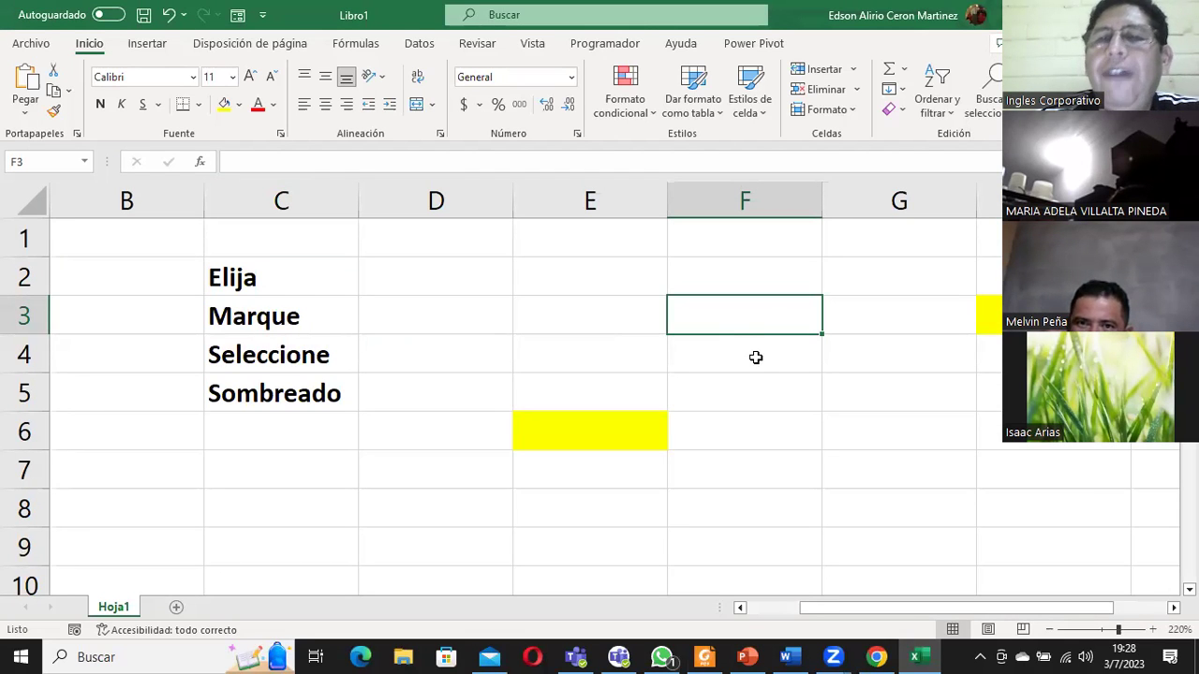
{"action": "left_click", "coordinate": [1089, 583]}
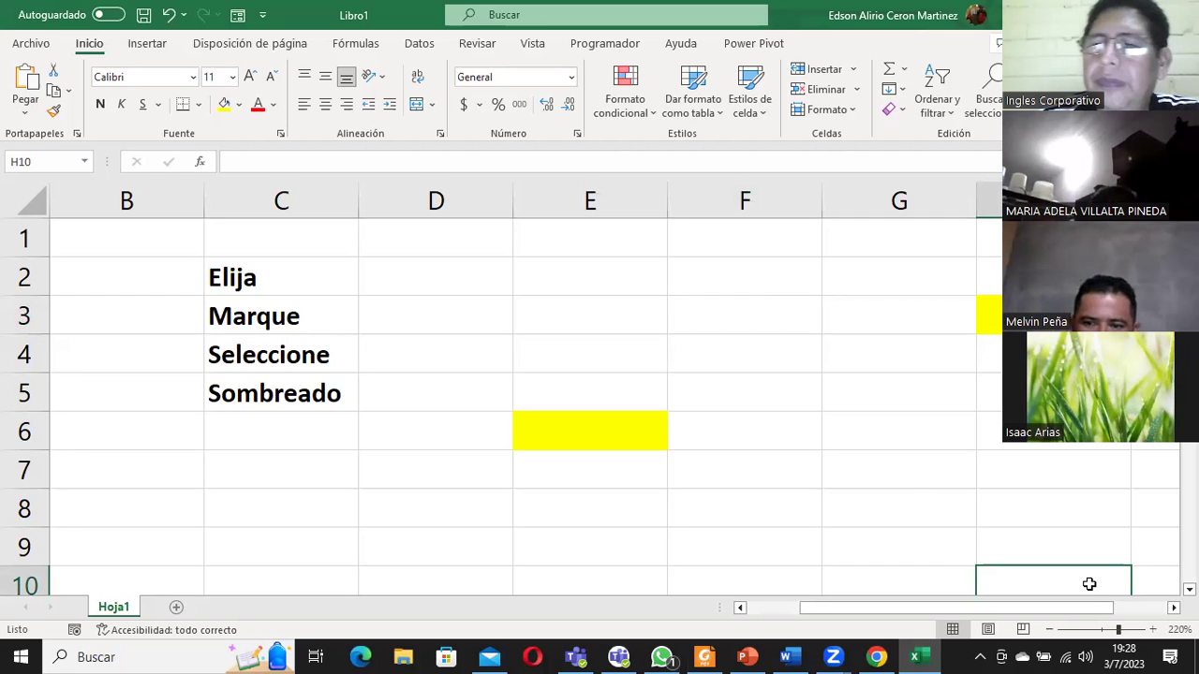
{"action": "scroll", "coordinate": [1089, 583], "scroll_direction": "down", "scroll_amount": 1}
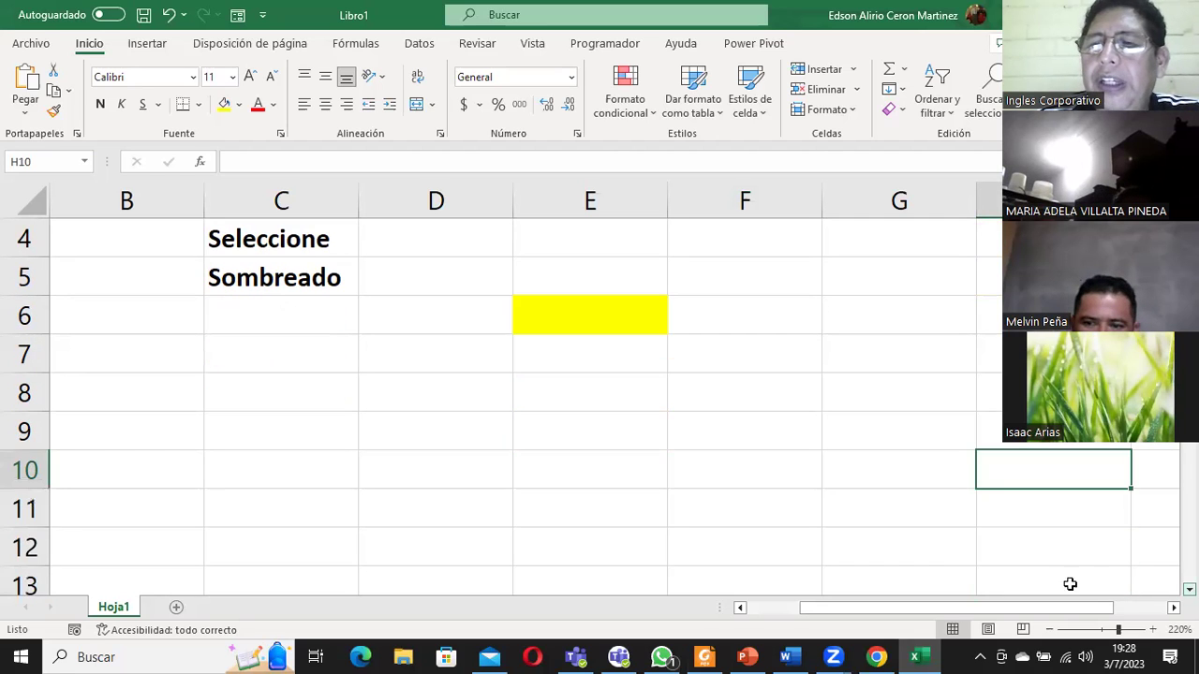
{"action": "left_click", "coordinate": [1039, 547]}
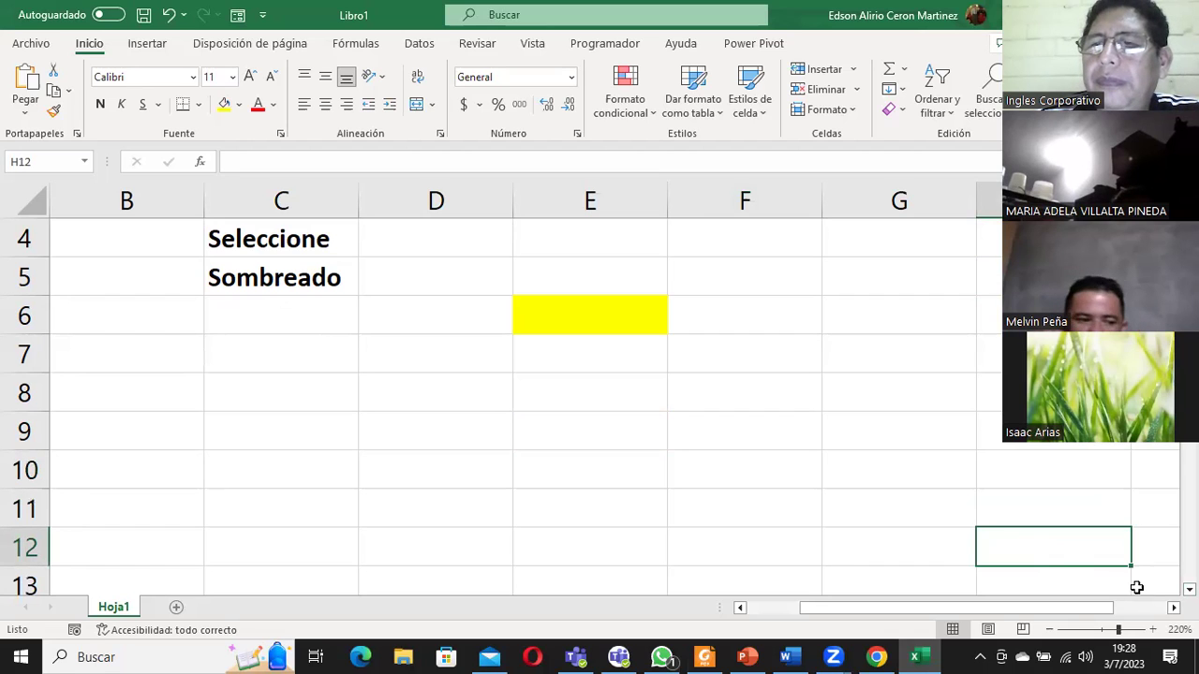
{"action": "left_click", "coordinate": [1174, 608]}
{"action": "left_click", "coordinate": [1174, 608]}
{"action": "left_click", "coordinate": [1173, 608]}
{"action": "left_click", "coordinate": [1174, 608]}
{"action": "left_click", "coordinate": [989, 238]}
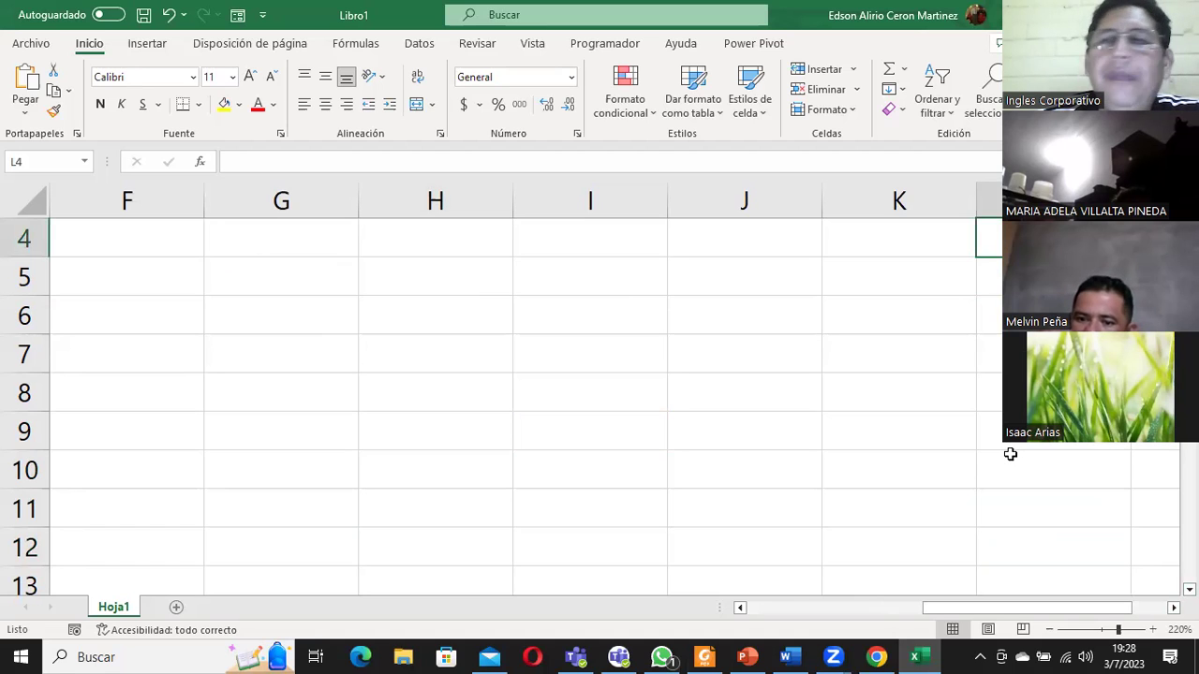
{"action": "scroll", "coordinate": [1007, 454], "scroll_direction": "up", "scroll_amount": 1}
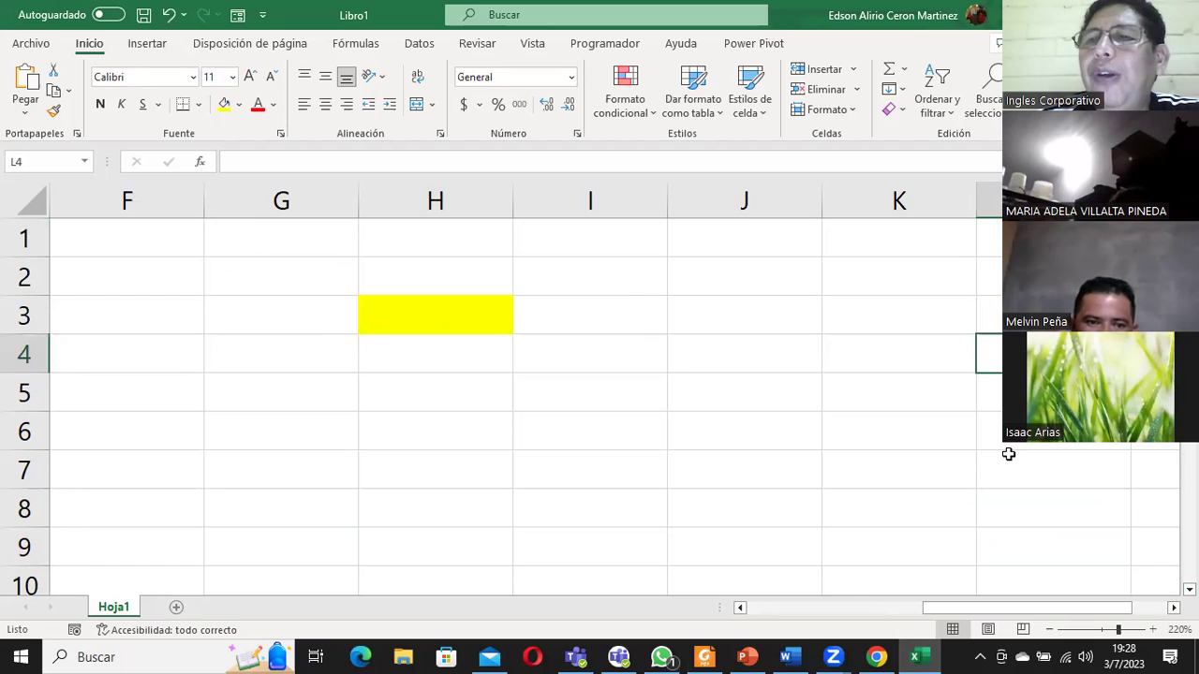
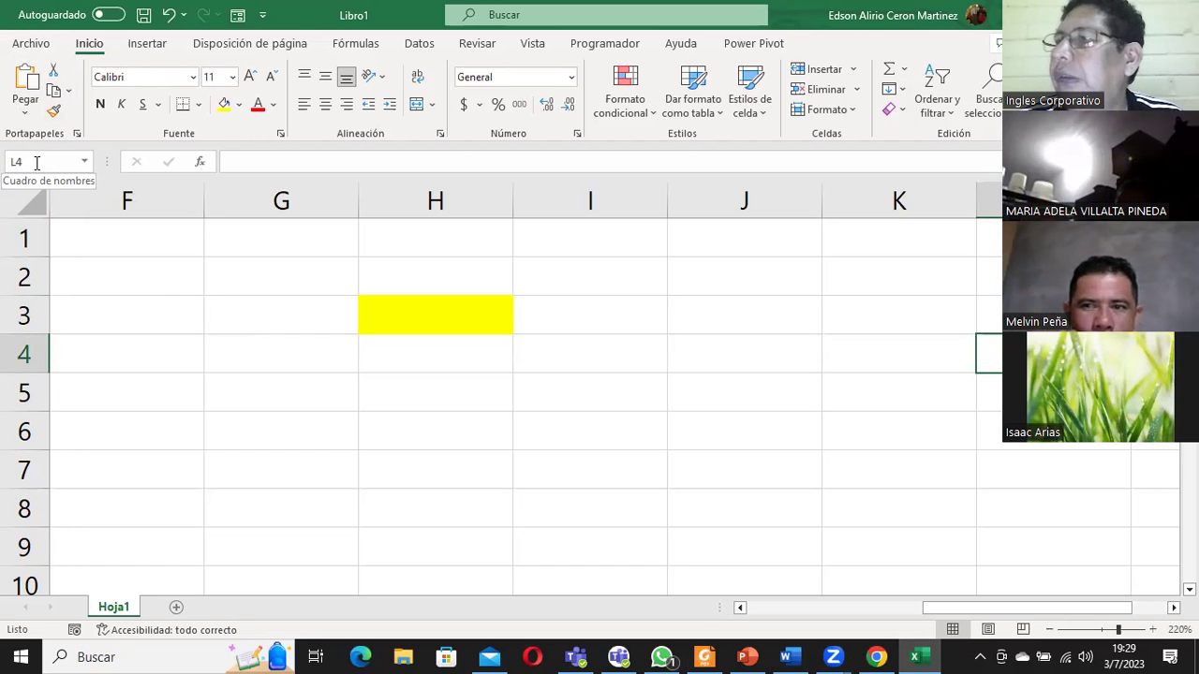
Step: Select cell I3, move down column I to I8, then pick another empty cell
{"action": "left_click", "coordinate": [596, 325]}
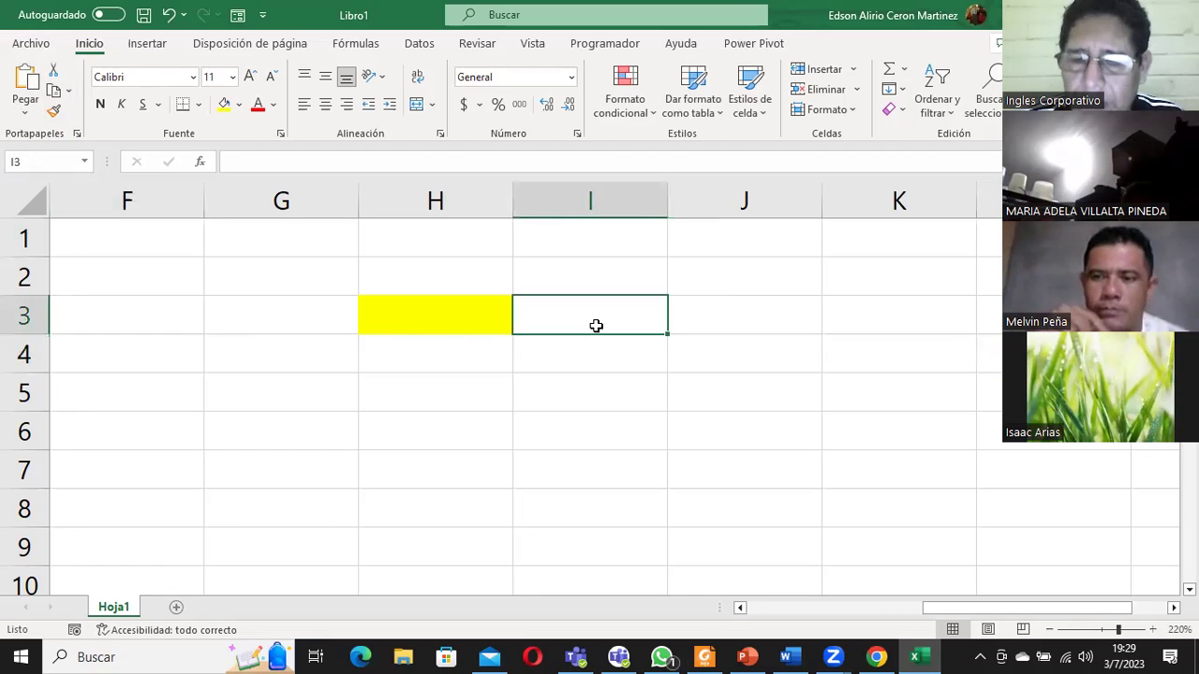
{"action": "key", "text": "Down"}
{"action": "key", "text": "Down"}
{"action": "key", "text": "Down"}
{"action": "key", "text": "Down"}
{"action": "key", "text": "Down"}
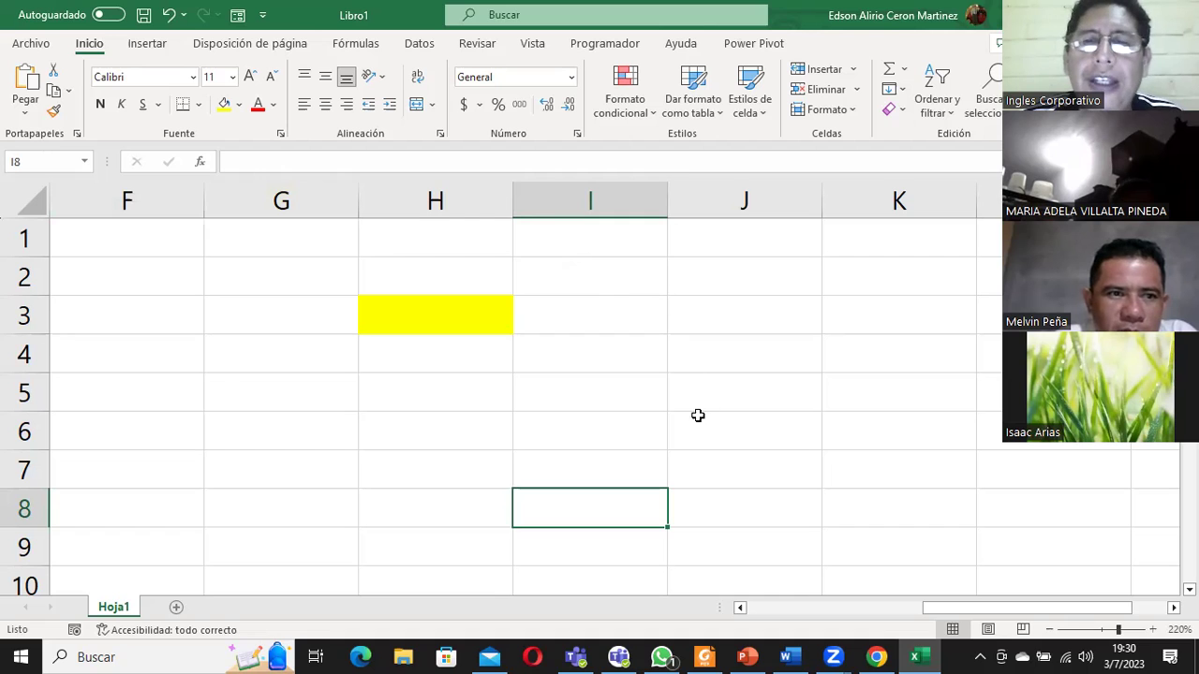
{"action": "left_click", "coordinate": [91, 240]}
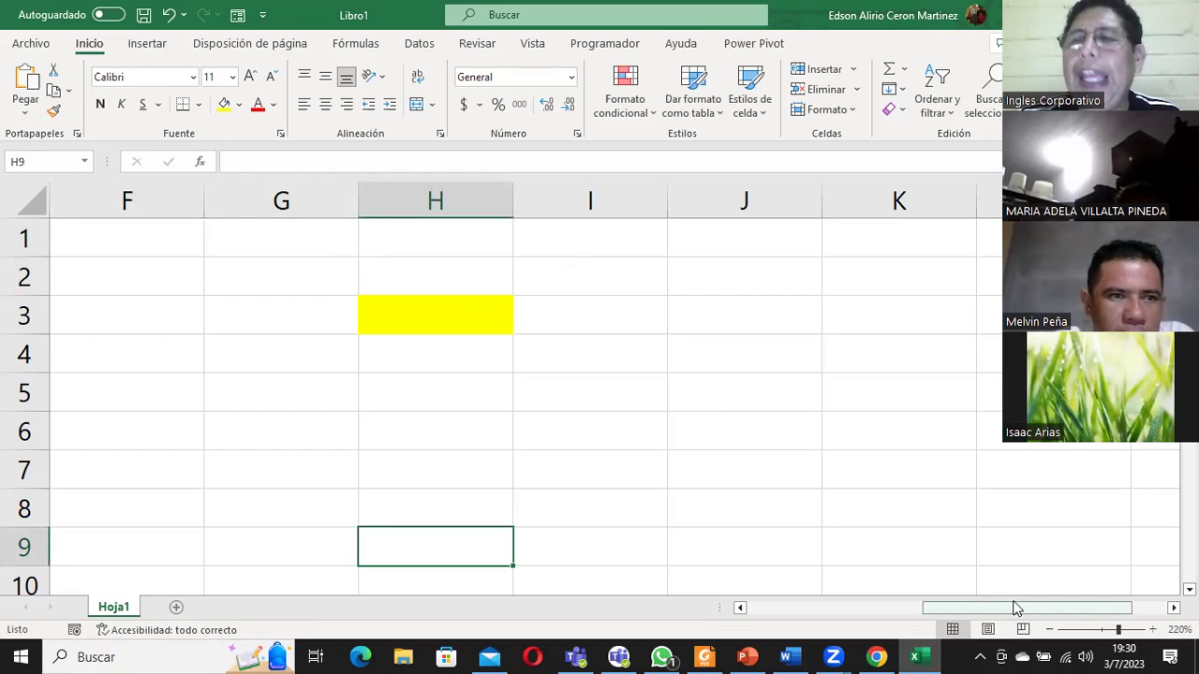
Step: Scroll back to columns A–F and step through cells A1 to A5
{"action": "left_click_drag", "start_coordinate": [1005, 608], "coordinate": [824, 608]}
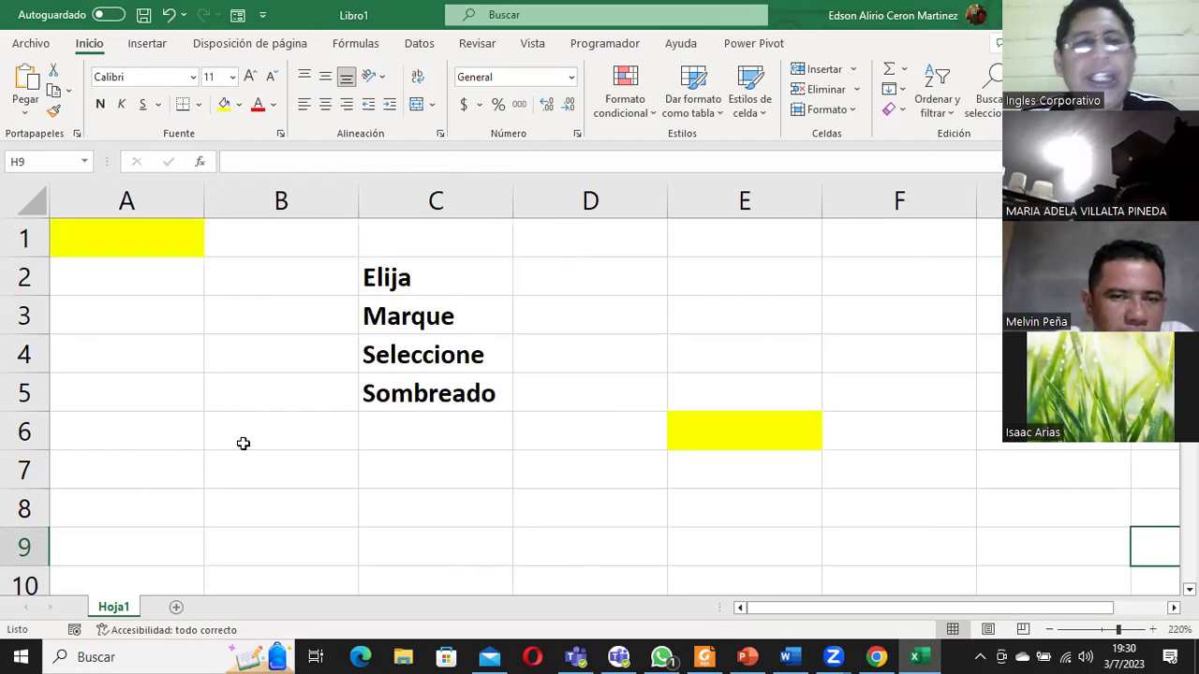
{"action": "left_click", "coordinate": [107, 234]}
{"action": "left_click", "coordinate": [109, 276]}
{"action": "left_click", "coordinate": [120, 321]}
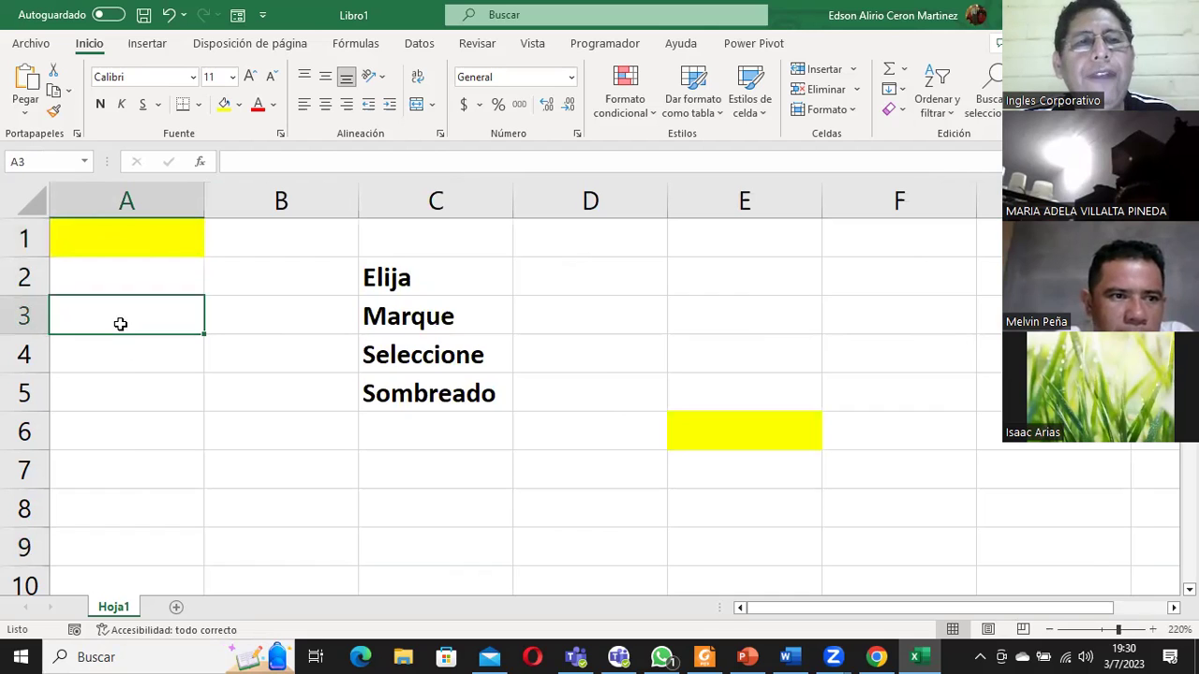
{"action": "left_click", "coordinate": [129, 368]}
{"action": "left_click", "coordinate": [131, 387]}
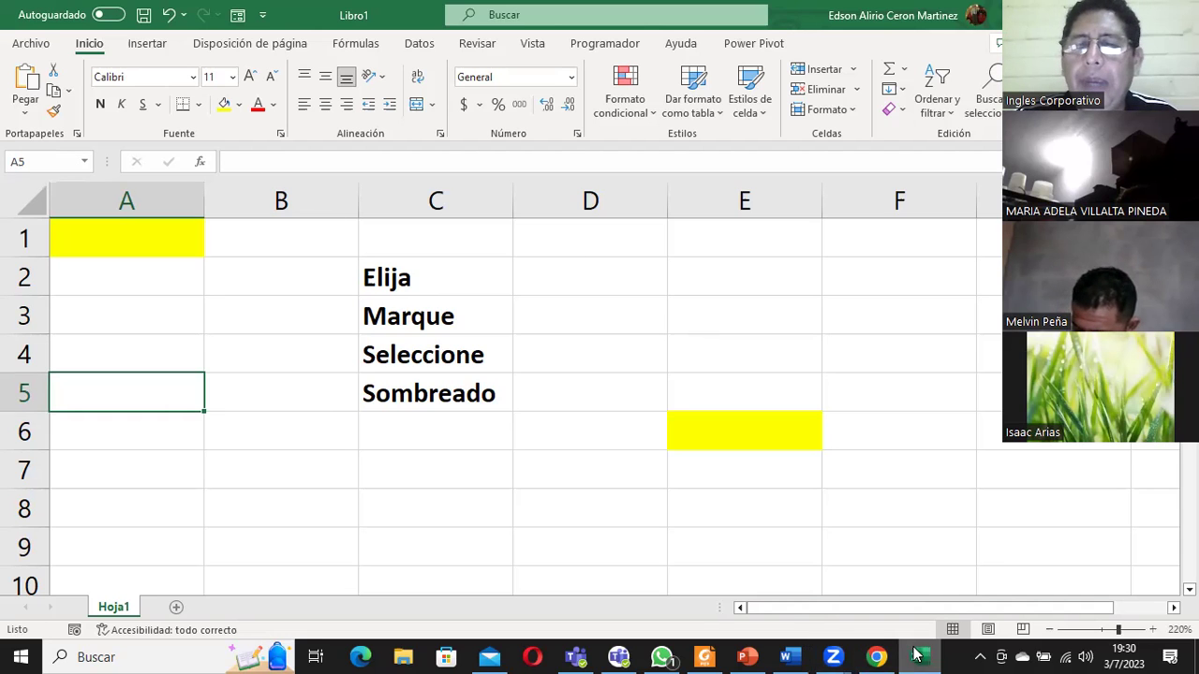
{"action": "left_click", "coordinate": [748, 655]}
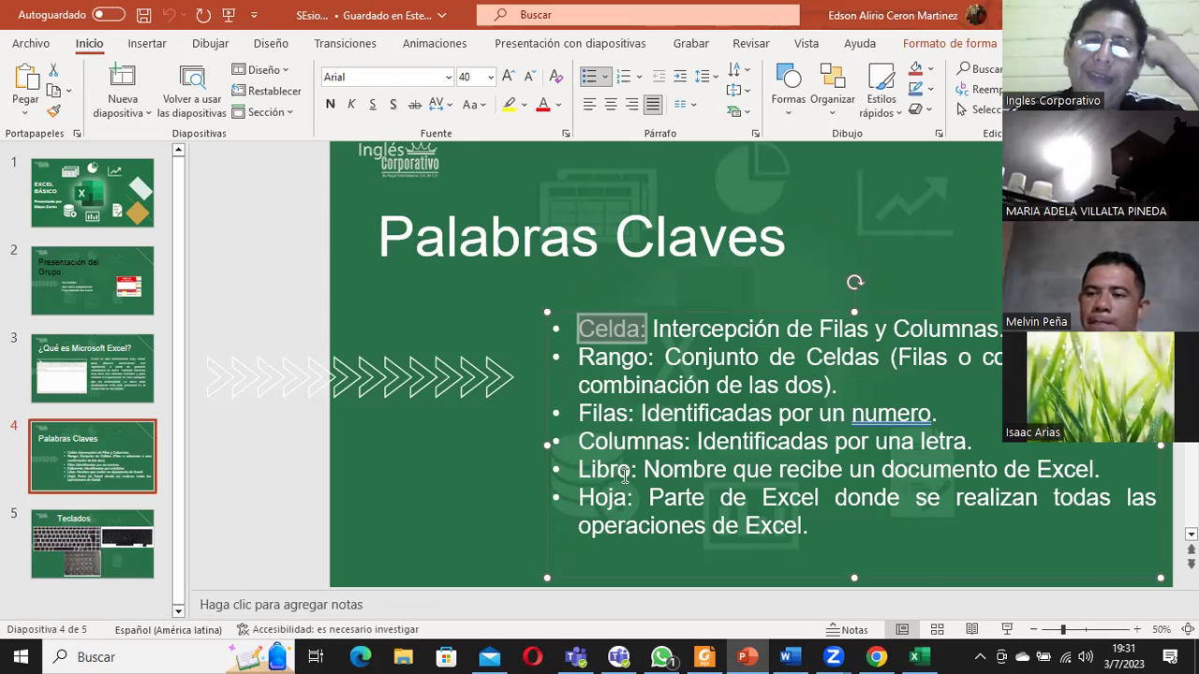
{"action": "left_click", "coordinate": [918, 657]}
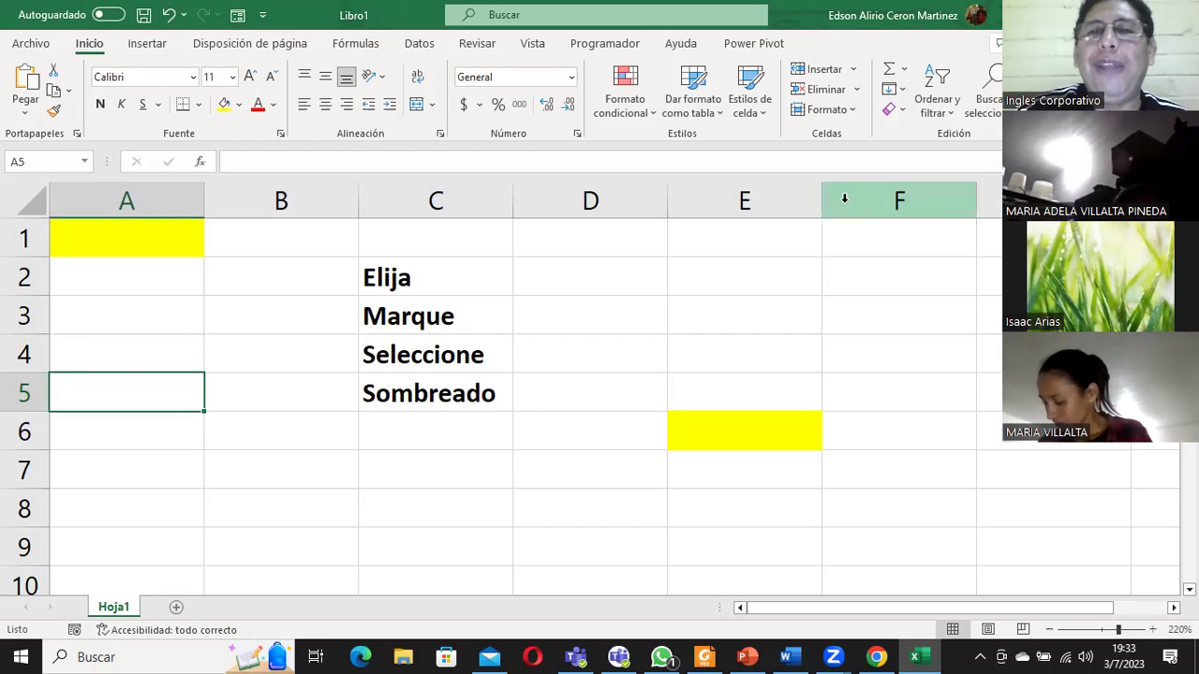
Step: Type the heading 'Muestreos de peso 2023' into cell E2
{"action": "left_click", "coordinate": [748, 268]}
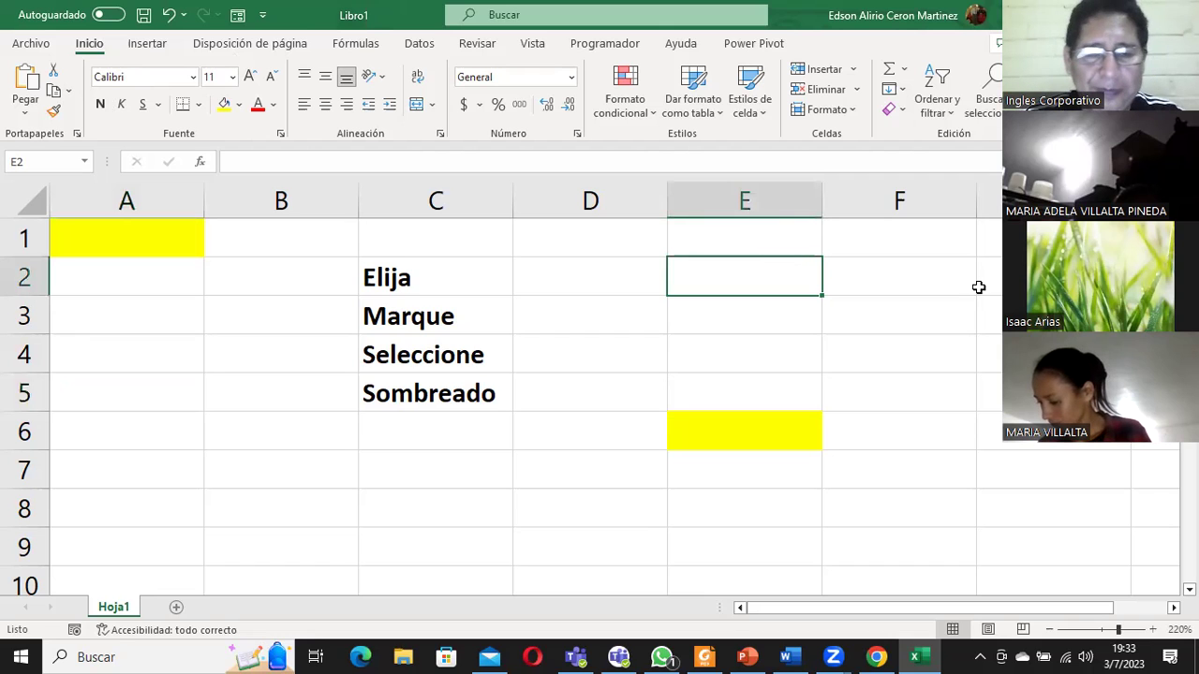
{"action": "type", "text": "MUest"}
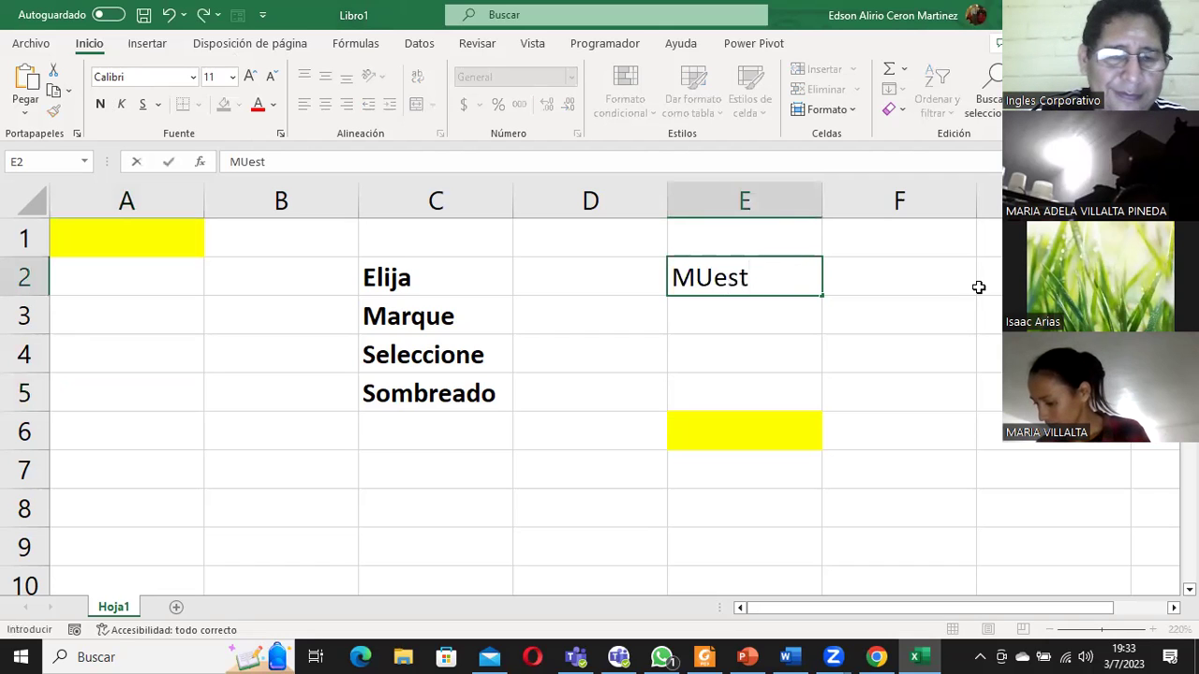
{"action": "type", "text": "reos "}
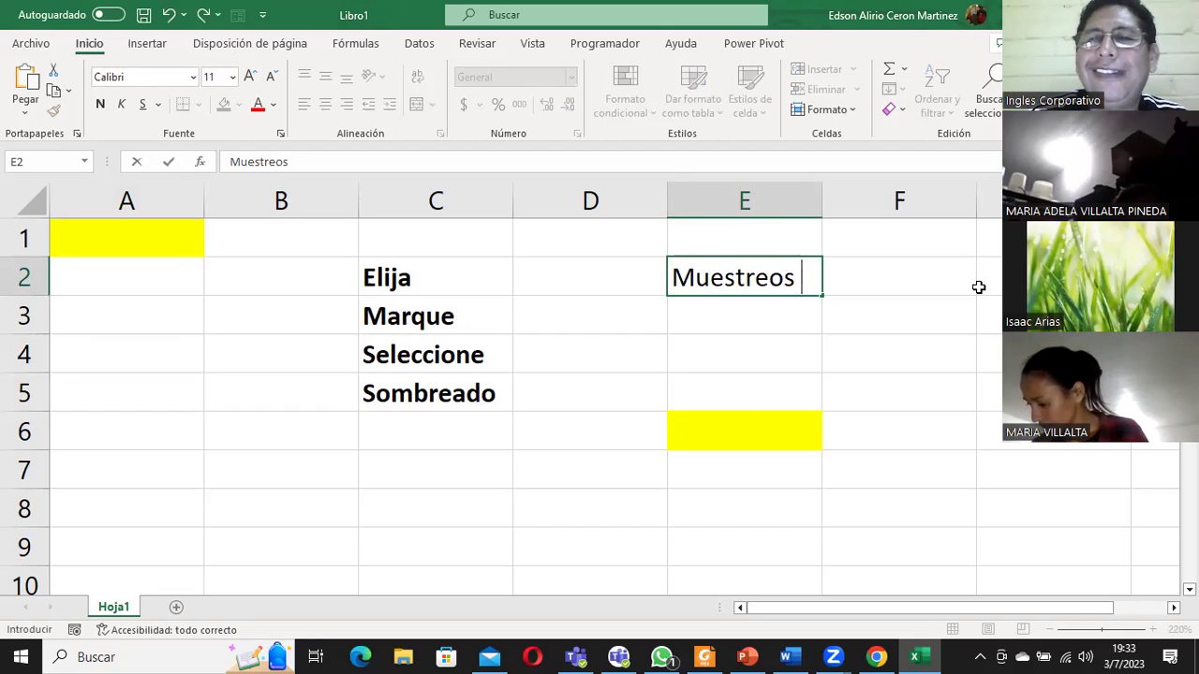
{"action": "type", "text": "de"}
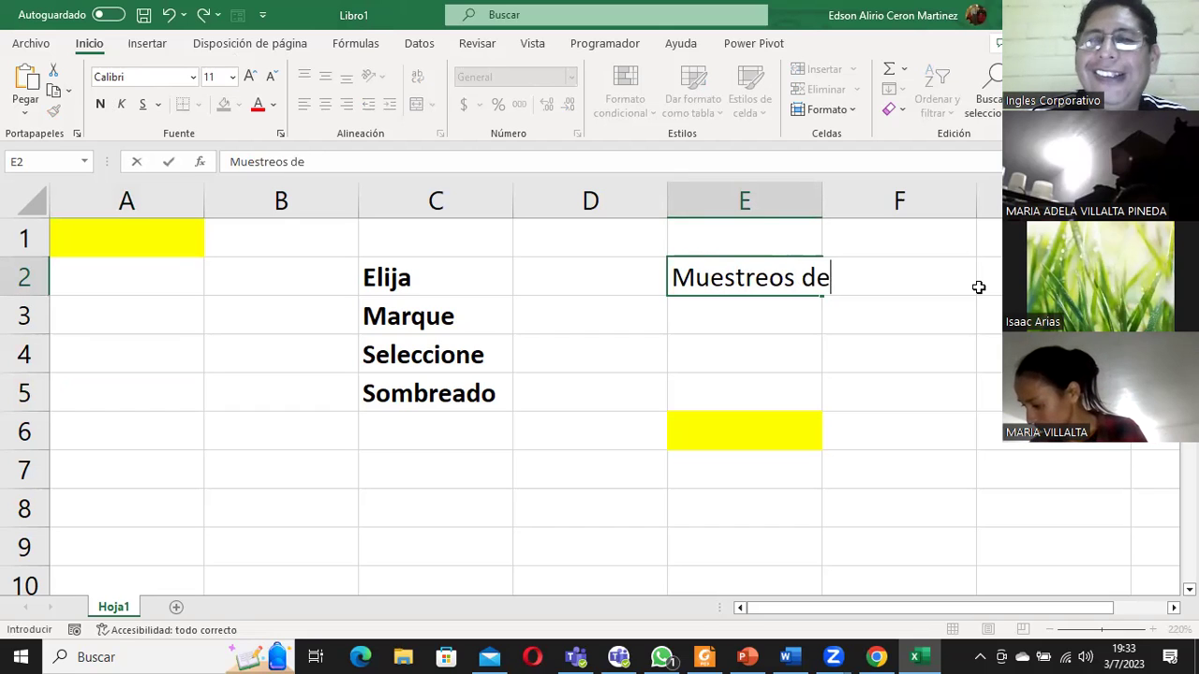
{"action": "type", "text": " peso"}
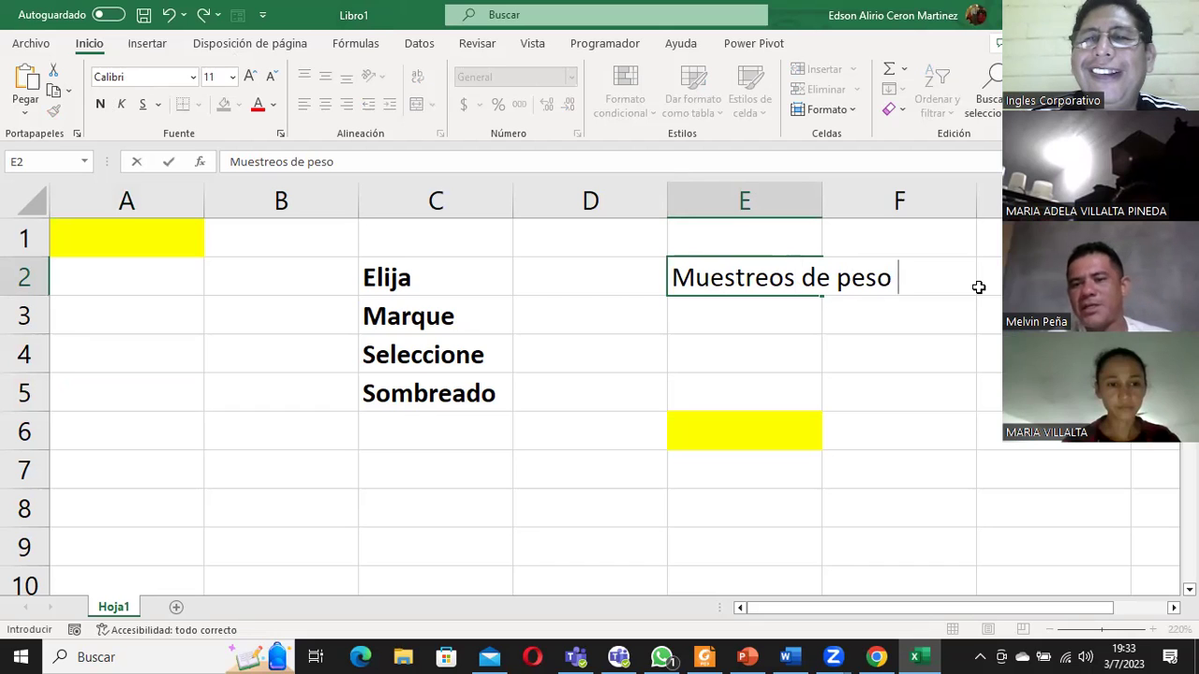
{"action": "type", "text": "2023"}
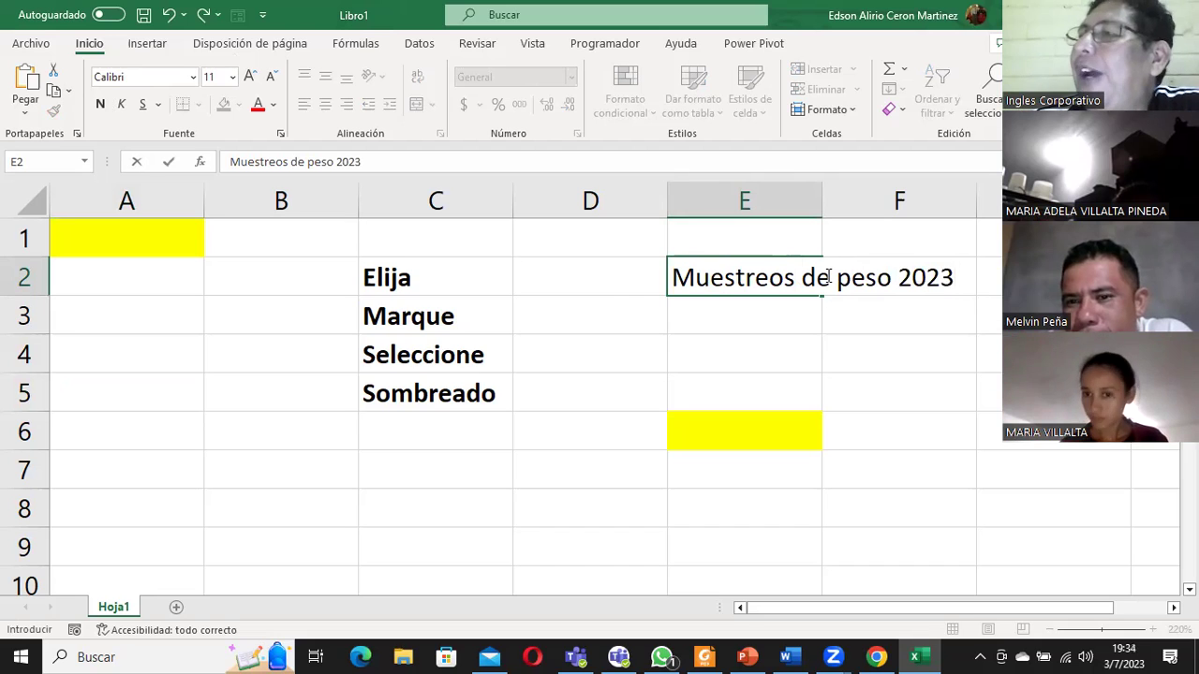
Step: Edit the E2 heading, highlighting Muestreos, peso and 2023 in turn, then commit it
{"action": "left_click", "coordinate": [697, 277]}
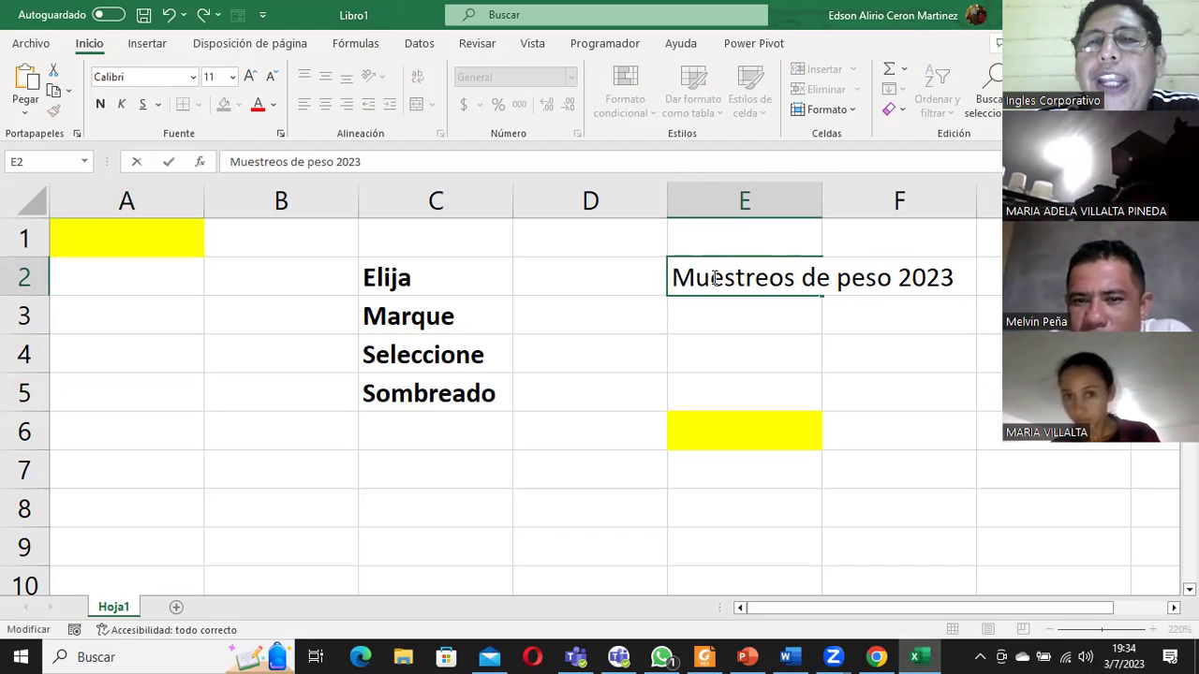
{"action": "left_click", "coordinate": [739, 276]}
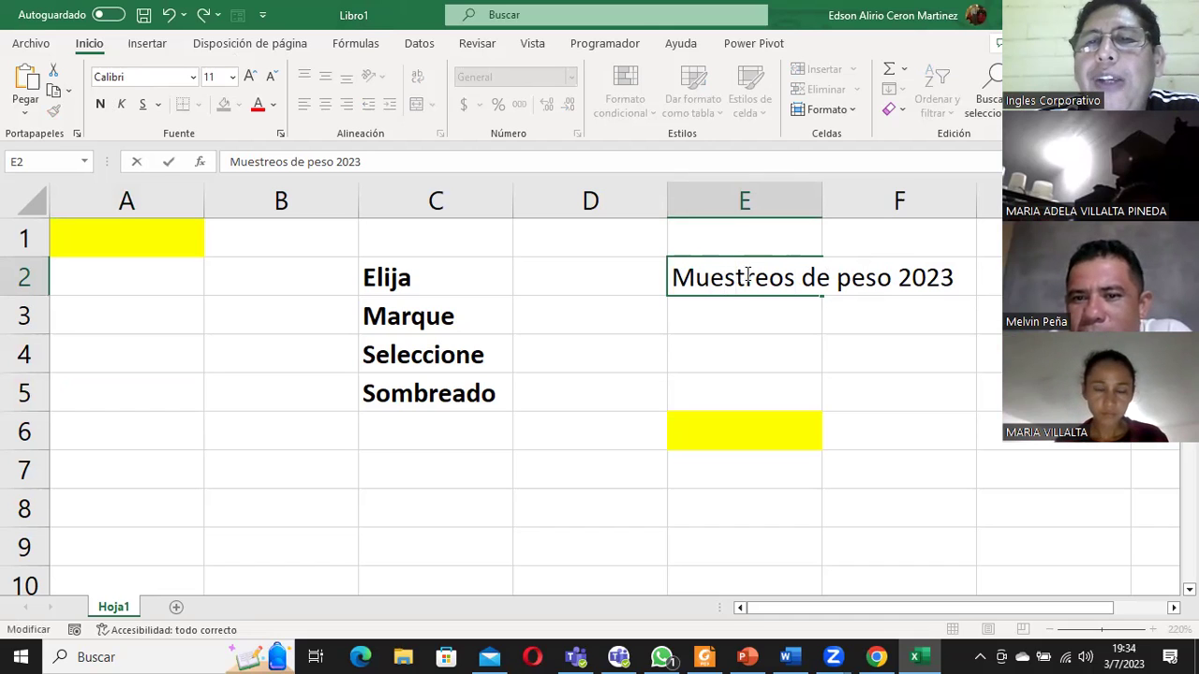
{"action": "left_click", "coordinate": [761, 279]}
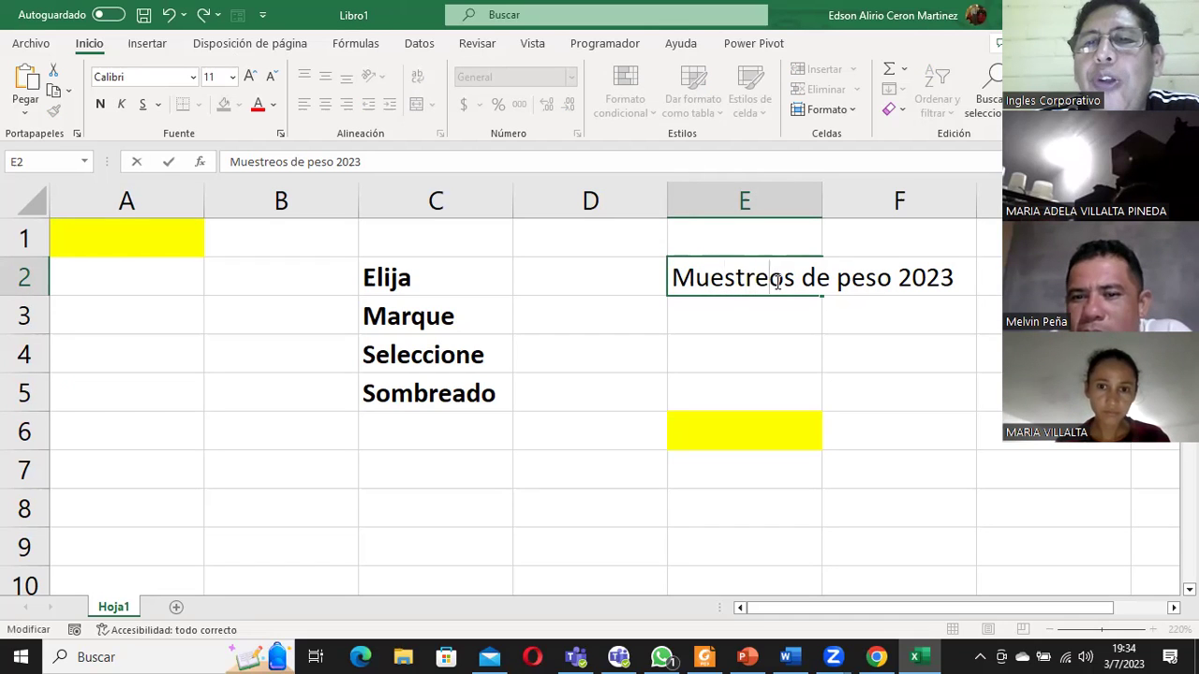
{"action": "key", "text": "Right"}
{"action": "left_click_drag", "start_coordinate": [791, 279], "coordinate": [674, 279]}
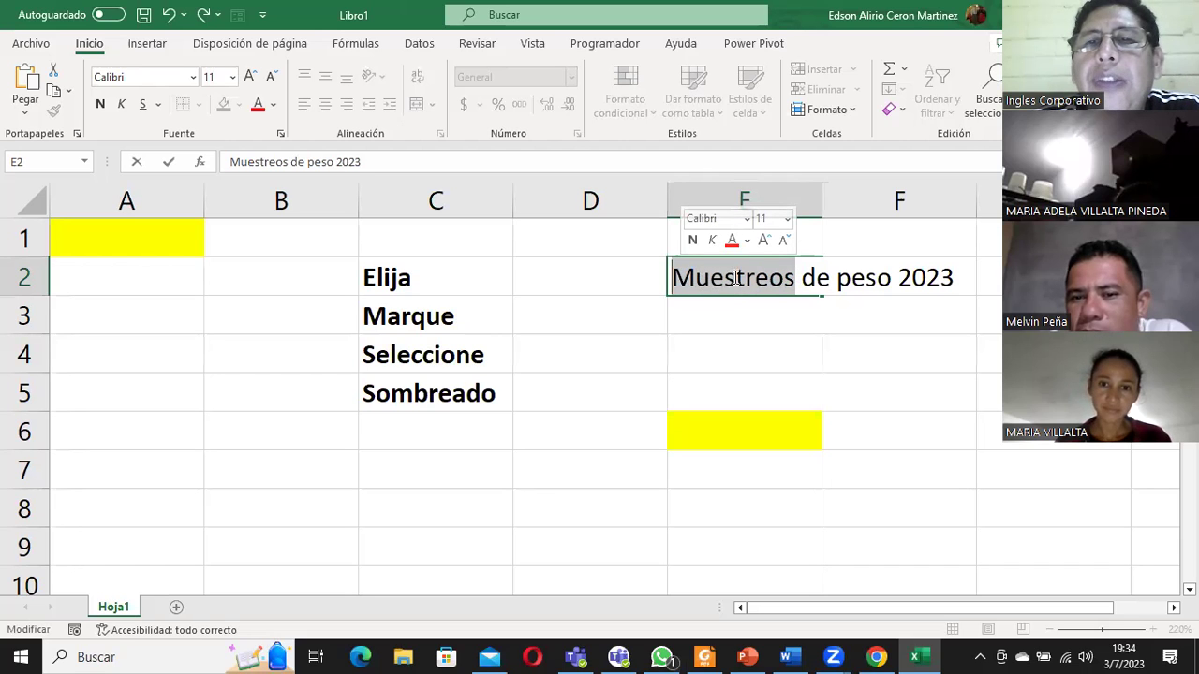
{"action": "left_click", "coordinate": [799, 278]}
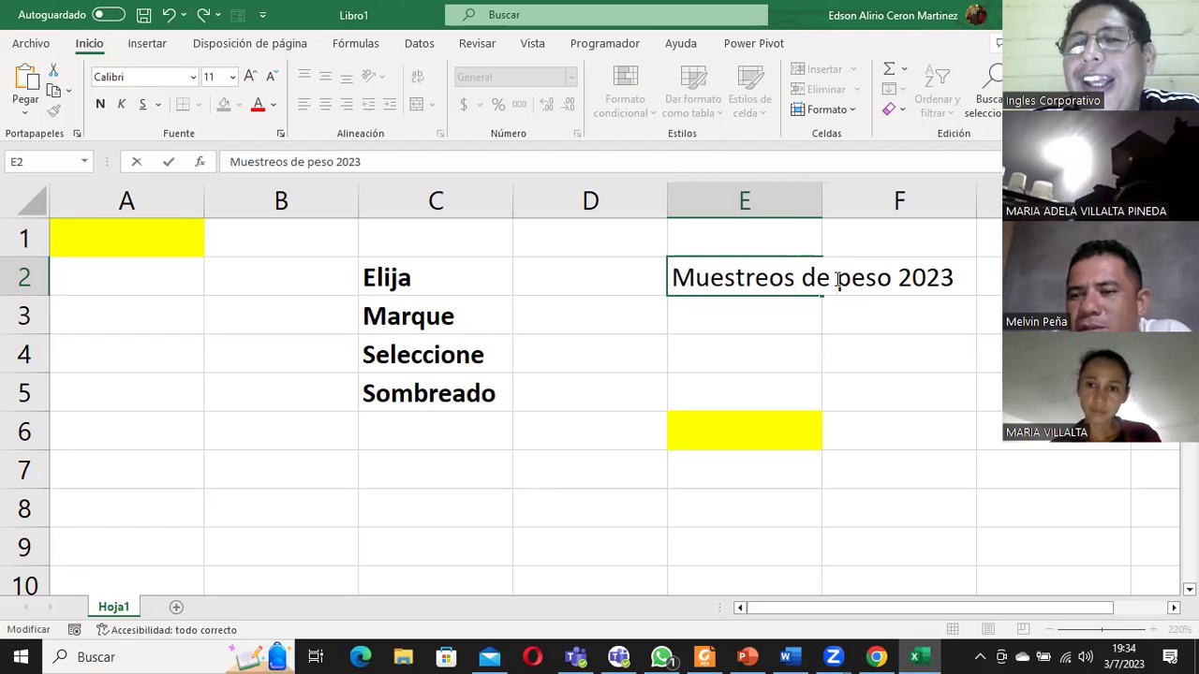
{"action": "left_click_drag", "start_coordinate": [836, 278], "coordinate": [889, 278]}
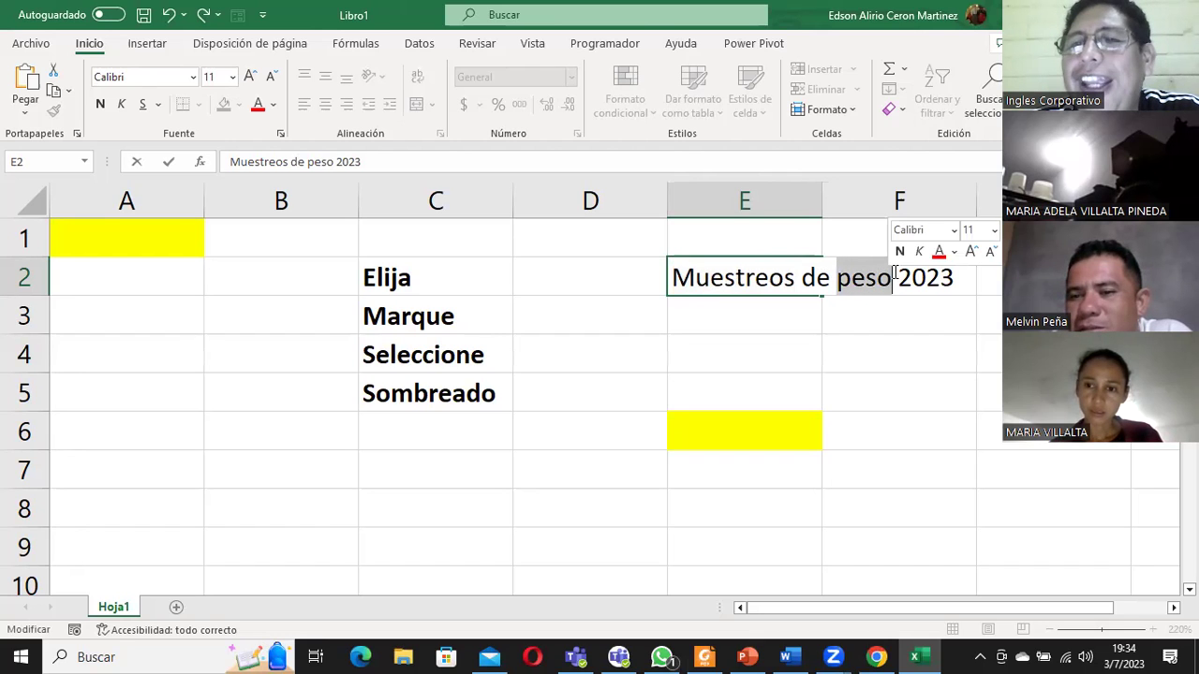
{"action": "left_click", "coordinate": [895, 274]}
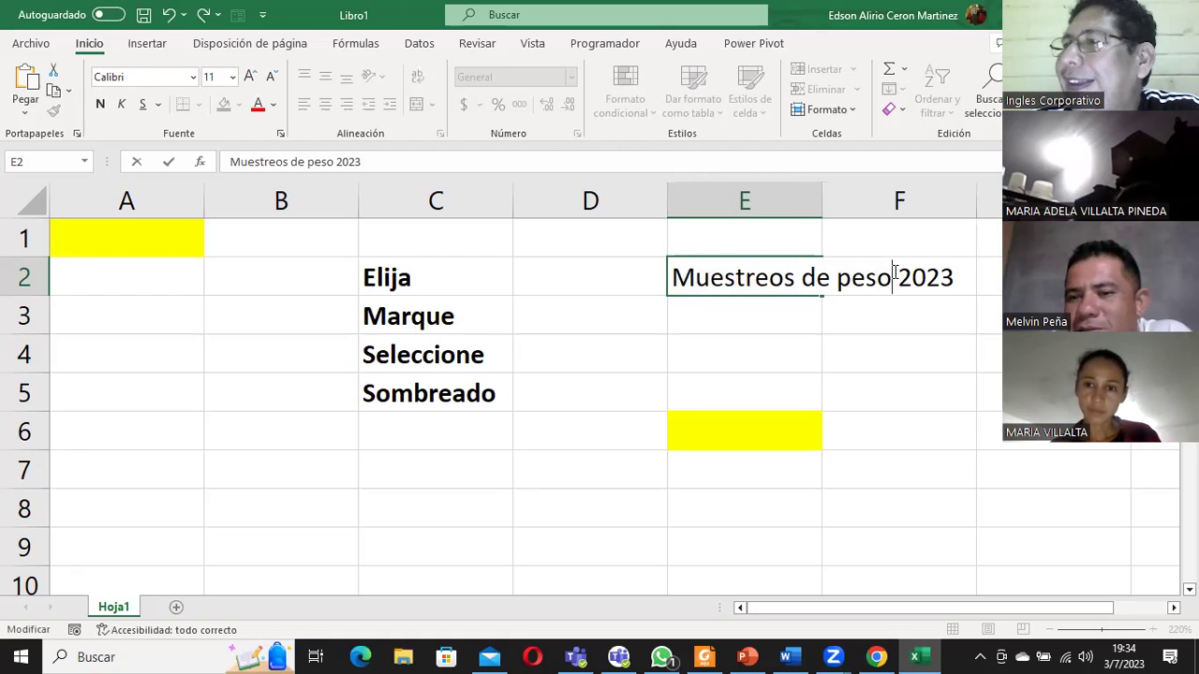
{"action": "left_click_drag", "start_coordinate": [893, 278], "coordinate": [953, 278]}
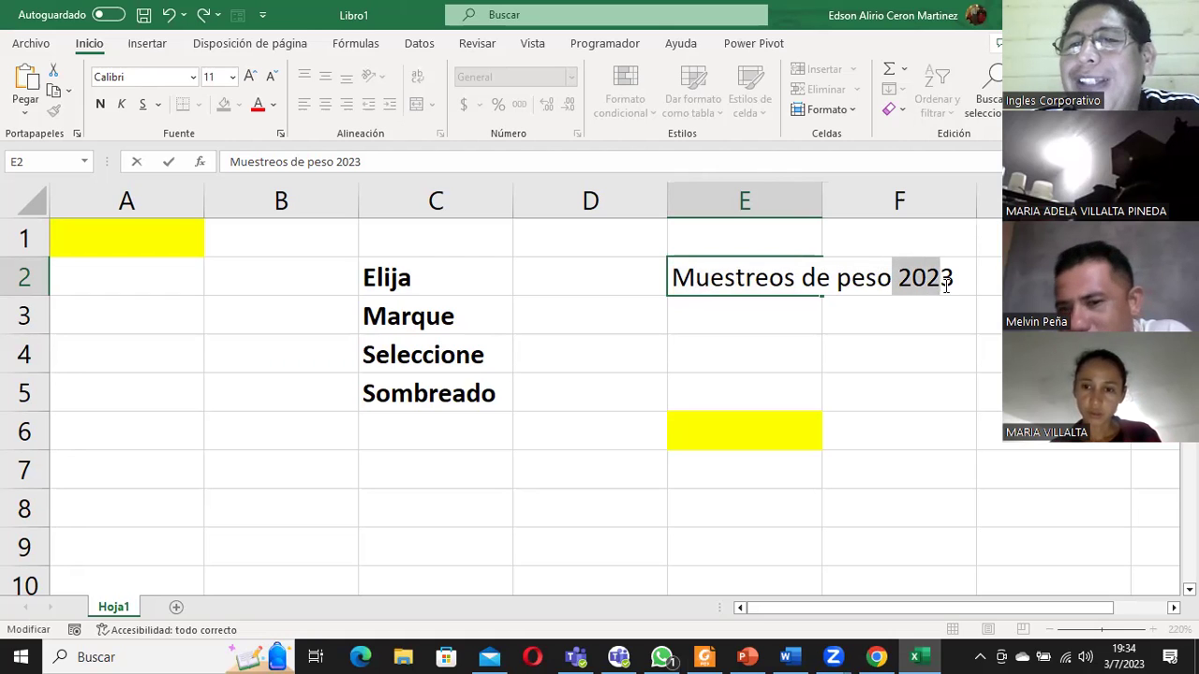
{"action": "left_click", "coordinate": [754, 312]}
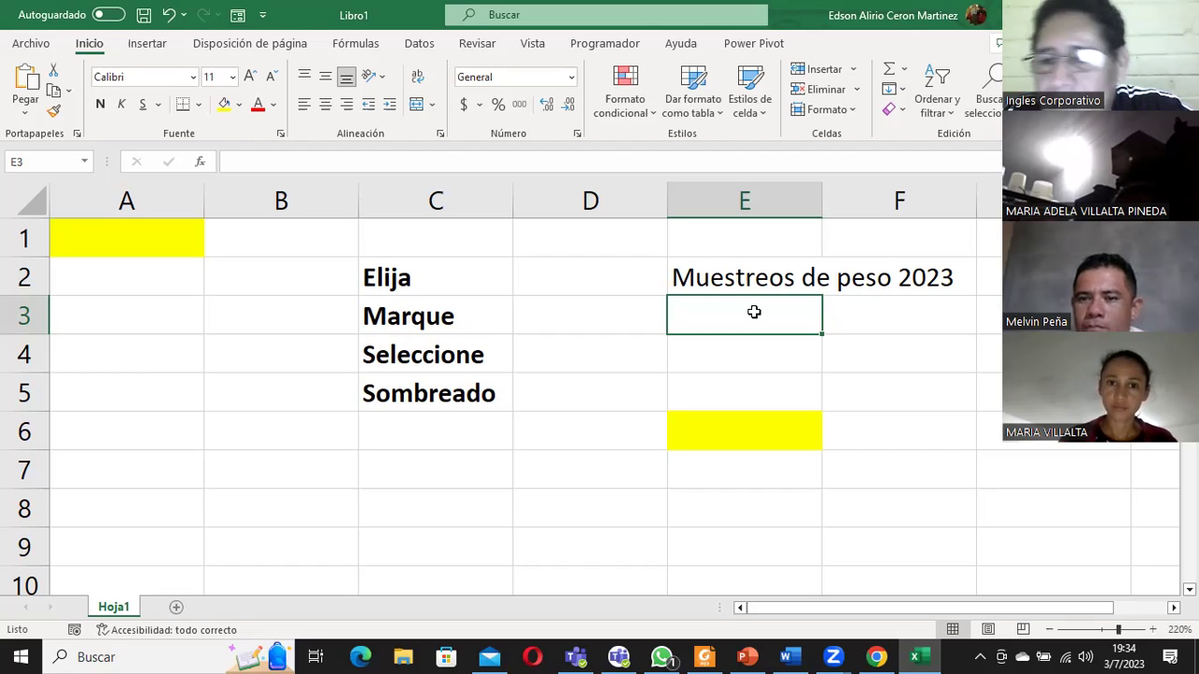
Step: Type the test numbers 26 and 72 in E3, then erase them again
{"action": "type", "text": "26"}
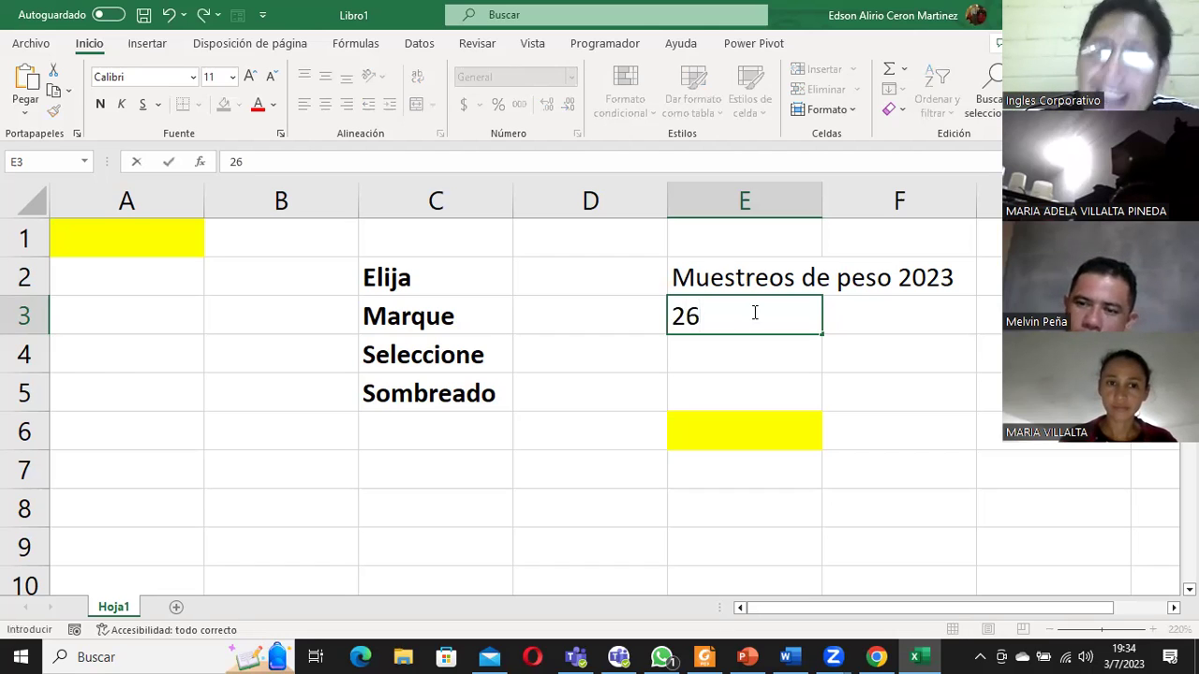
{"action": "key", "text": "BackSpace"}
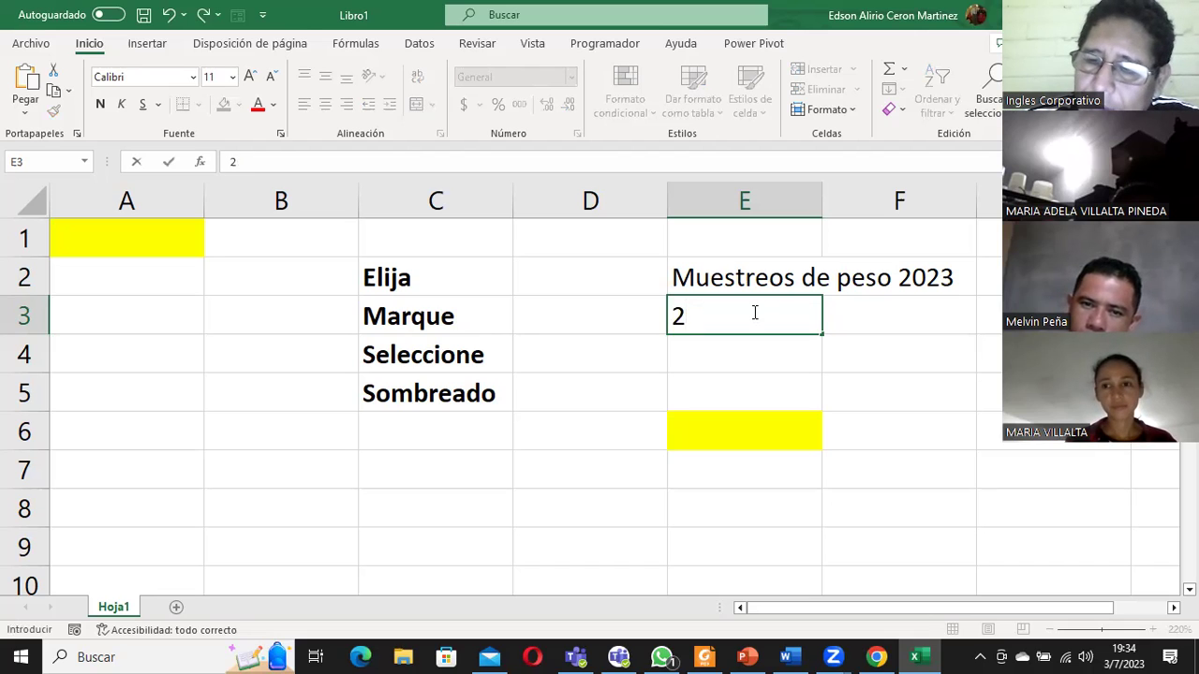
{"action": "type", "text": "72"}
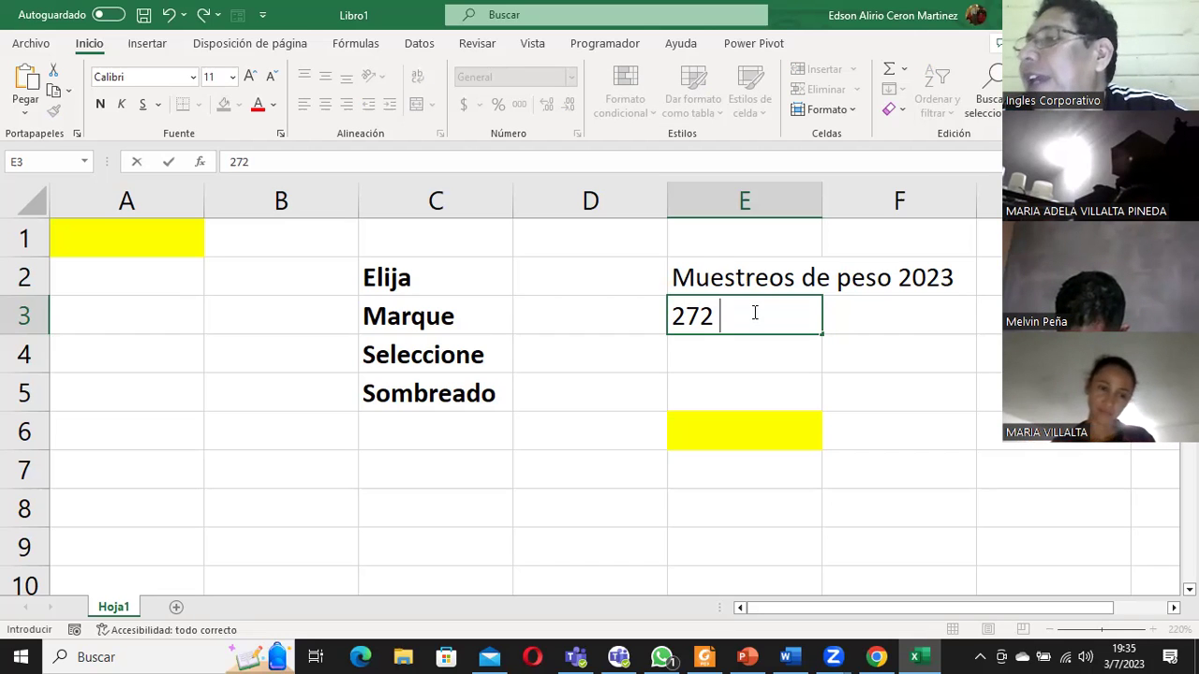
{"action": "key", "text": "BackSpace"}
{"action": "key", "text": "BackSpace"}
{"action": "key", "text": "BackSpace"}
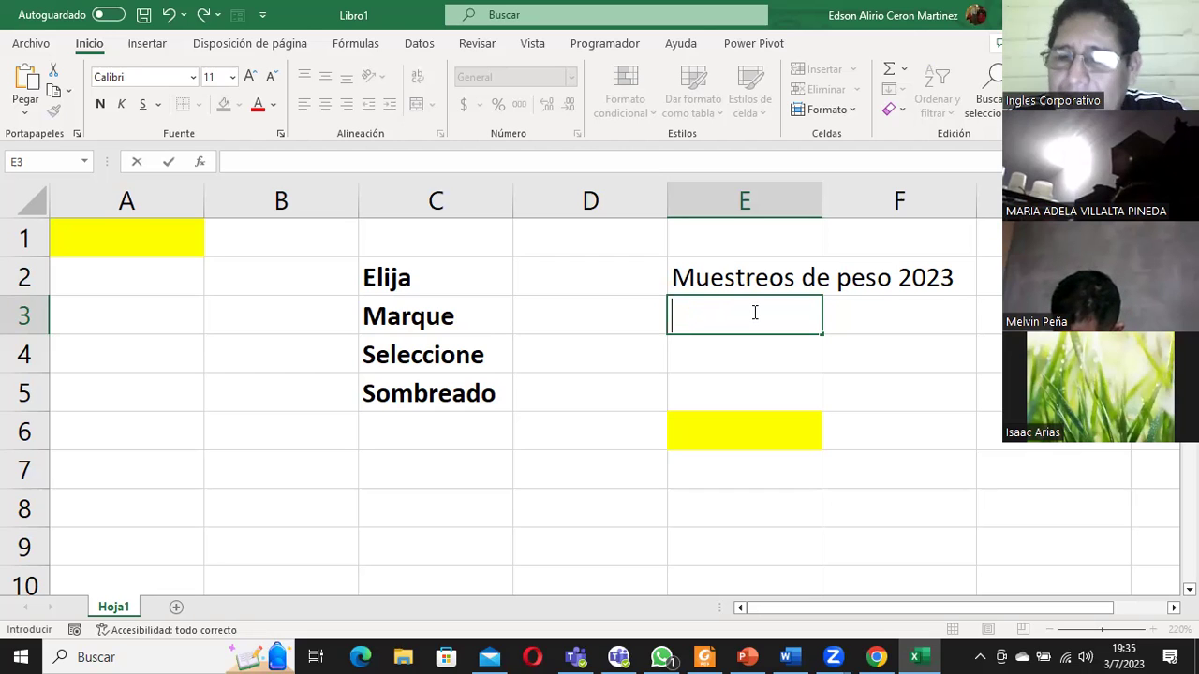
Step: Enter '8 caracteres para el nombre' in E3 and '3 caracteres para la extension' in E4
{"action": "type", "text": "8"}
{"action": "type", "text": "carcaser"}
{"action": "key", "text": "BackSpace"}
{"action": "key", "text": "BackSpace"}
{"action": "key", "text": "BackSpace"}
{"action": "key", "text": "BackSpace"}
{"action": "type", "text": "cteres para el n"}
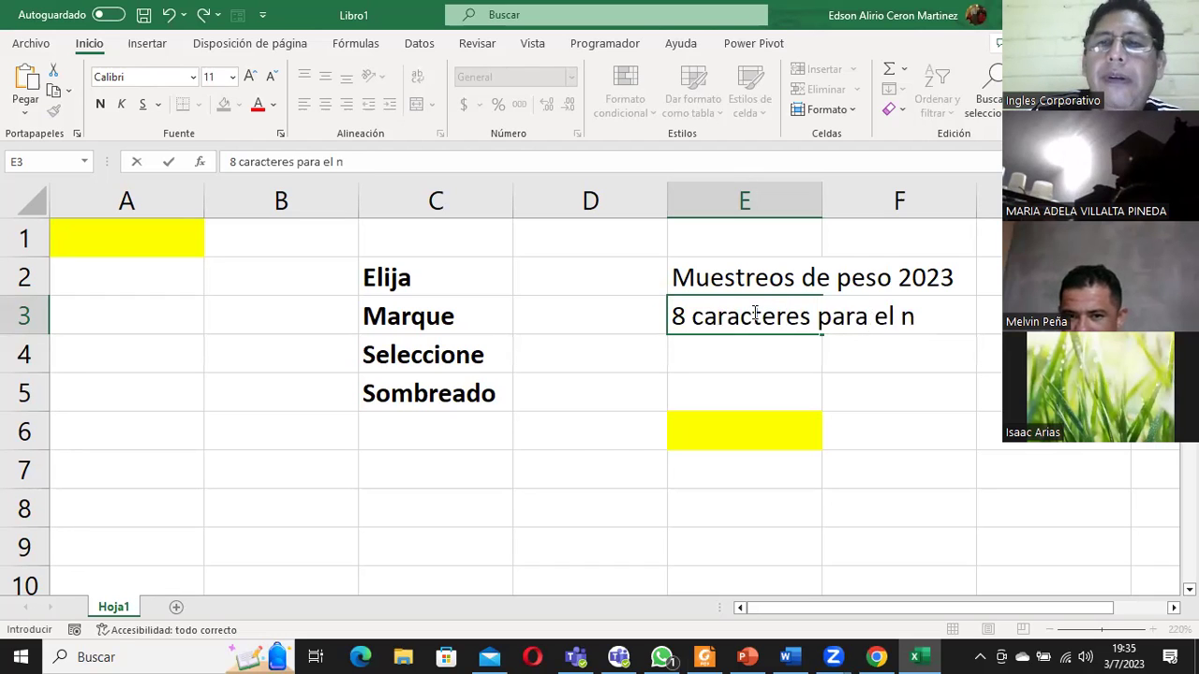
{"action": "type", "text": "ombre"}
{"action": "key", "text": "Return"}
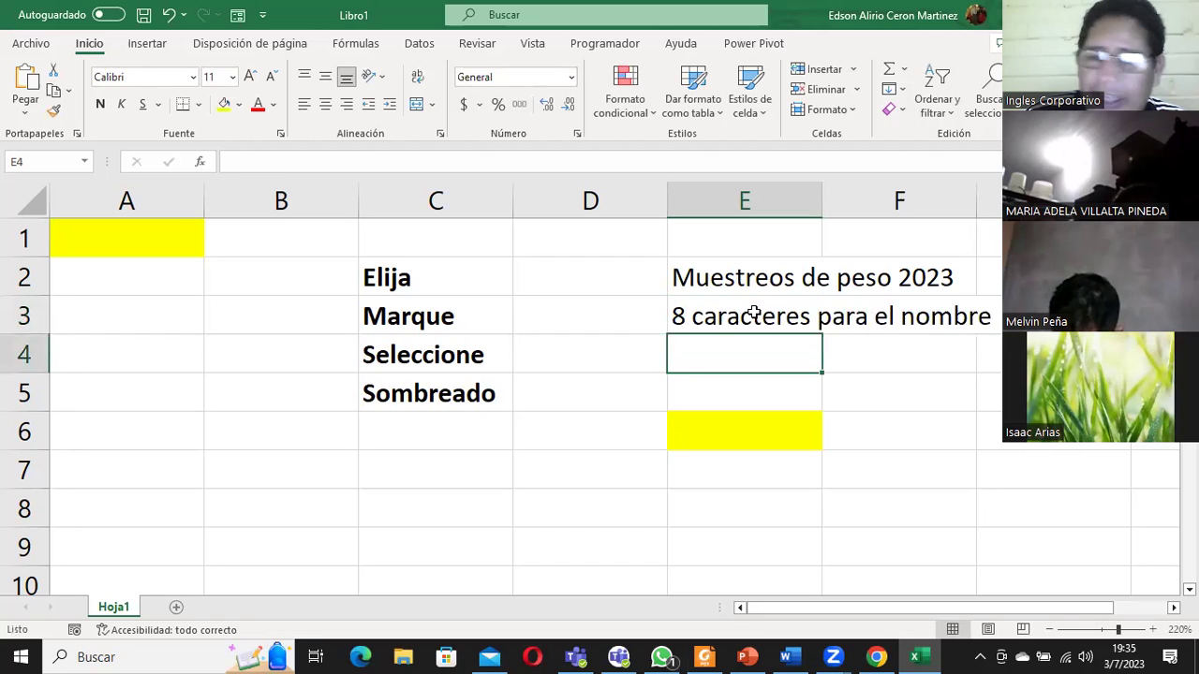
{"action": "type", "text": "3 caracter"}
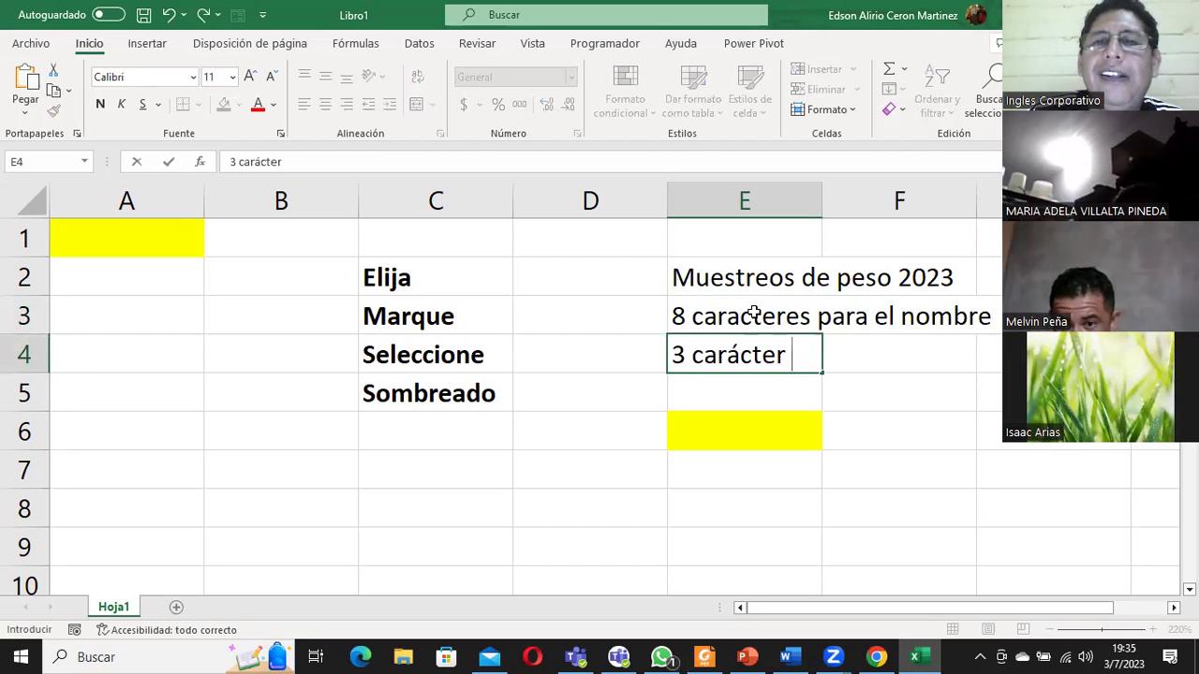
{"action": "type", "text": "es p"}
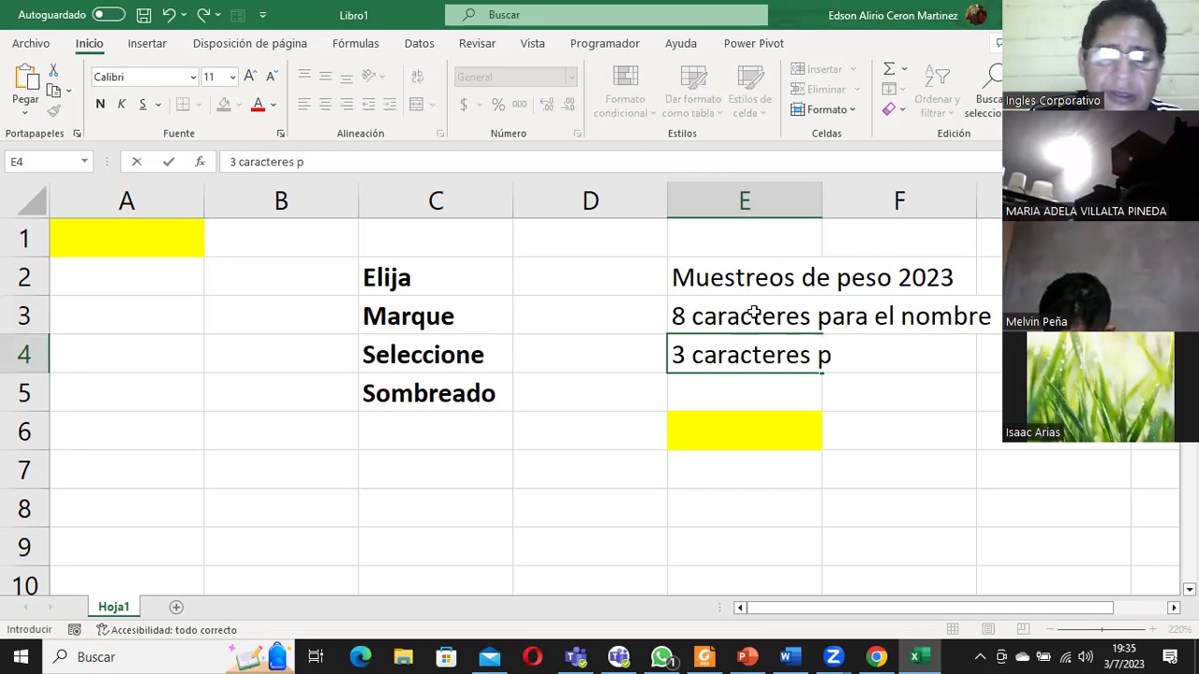
{"action": "type", "text": "ara la extension"}
{"action": "key", "text": "Return"}
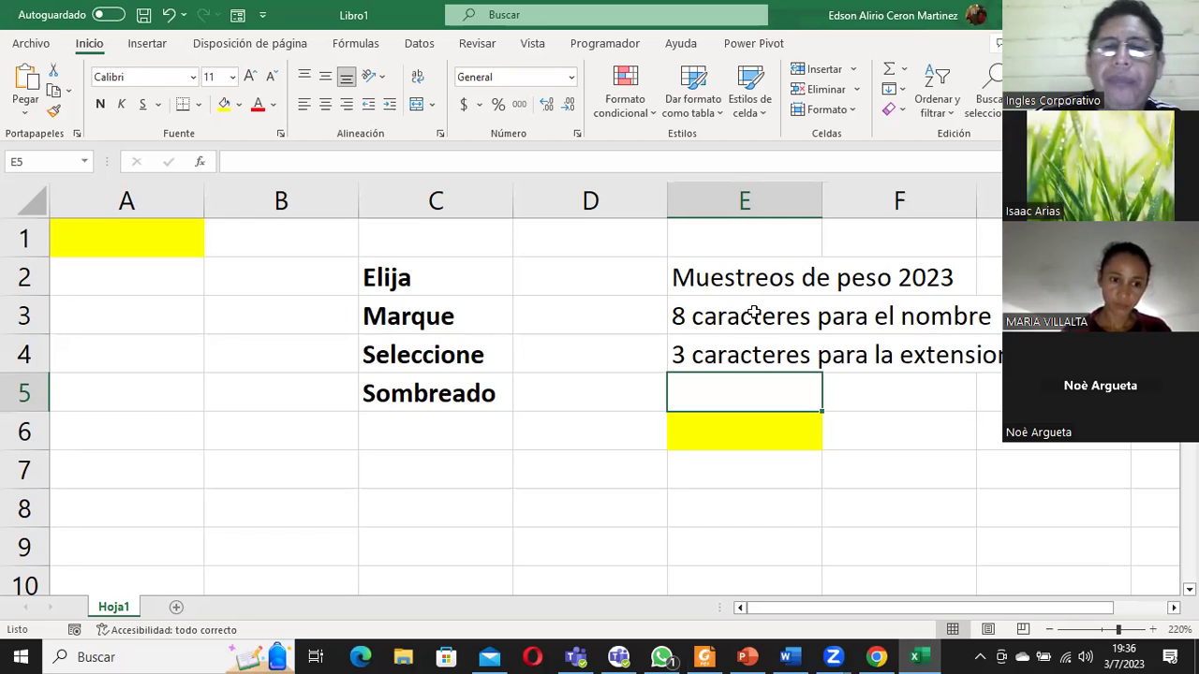
Step: Select cells B3, the Elija cell and B6 in turn
{"action": "left_click", "coordinate": [335, 328]}
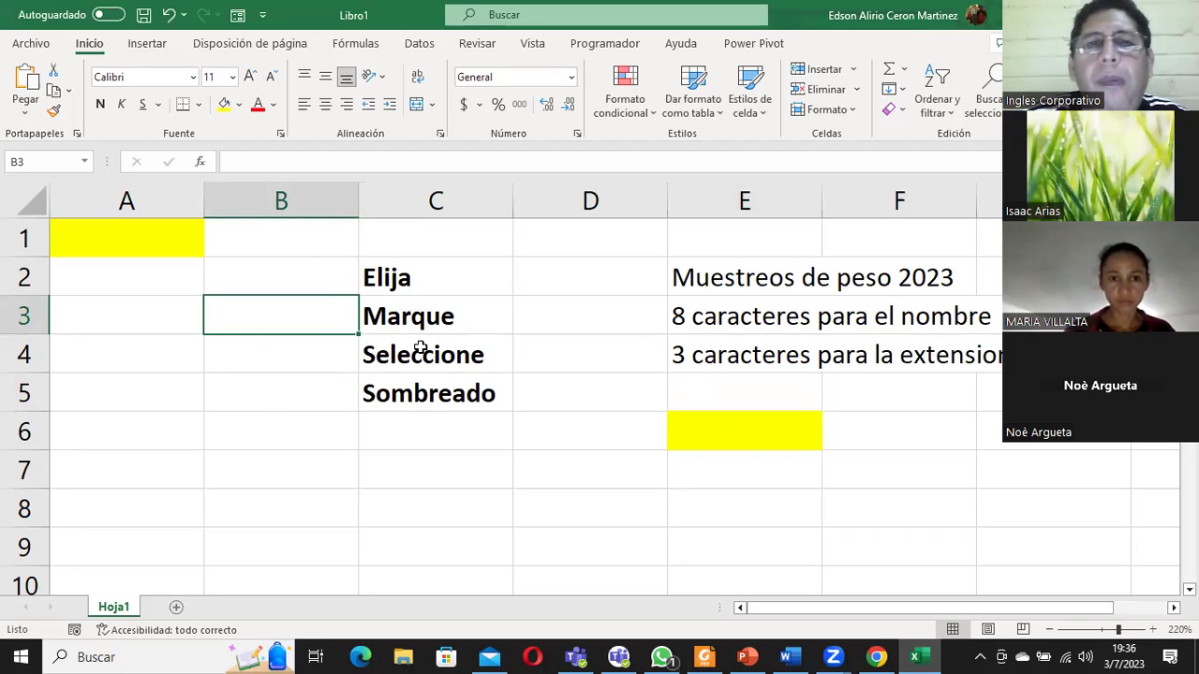
{"action": "left_click", "coordinate": [415, 280]}
{"action": "left_click", "coordinate": [315, 424]}
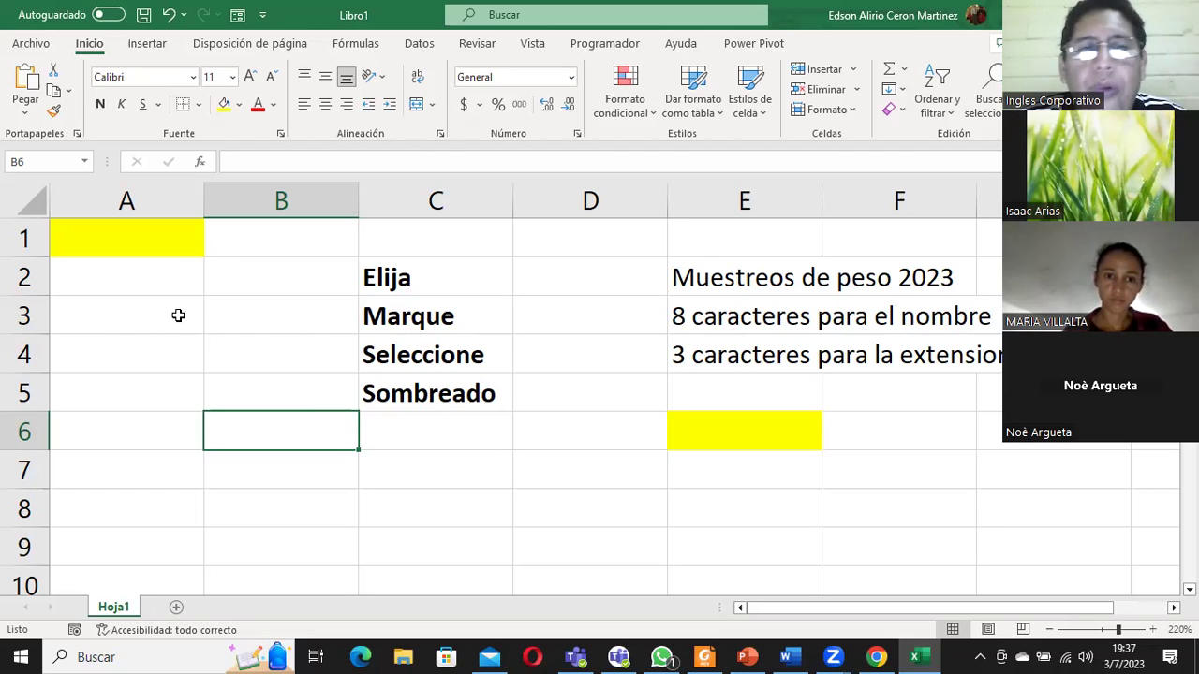
Step: Create a new blank workbook (Libro en blanco) from the Archivo view
{"action": "left_click", "coordinate": [34, 44]}
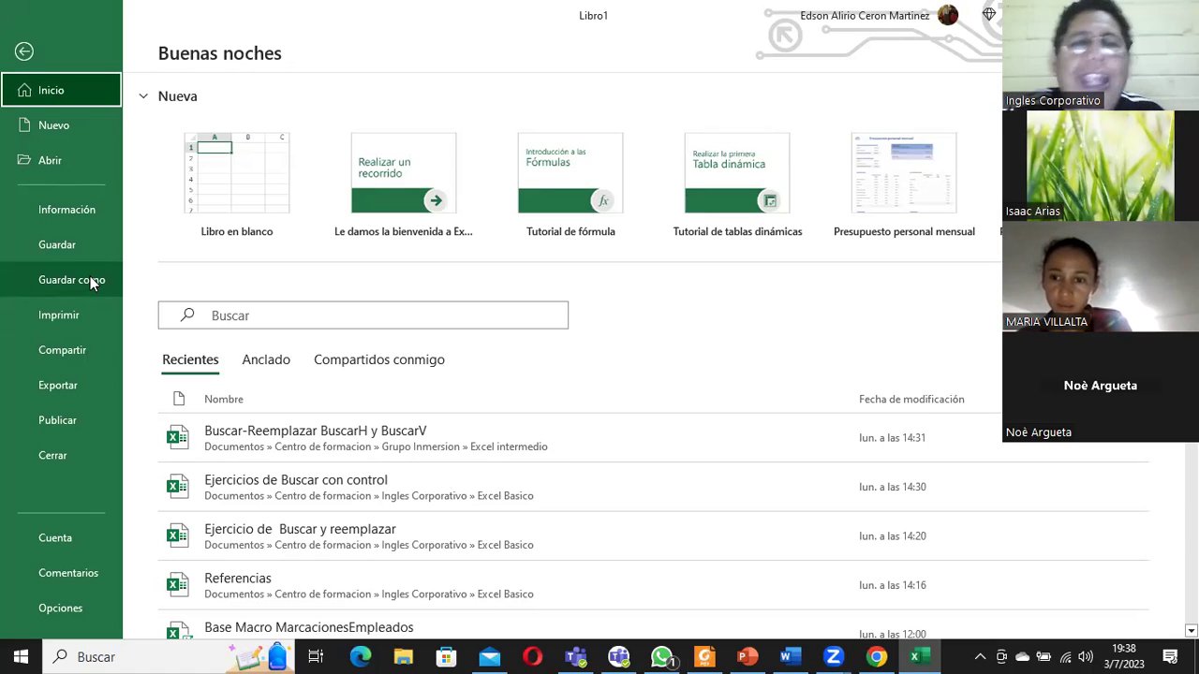
{"action": "left_click", "coordinate": [25, 52]}
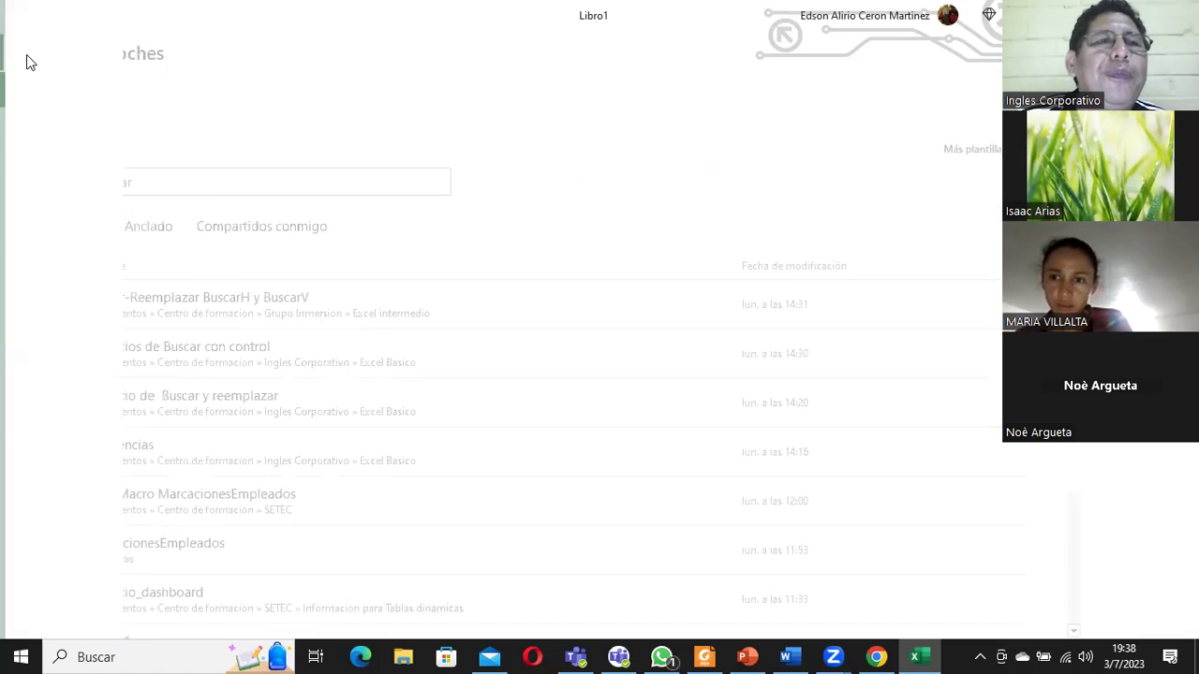
{"action": "left_click", "coordinate": [419, 365]}
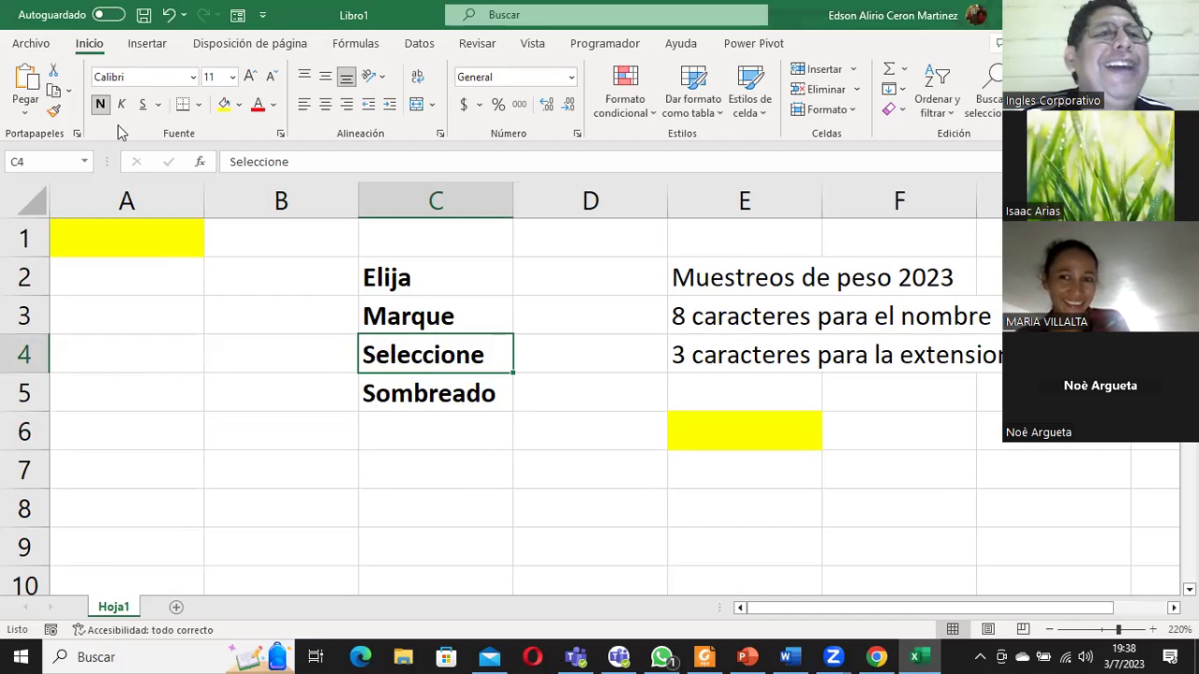
{"action": "left_click", "coordinate": [32, 47]}
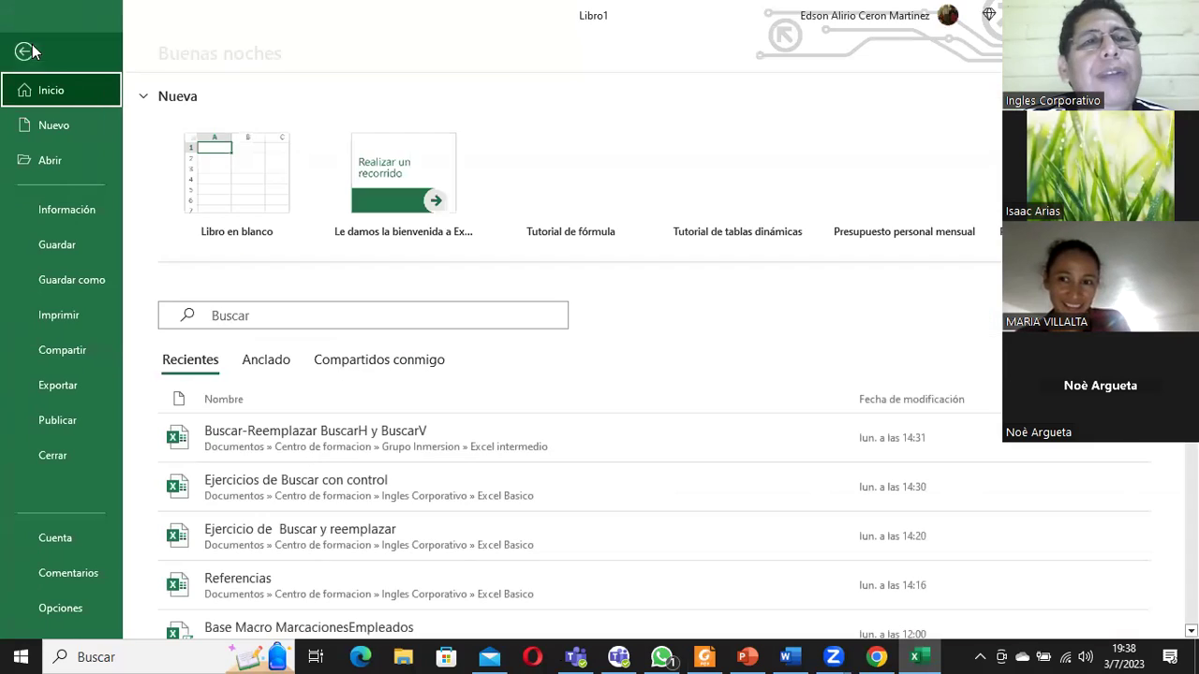
{"action": "left_click", "coordinate": [235, 161]}
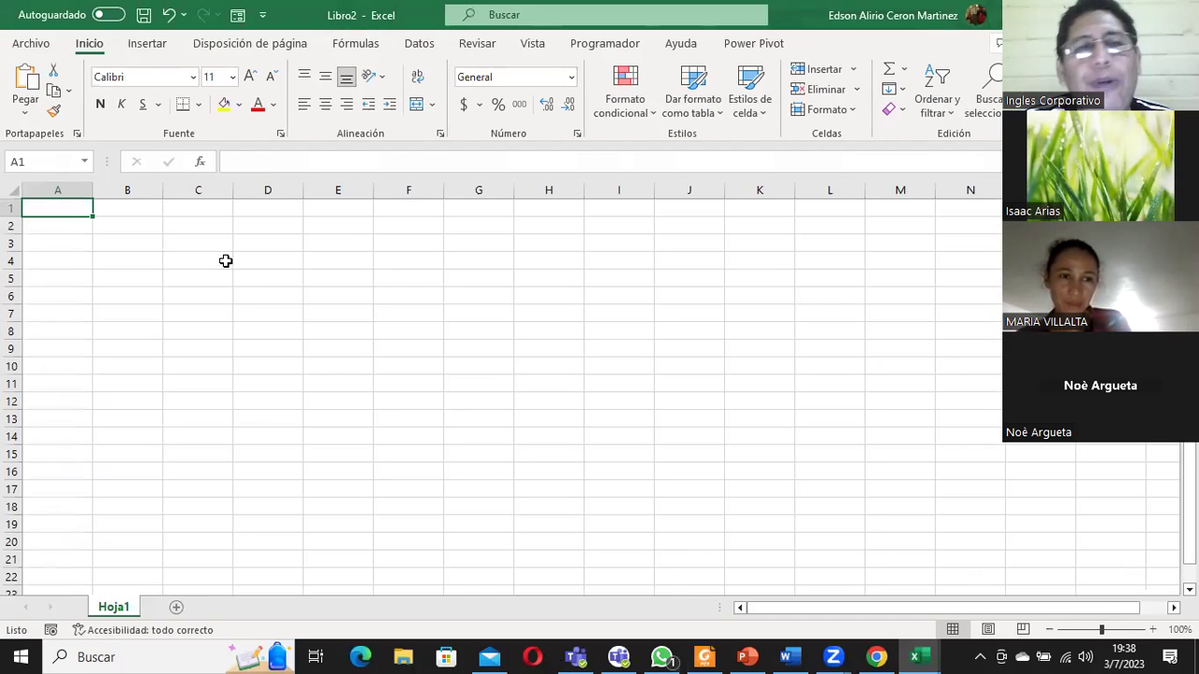
Step: Fill cells C5, G5 and J10 with yellow
{"action": "left_click", "coordinate": [226, 277]}
{"action": "left_click", "coordinate": [224, 104]}
{"action": "key", "text": "Right"}
{"action": "key", "text": "Right"}
{"action": "key", "text": "Right"}
{"action": "key", "text": "Right"}
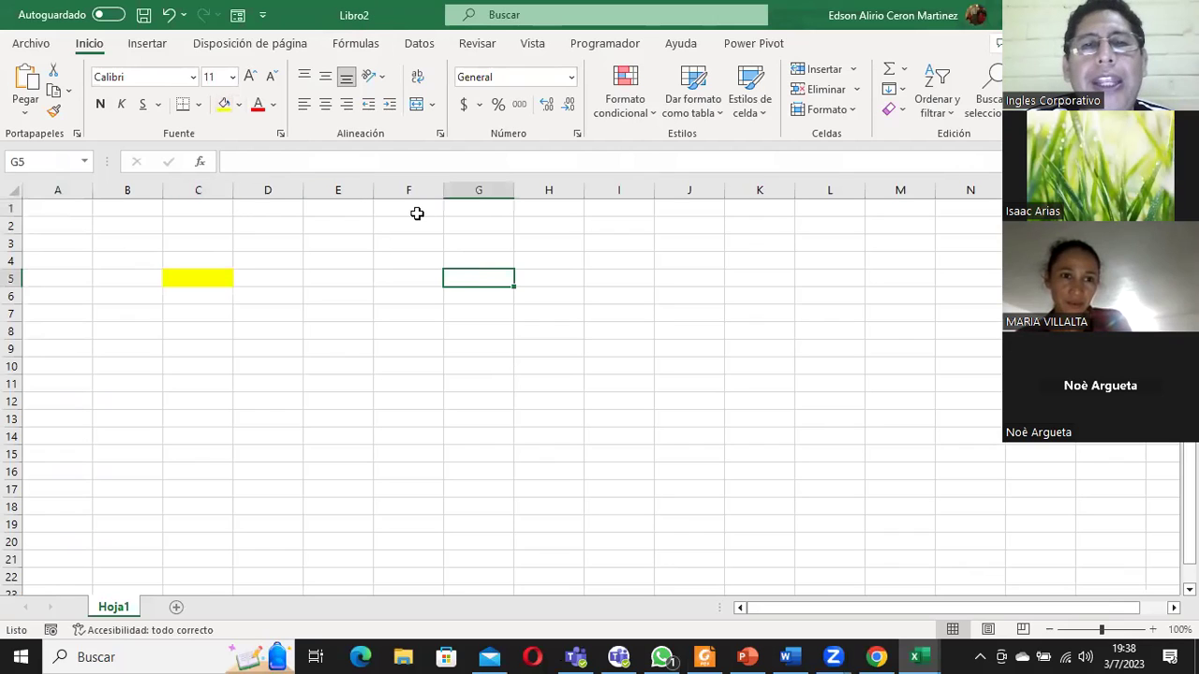
{"action": "left_click", "coordinate": [224, 104]}
{"action": "left_click", "coordinate": [665, 365]}
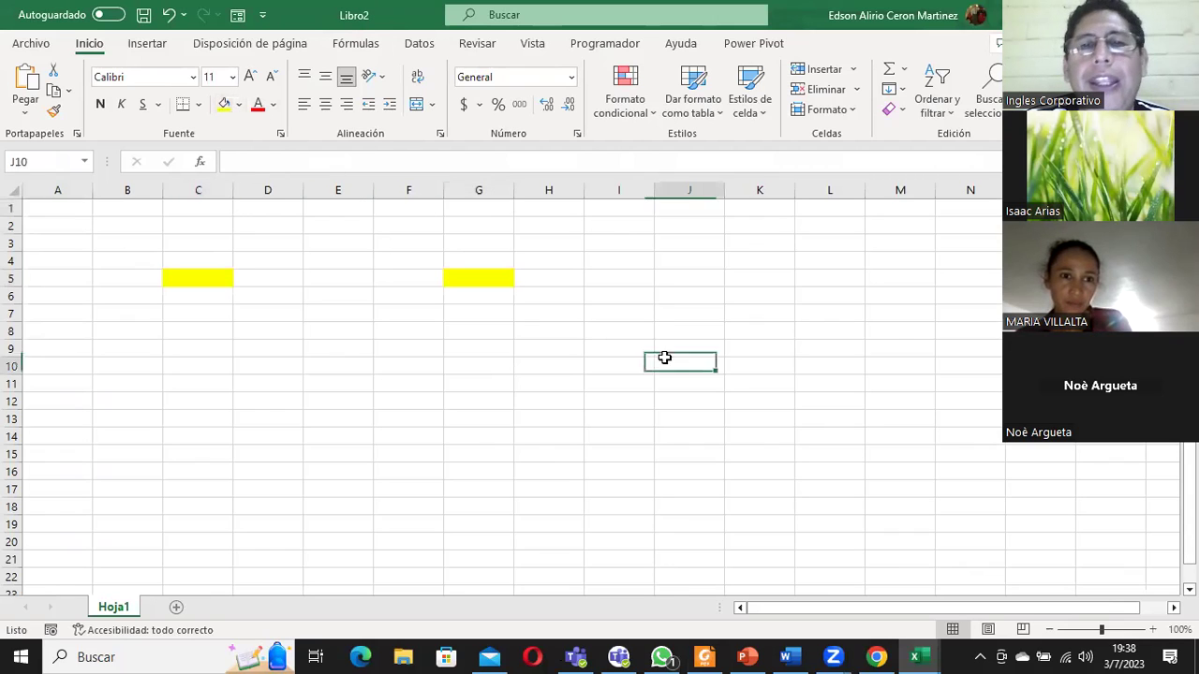
{"action": "left_click", "coordinate": [224, 104]}
Step: List Seleccionar, Elegir, Marcar and Sombrear down cells E4 to E7
{"action": "left_click", "coordinate": [320, 261]}
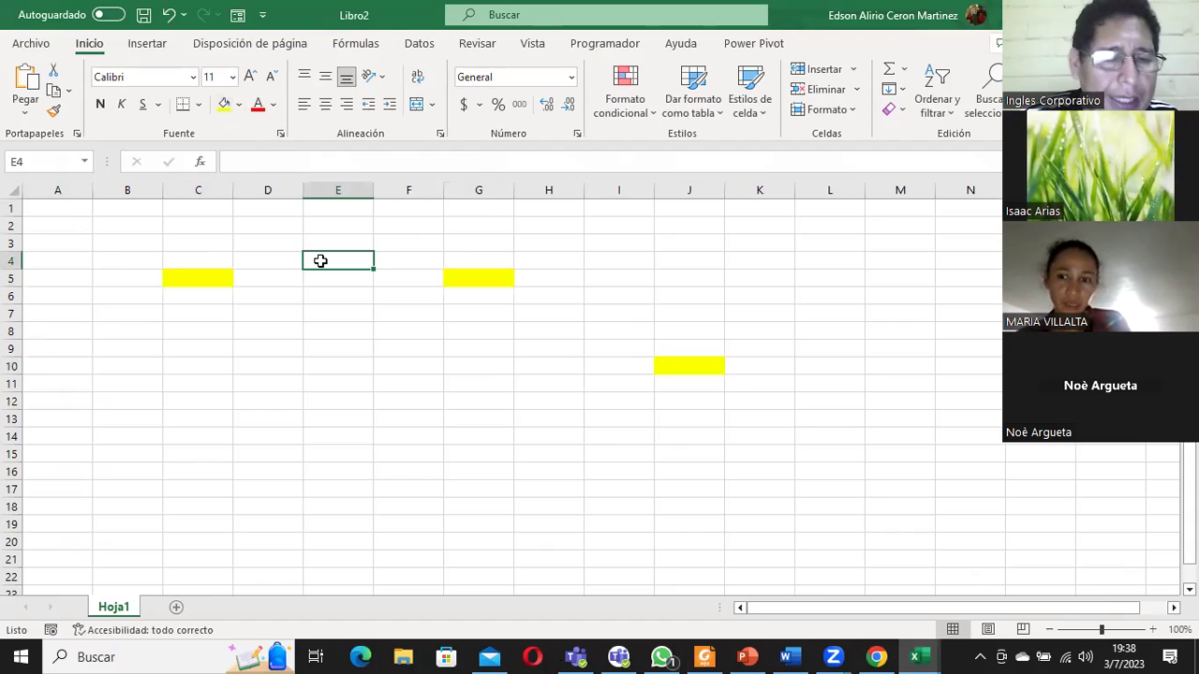
{"action": "type", "text": "SEleccionar"}
{"action": "key", "text": "Return"}
{"action": "type", "text": "Elegir"}
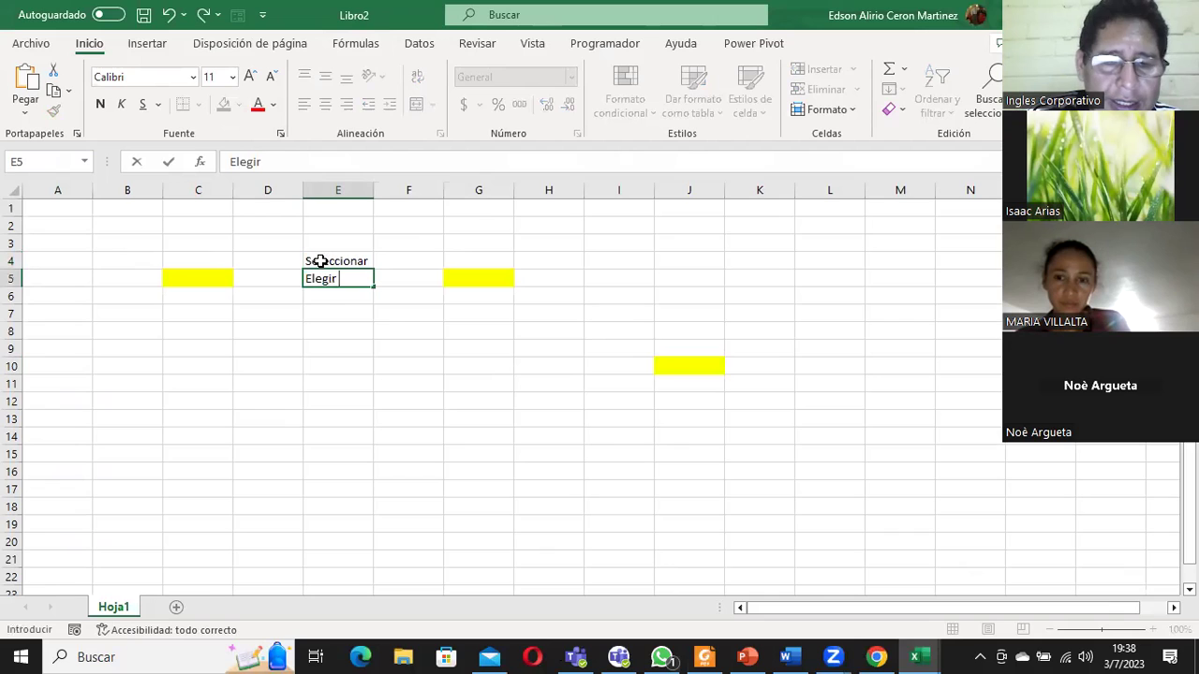
{"action": "key", "text": "Return"}
{"action": "type", "text": "Marca"}
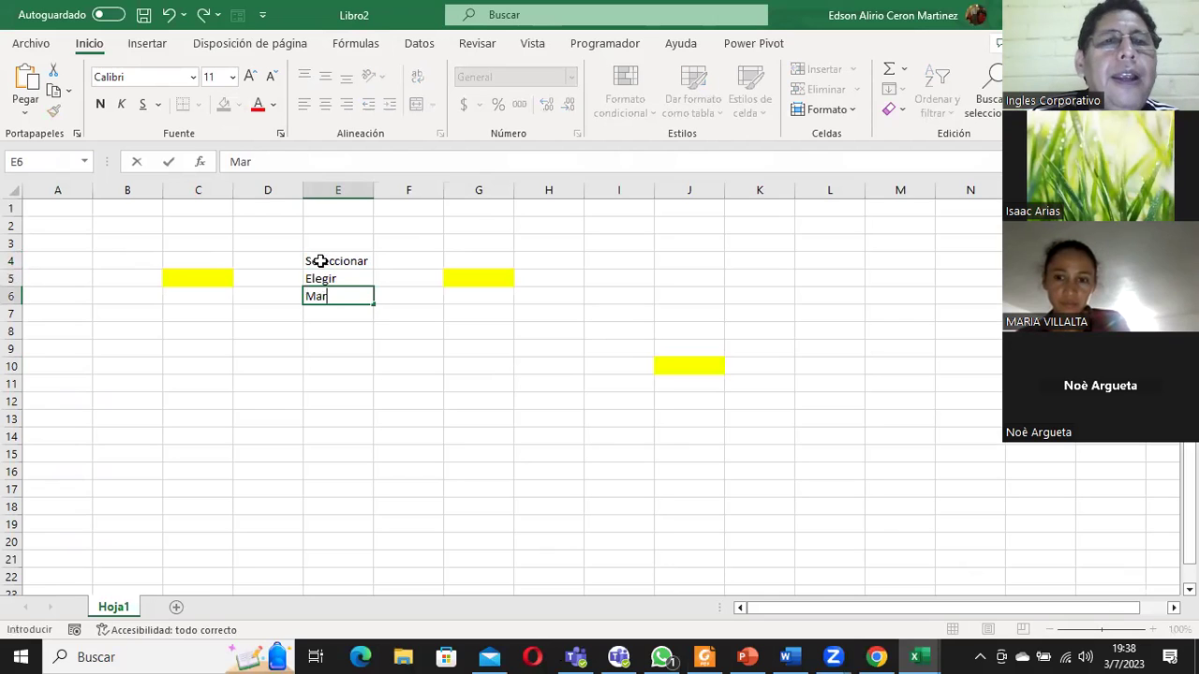
{"action": "type", "text": "r"}
{"action": "key", "text": "Return"}
{"action": "type", "text": "So,m"}
{"action": "key", "text": "BackSpace"}
{"action": "key", "text": "BackSpace"}
{"action": "key", "text": "BackSpace"}
{"action": "key", "text": "BackSpace"}
{"action": "key", "text": "BackSpace"}
{"action": "type", "text": "mbee"}
{"action": "key", "text": "BackSpace"}
{"action": "type", "text": "rear"}
{"action": "key", "text": "Return"}
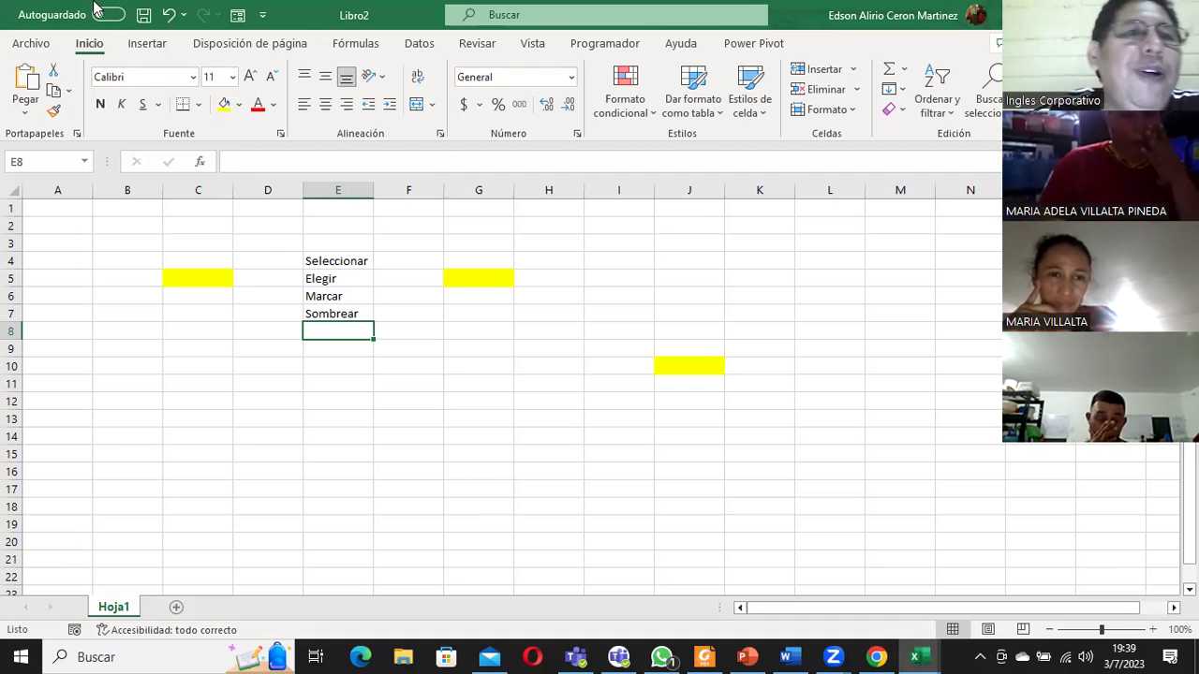
Step: Go to Archivo > Guardar como for the Libro2 workbook
{"action": "left_click", "coordinate": [31, 43]}
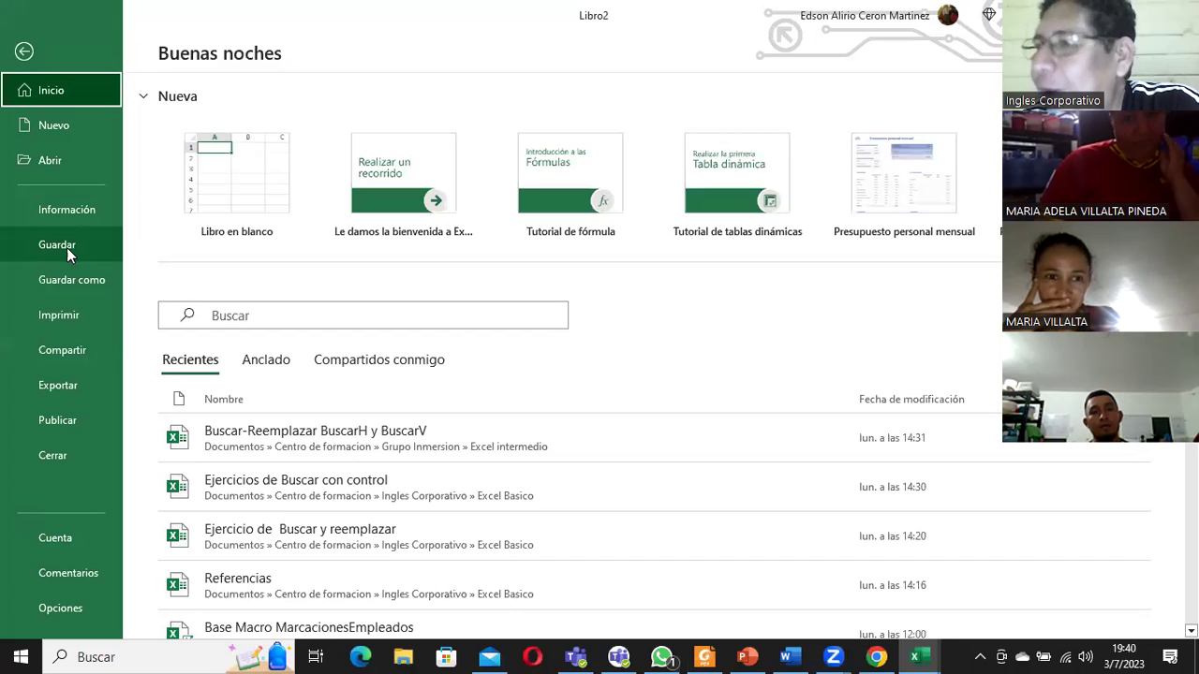
{"action": "left_click", "coordinate": [66, 247]}
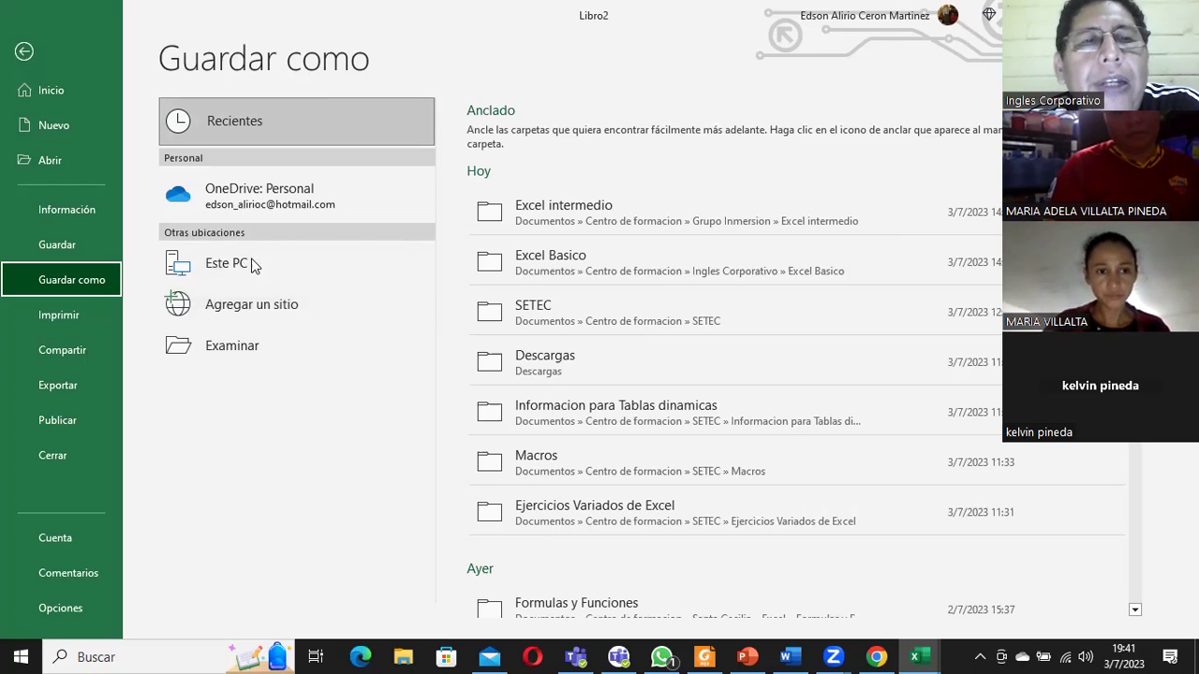
Step: Browse to the Documentos folder in Guardar como and open the Tipo file-format list
{"action": "left_click", "coordinate": [243, 351]}
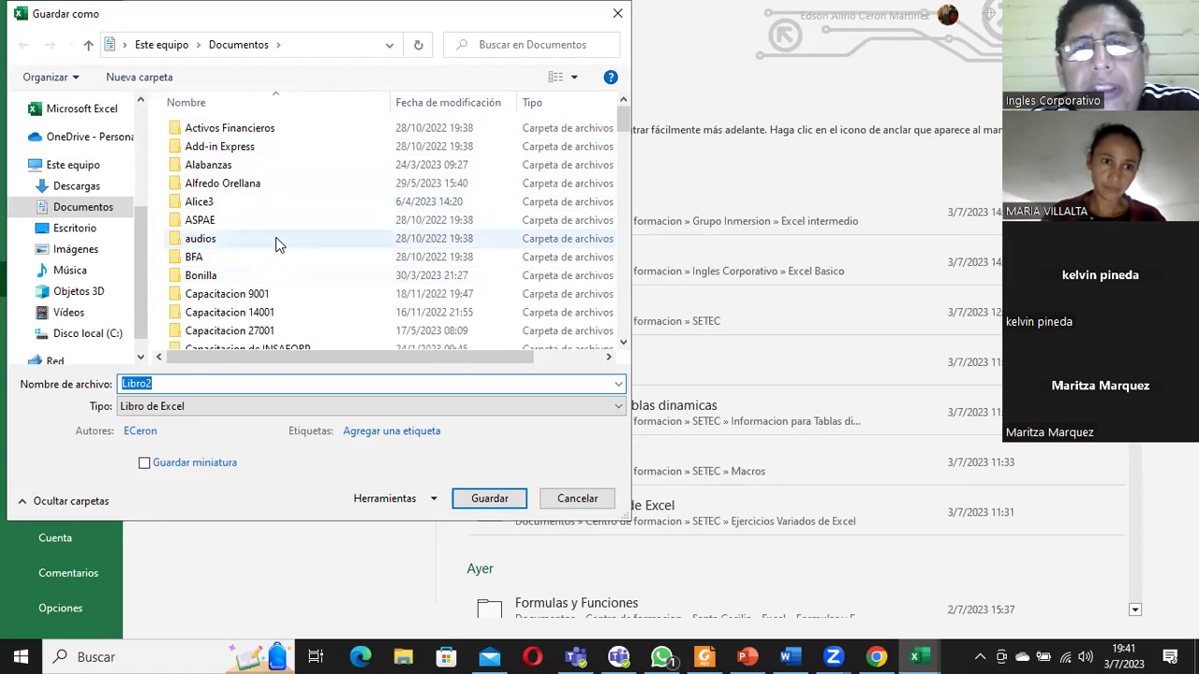
{"action": "mouse_move", "coordinate": [200, 239]}
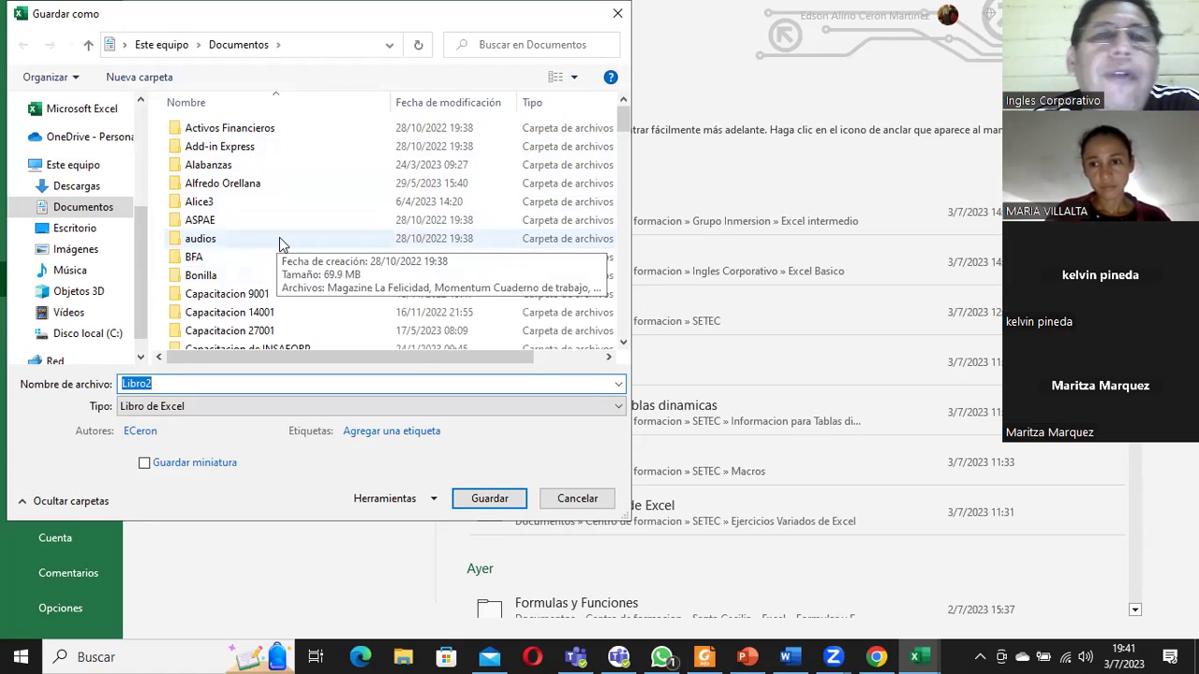
{"action": "left_click_drag", "start_coordinate": [623, 120], "coordinate": [619, 337]}
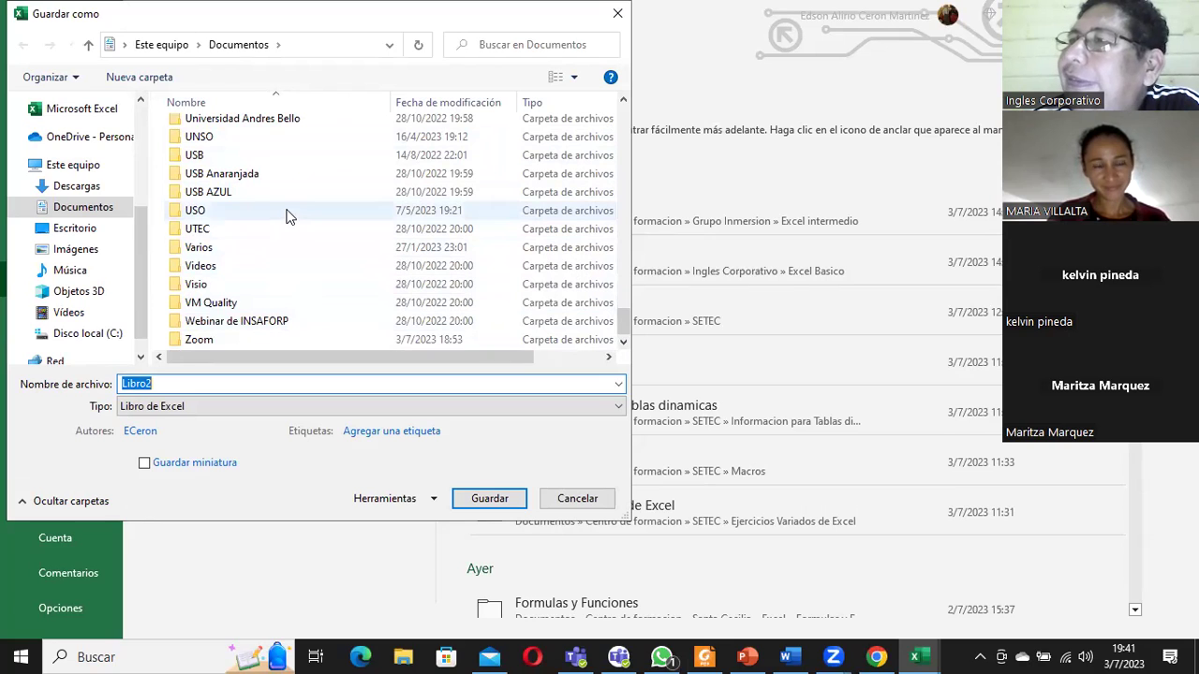
{"action": "scroll", "coordinate": [286, 216], "scroll_direction": "up", "scroll_amount": 1}
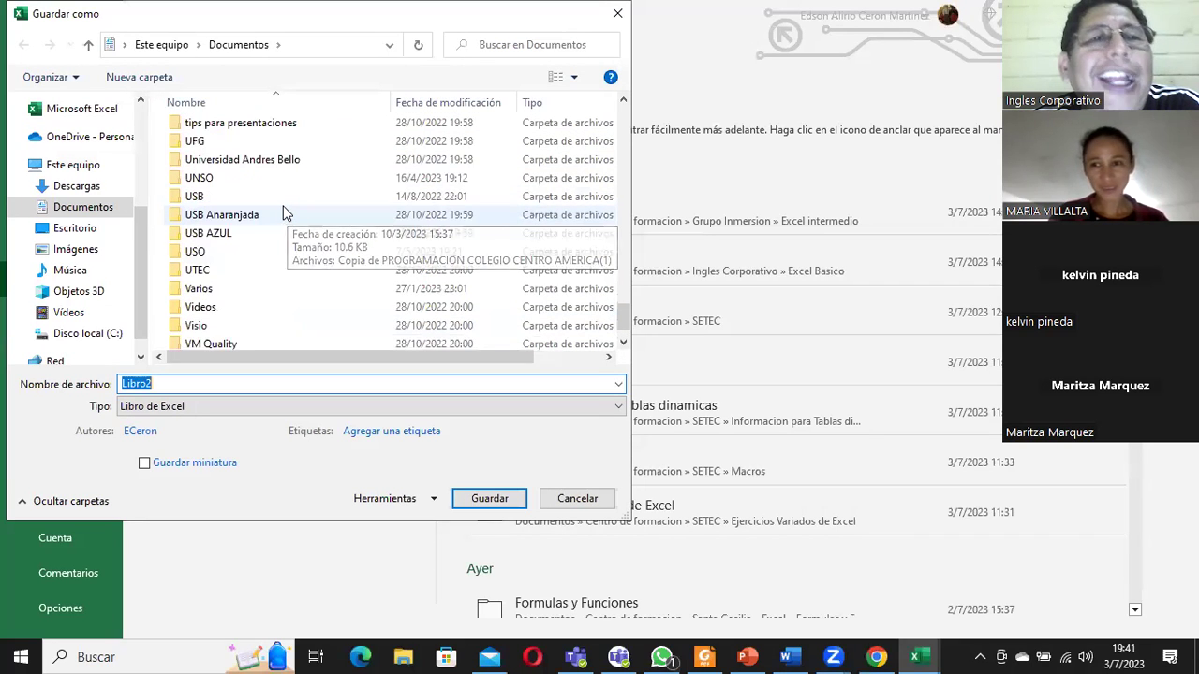
{"action": "scroll", "coordinate": [284, 211], "scroll_direction": "up", "scroll_amount": 2}
{"action": "scroll", "coordinate": [282, 208], "scroll_direction": "up", "scroll_amount": 1}
{"action": "scroll", "coordinate": [283, 206], "scroll_direction": "up", "scroll_amount": 1}
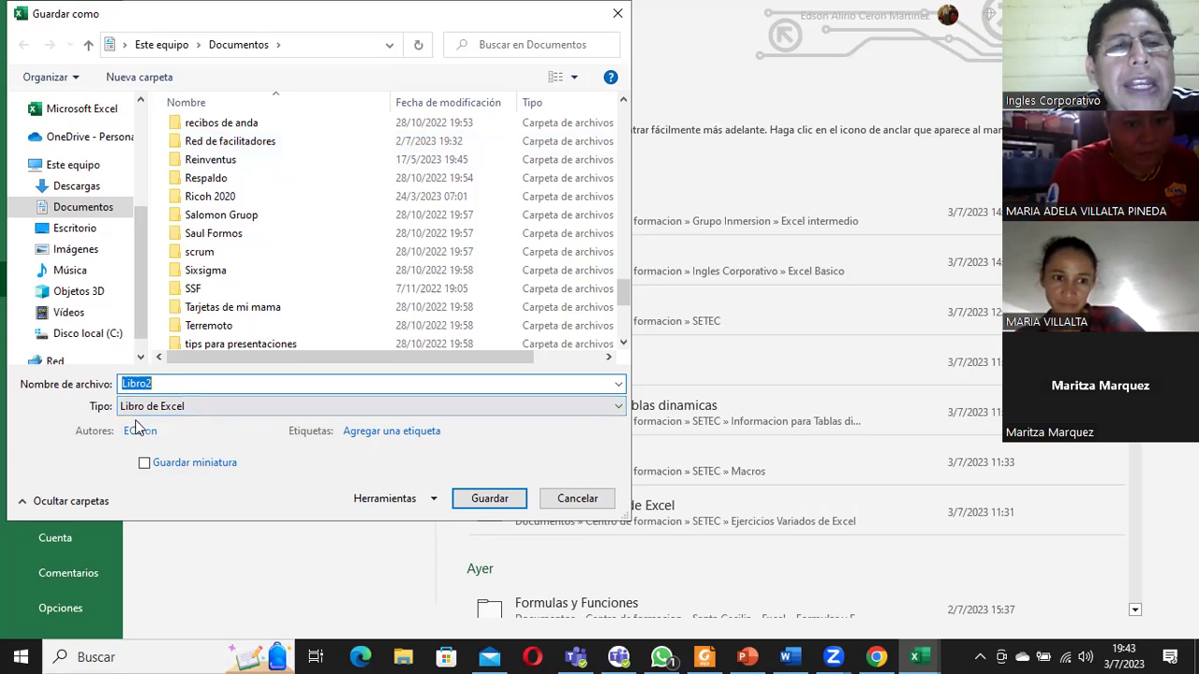
{"action": "left_click", "coordinate": [229, 410]}
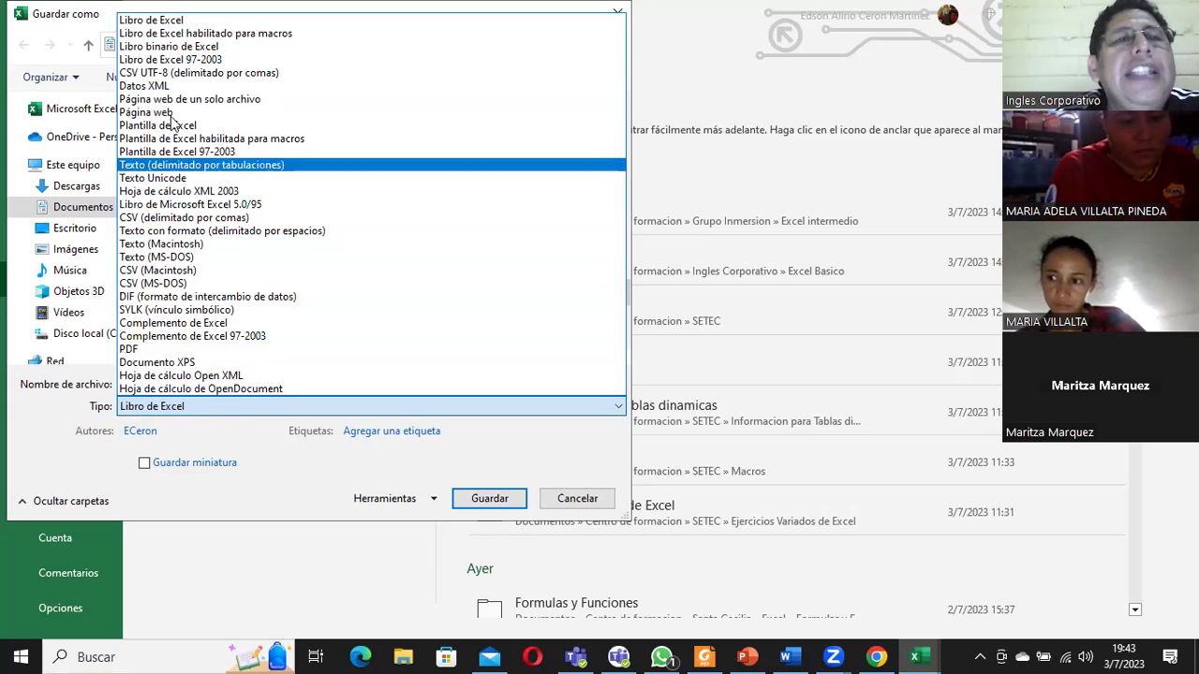
Step: Keep the Libro de Excel type and select the file name Libro2 for renaming
{"action": "left_click", "coordinate": [154, 21]}
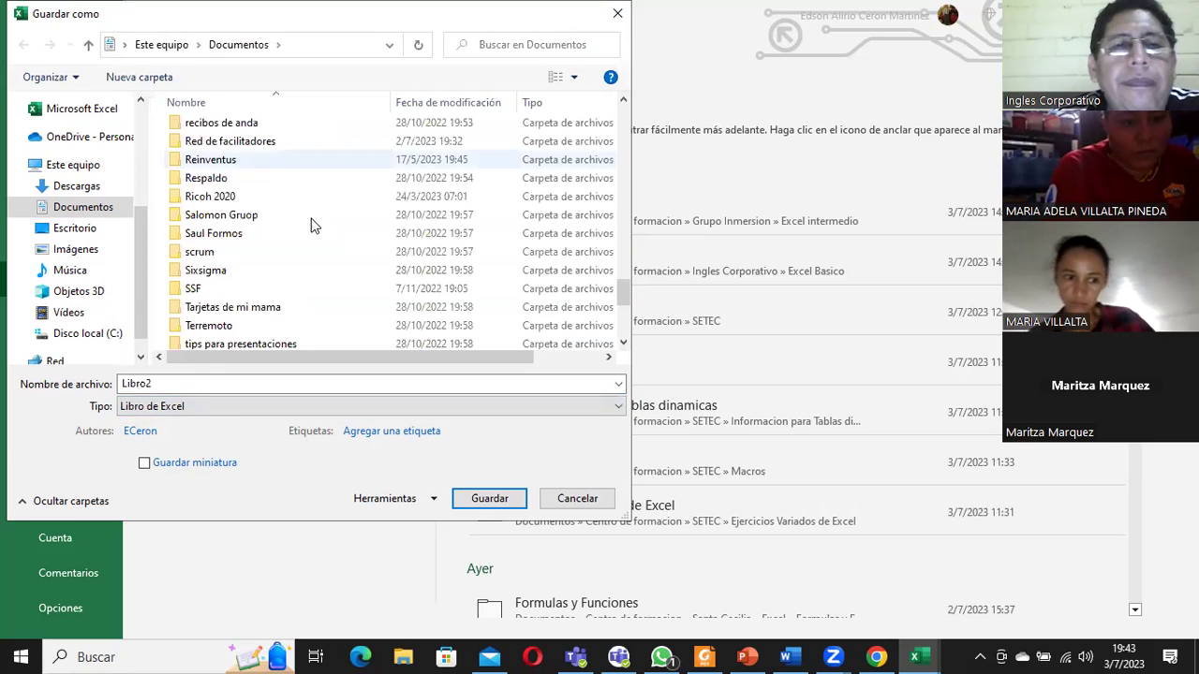
{"action": "left_click", "coordinate": [160, 382]}
{"action": "double_click", "coordinate": [179, 382]}
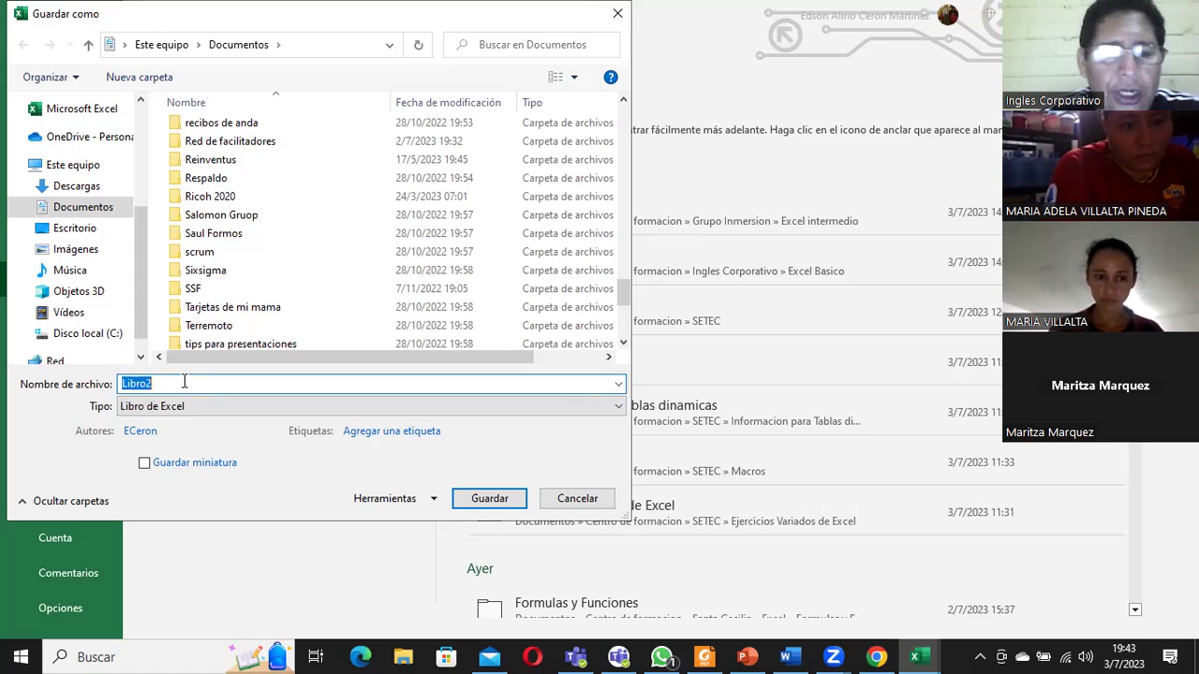
Step: Type a practice file name, correct its typos, then erase it until the name box is blank
{"action": "type", "text": "bie"}
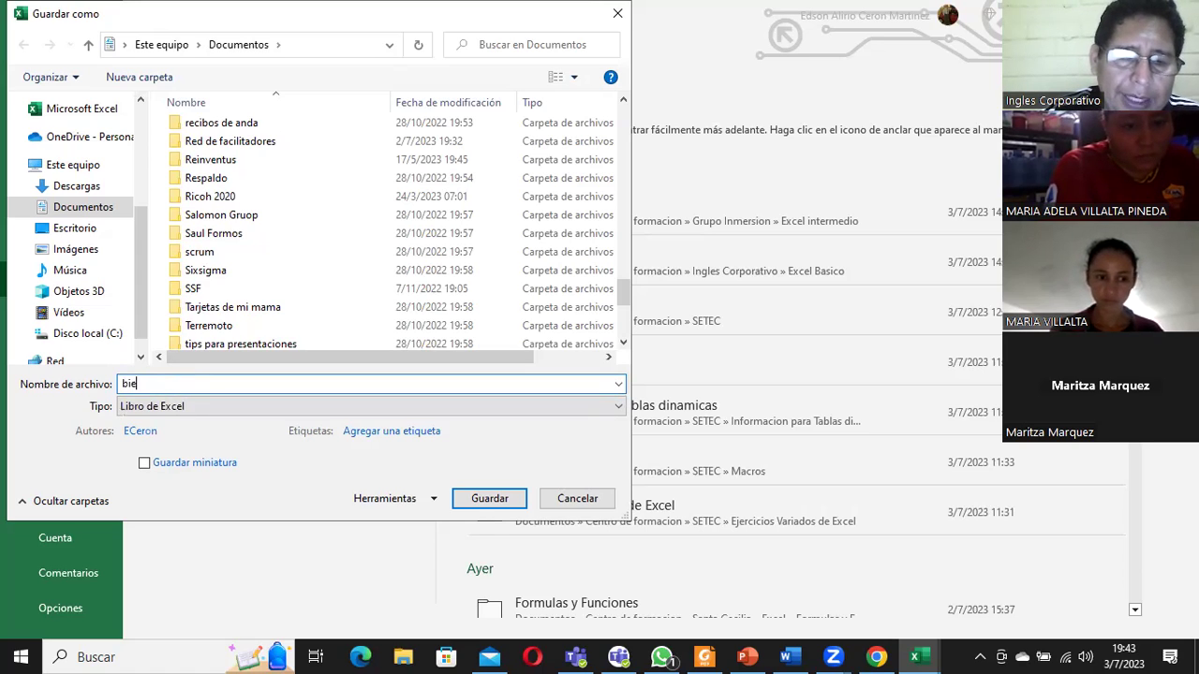
{"action": "type", "text": "nvend"}
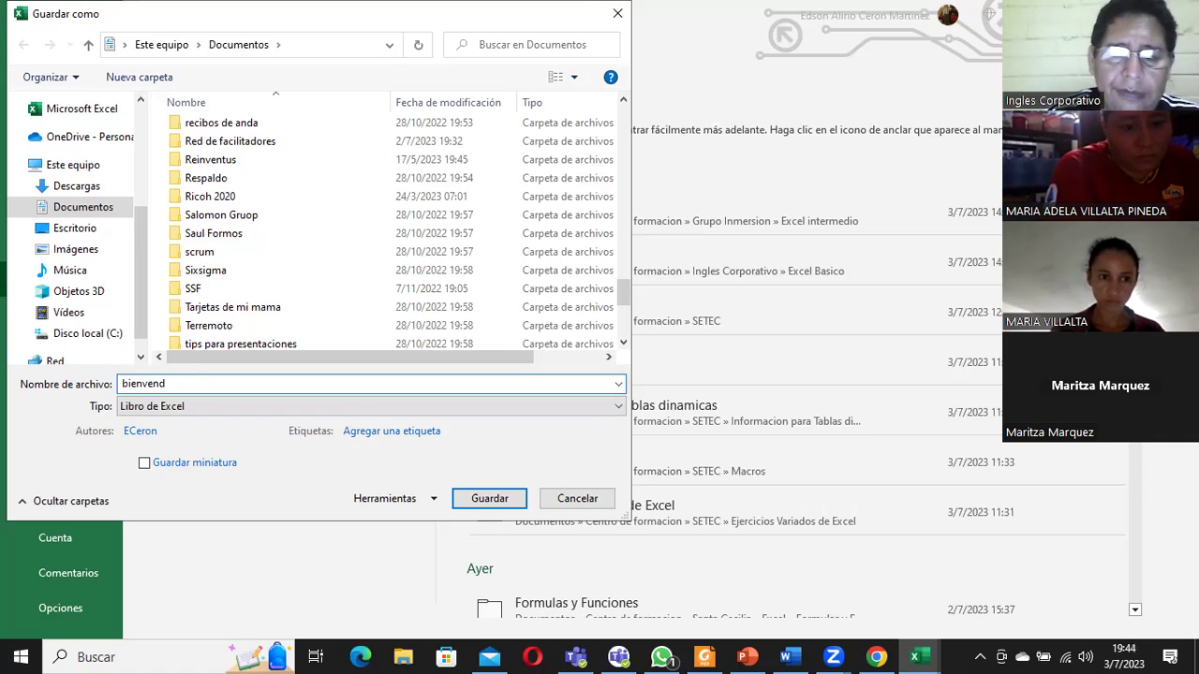
{"action": "type", "text": "inos ai"}
{"action": "key", "text": "BackSpace"}
{"action": "type", "text": "mmi"}
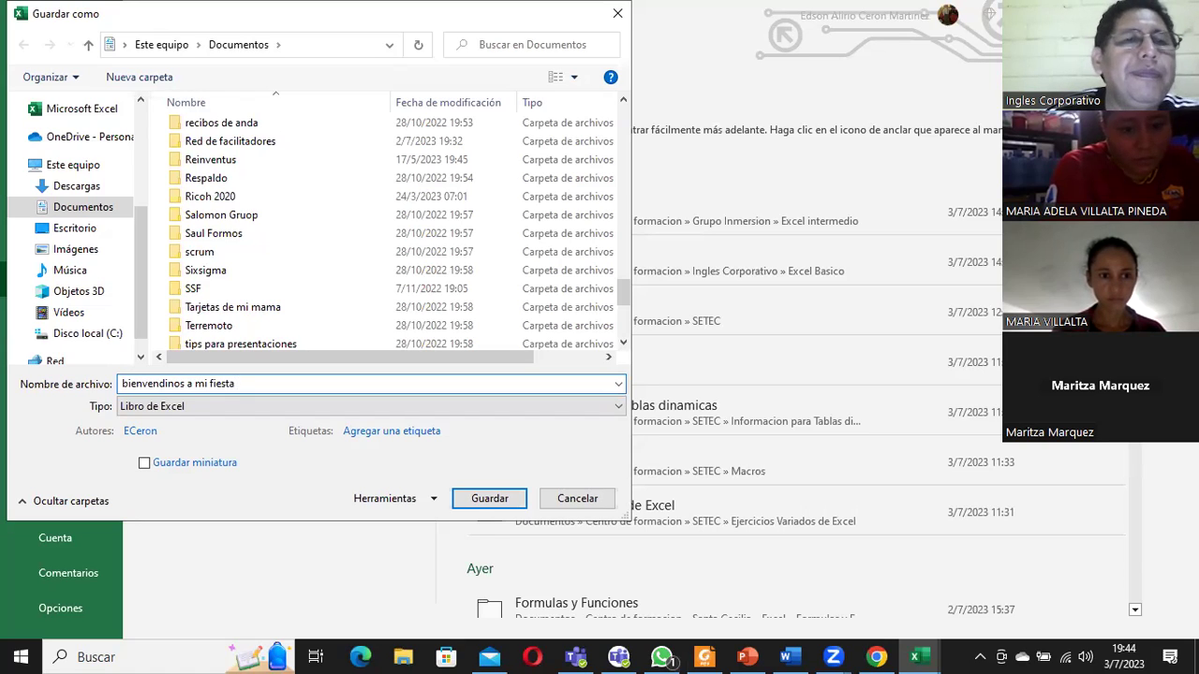
{"action": "key", "text": "BackSpace"}
{"action": "key", "text": "BackSpace"}
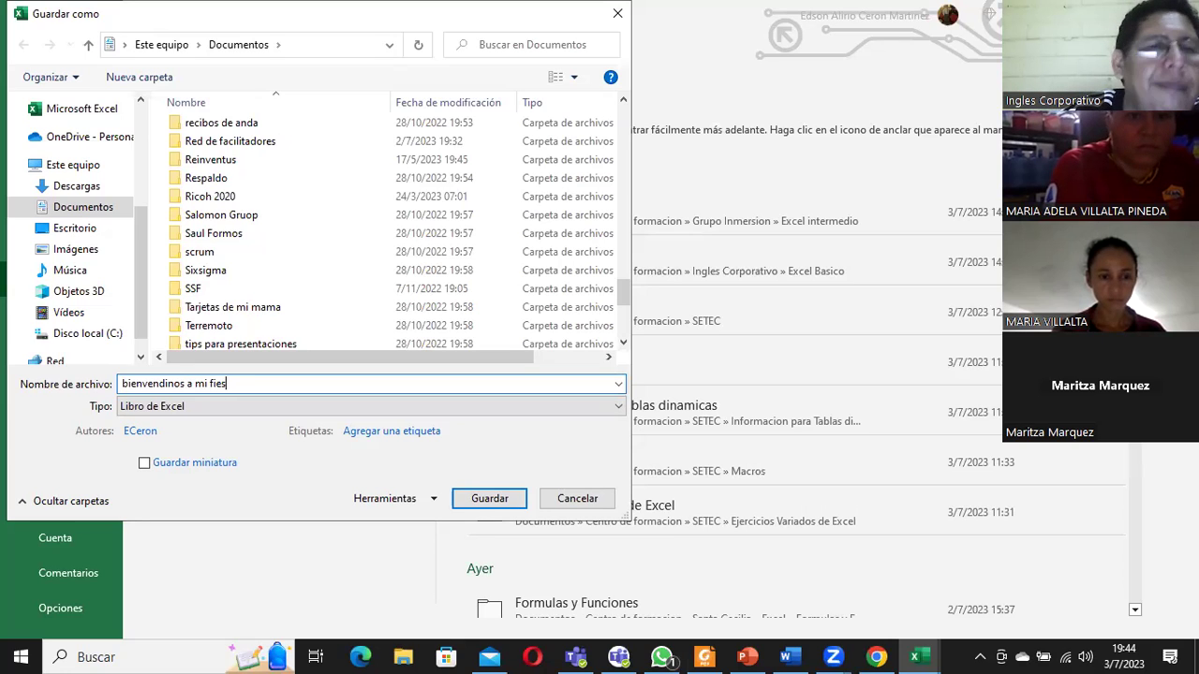
{"action": "key", "text": "BackSpace"}
{"action": "key", "text": "BackSpace"}
{"action": "key", "text": "BackSpace"}
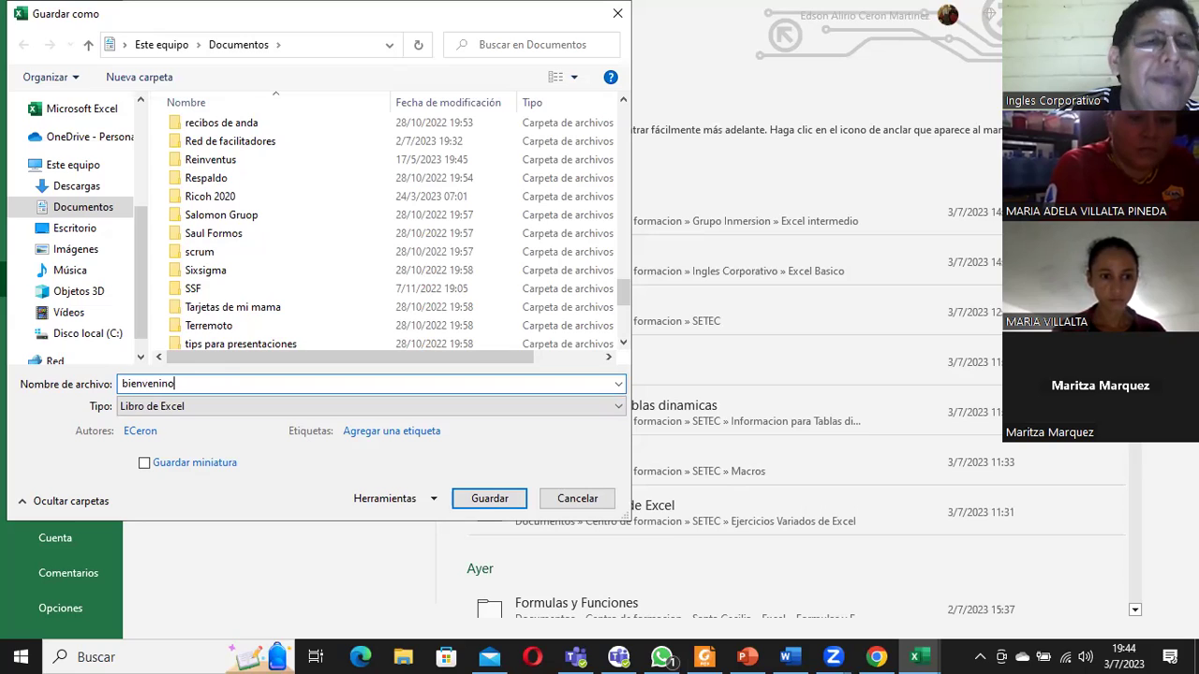
{"action": "type", "text": "s a mi fiesta"}
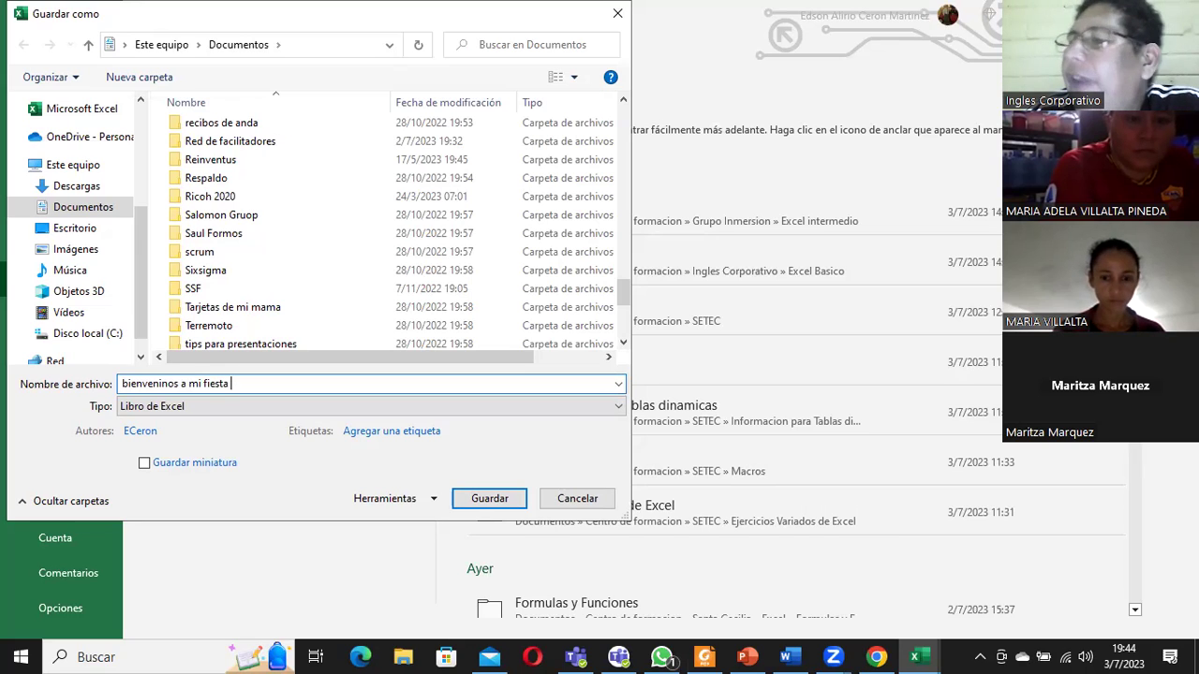
{"action": "key", "text": "BackSpace"}
{"action": "key", "text": "BackSpace"}
{"action": "key", "text": "BackSpace"}
Step: Name the file 'Cronograma de trabajo de enero 2023' and save it in the Salomon Gruop folder
{"action": "key", "text": "BackSpace"}
{"action": "key", "text": "BackSpace"}
{"action": "key", "text": "BackSpace"}
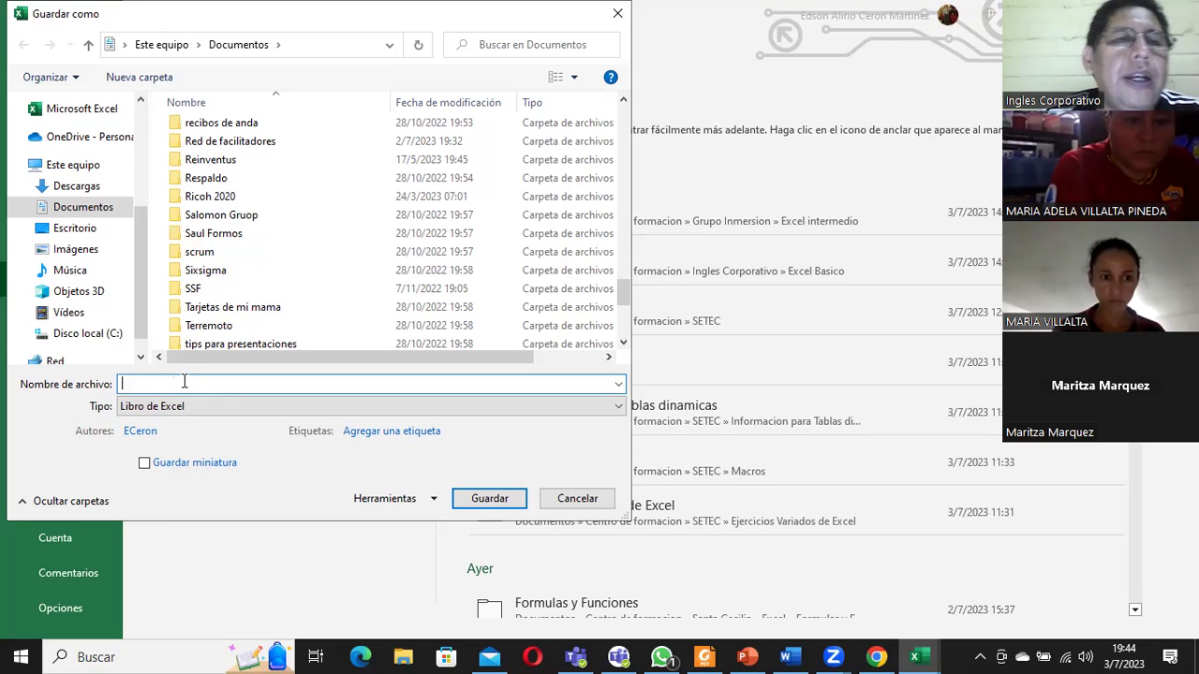
{"action": "type", "text": "Cronograma de trabajo de ener"}
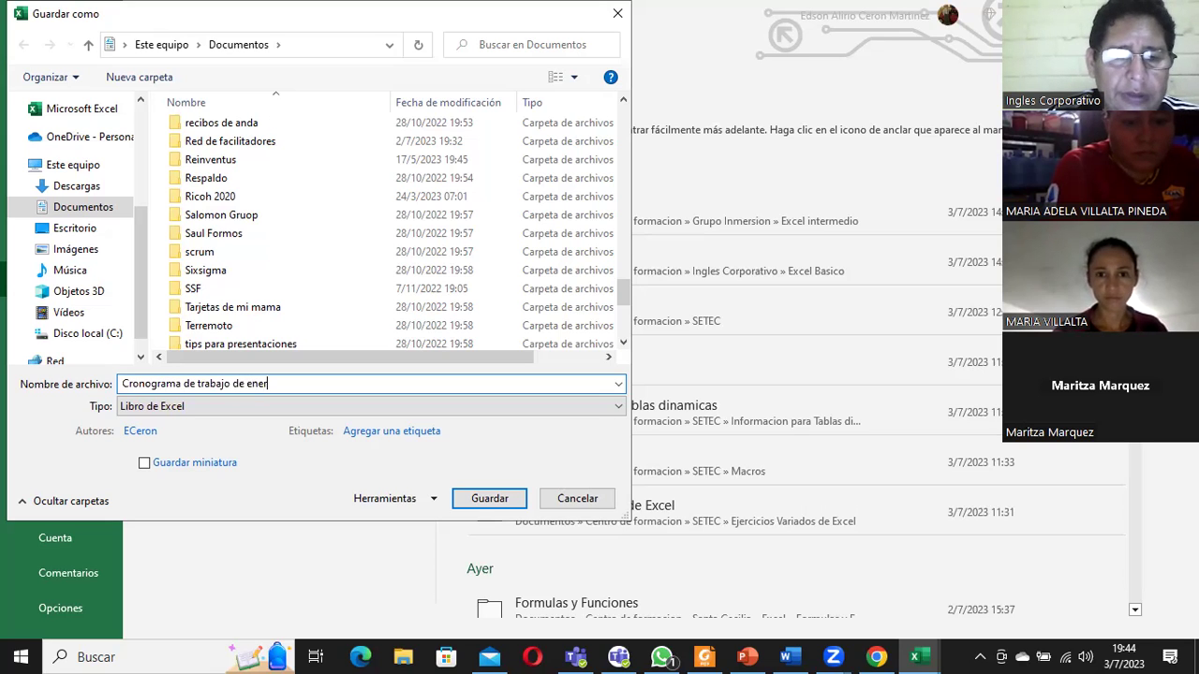
{"action": "type", "text": "o 2023"}
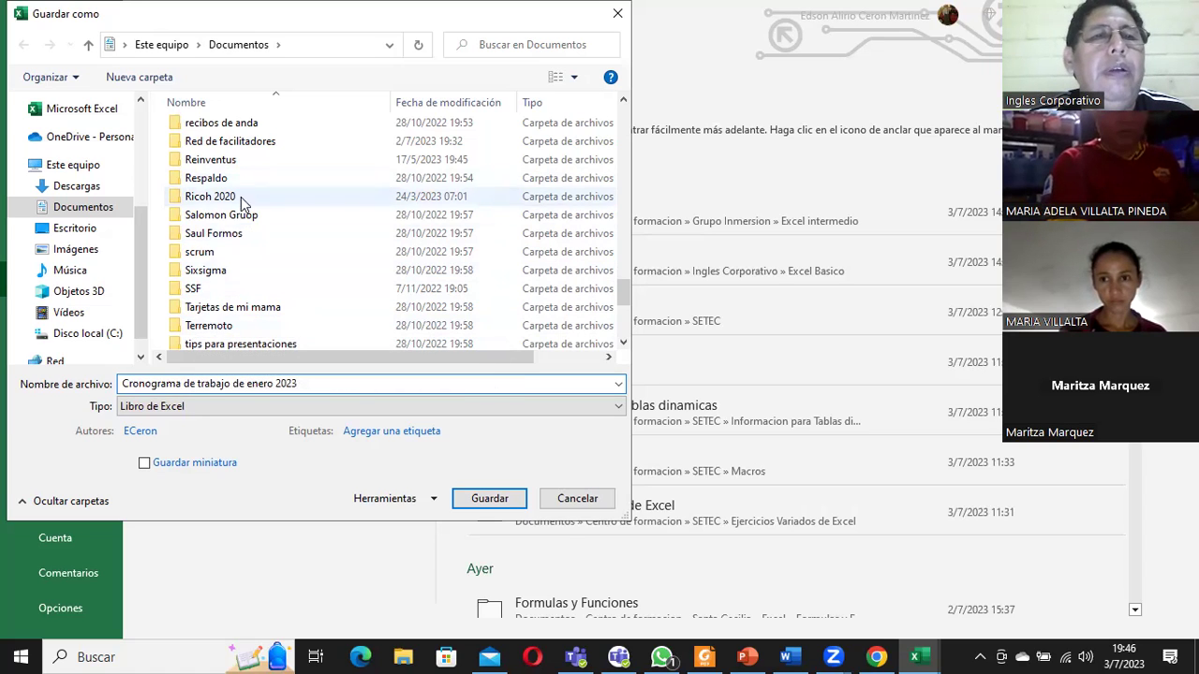
{"action": "left_click", "coordinate": [309, 214]}
{"action": "key", "text": "Return"}
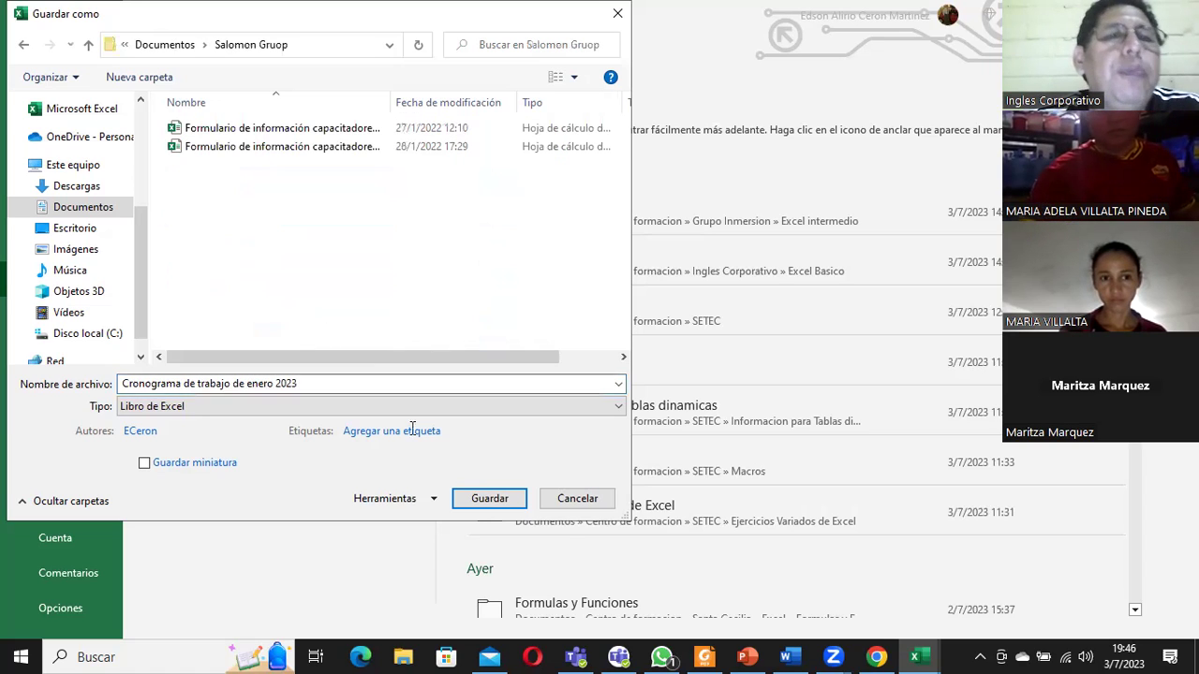
{"action": "left_click", "coordinate": [479, 499]}
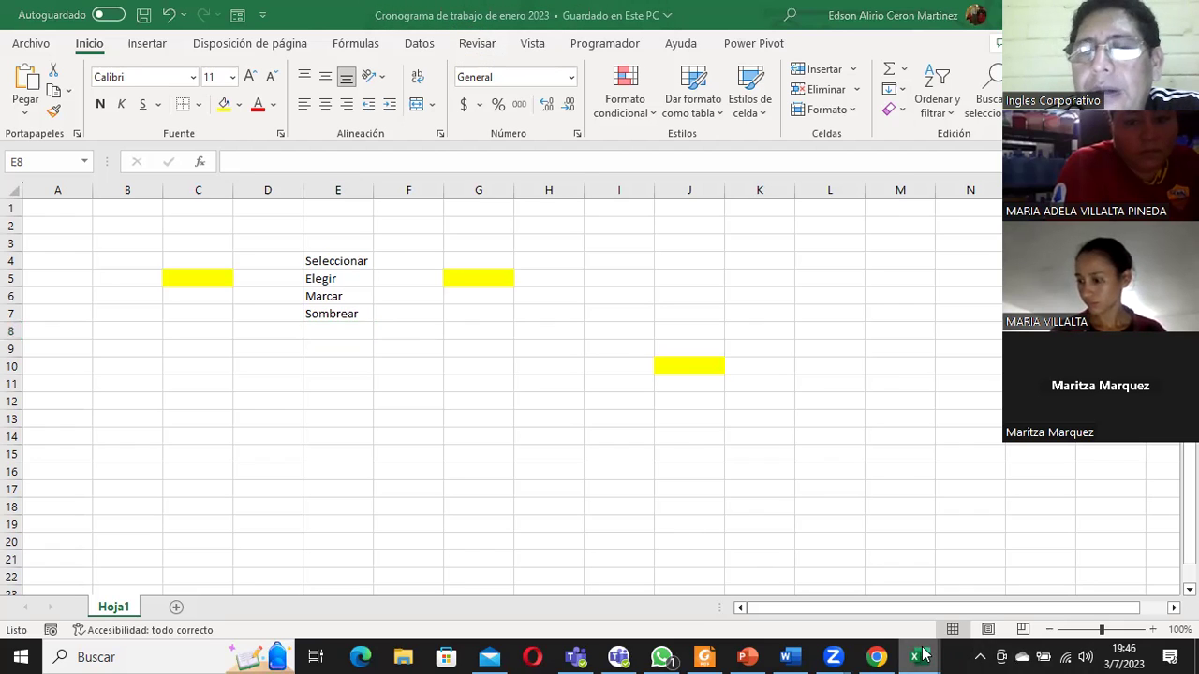
Step: Return to the Cronograma de trabajo de enero 2023 workbook and save its current changes
{"action": "mouse_move", "coordinate": [915, 656]}
{"action": "left_click", "coordinate": [857, 599]}
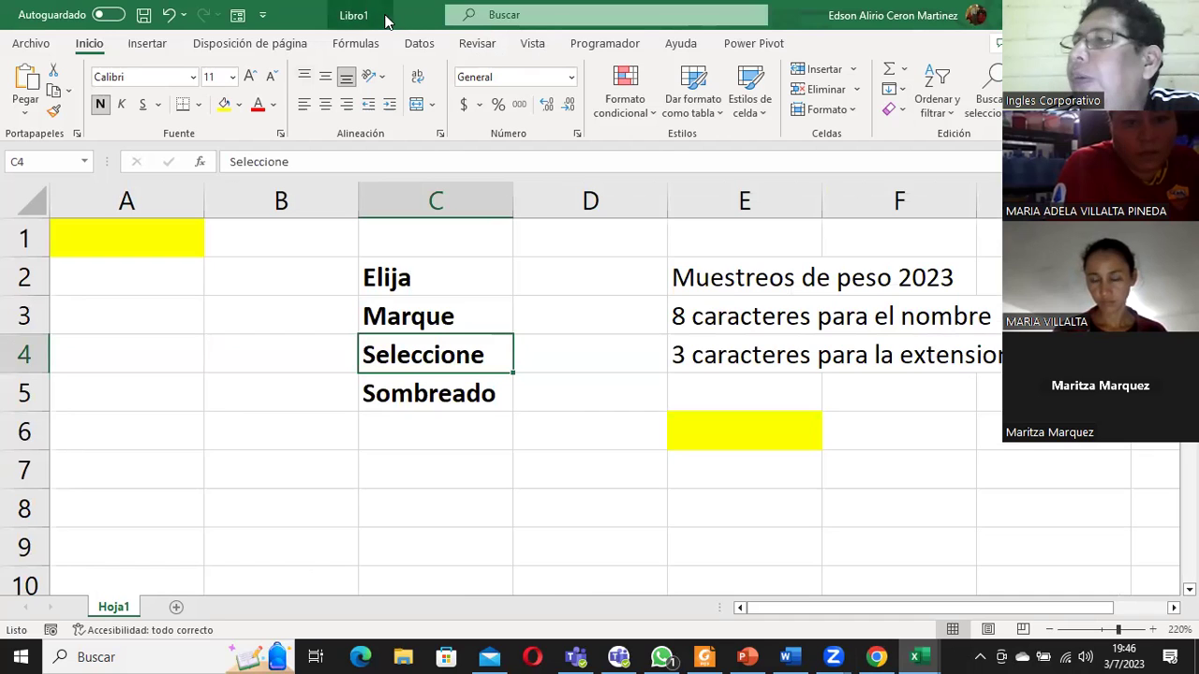
{"action": "left_click", "coordinate": [918, 655]}
{"action": "left_click", "coordinate": [972, 616]}
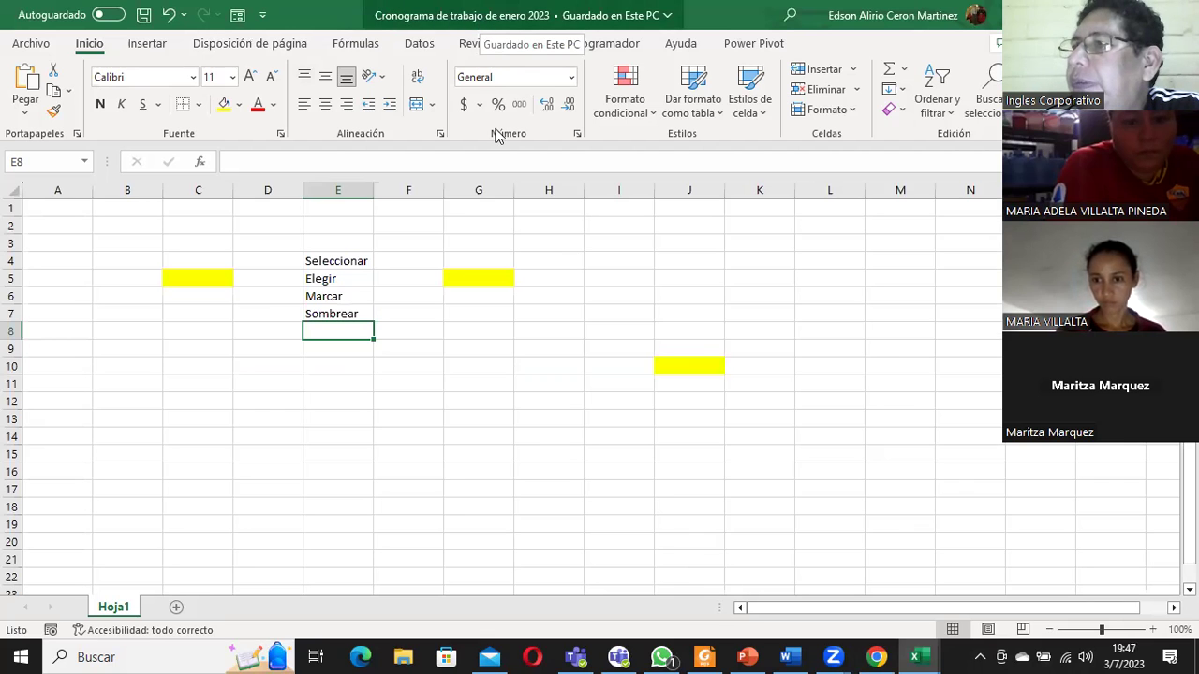
{"action": "left_click", "coordinate": [30, 43]}
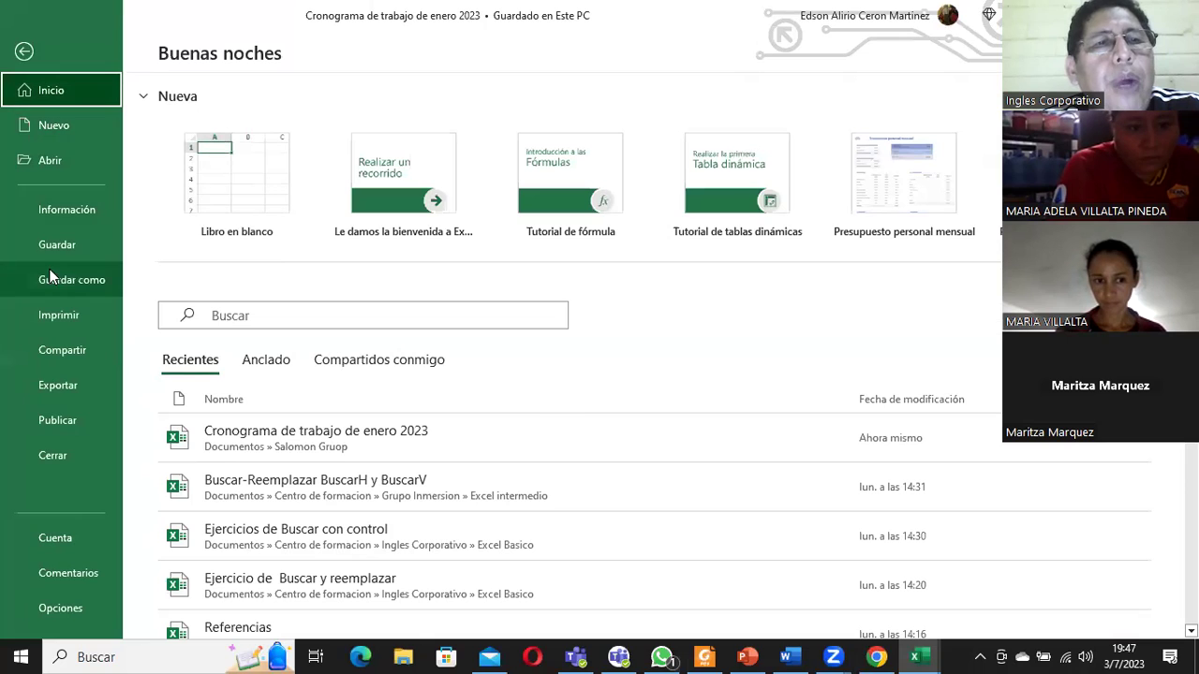
{"action": "left_click", "coordinate": [54, 245]}
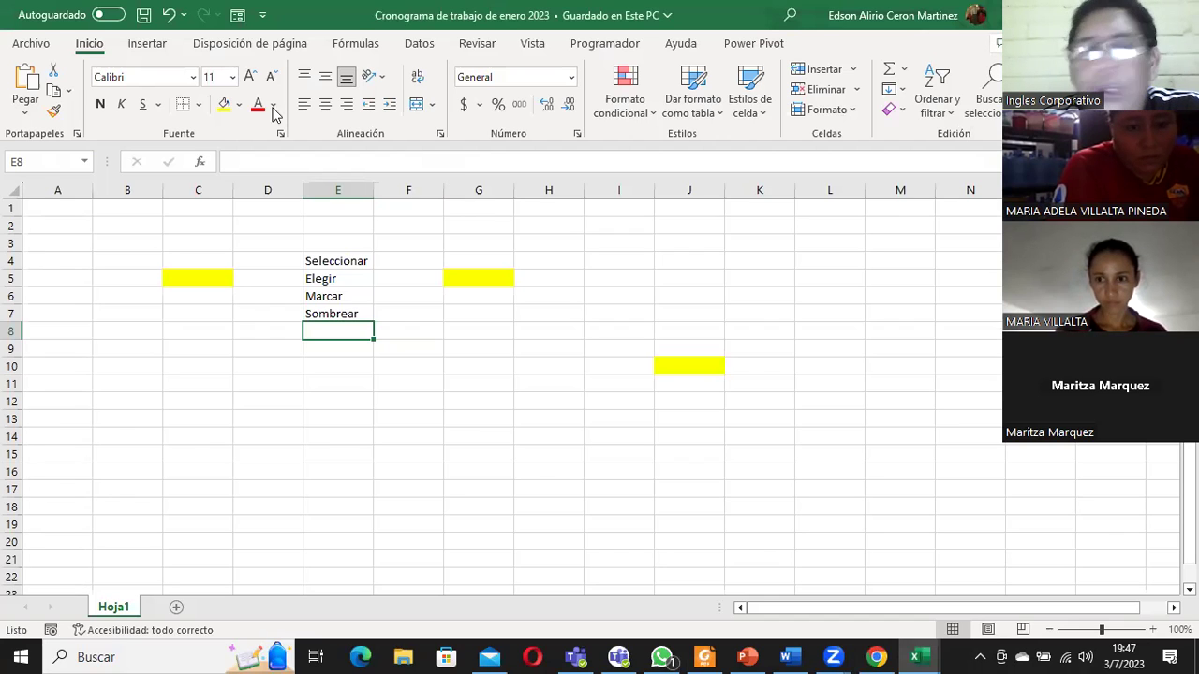
Step: Save a copy as 'Copia de Cronograma de trabajo de enero 2023' in the same folder
{"action": "left_click", "coordinate": [19, 44]}
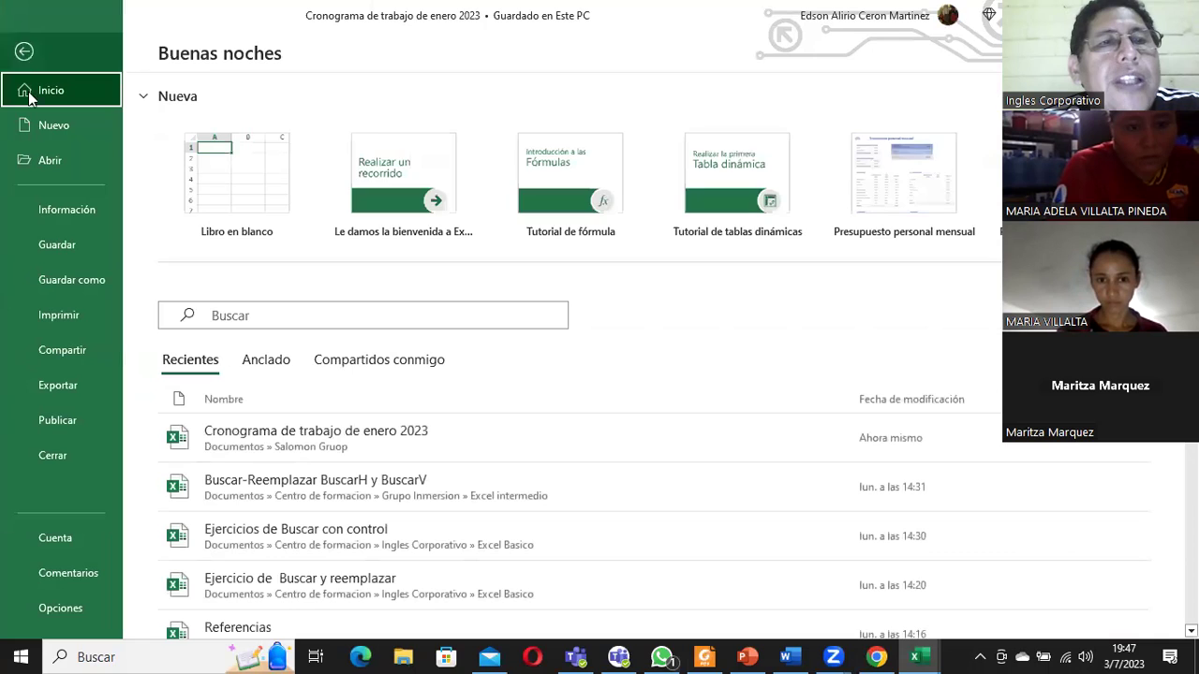
{"action": "left_click", "coordinate": [70, 281]}
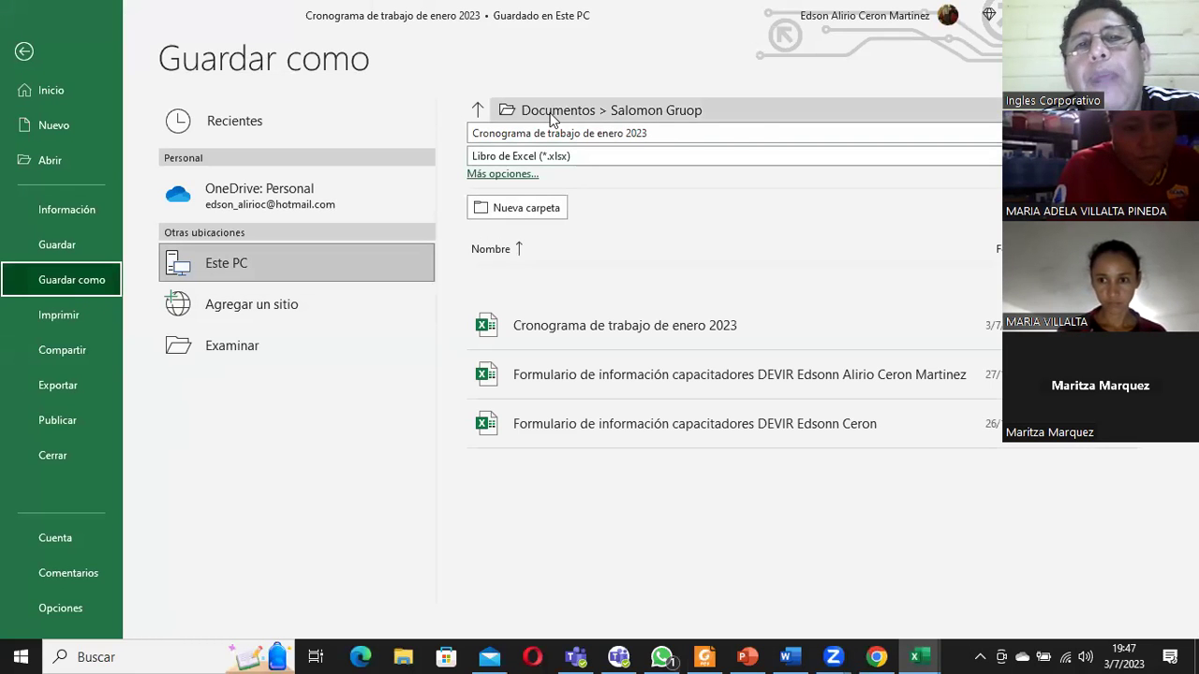
{"action": "left_click", "coordinate": [474, 131]}
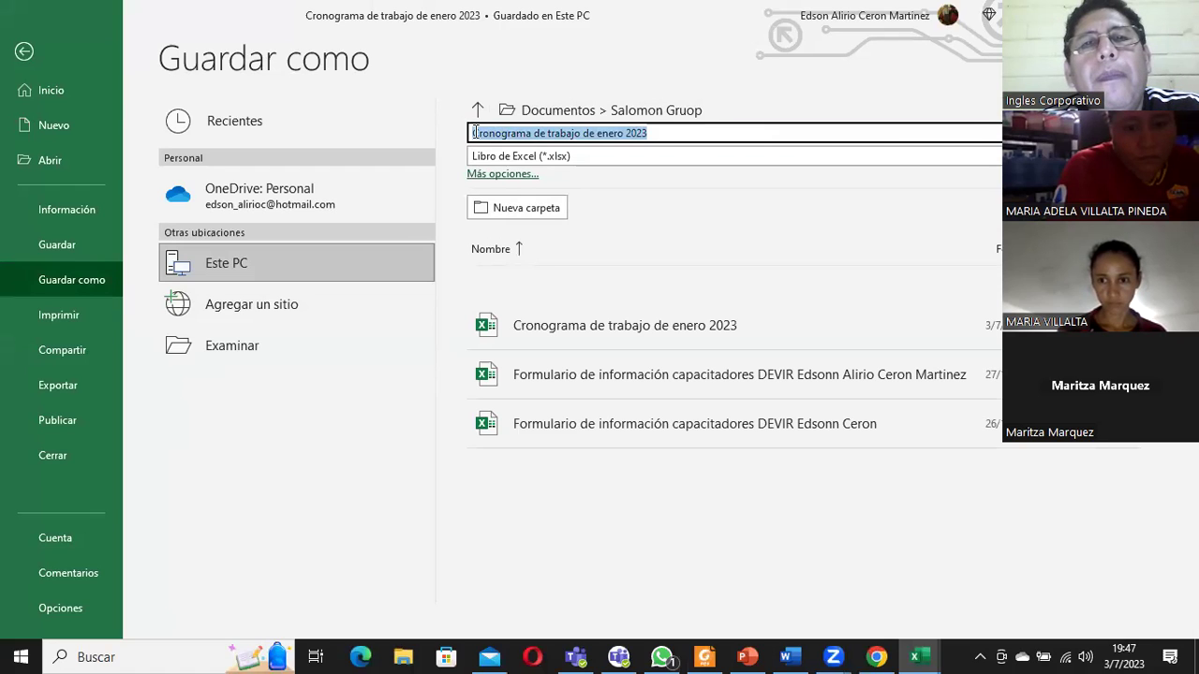
{"action": "left_click", "coordinate": [481, 134]}
{"action": "type", "text": "Co"}
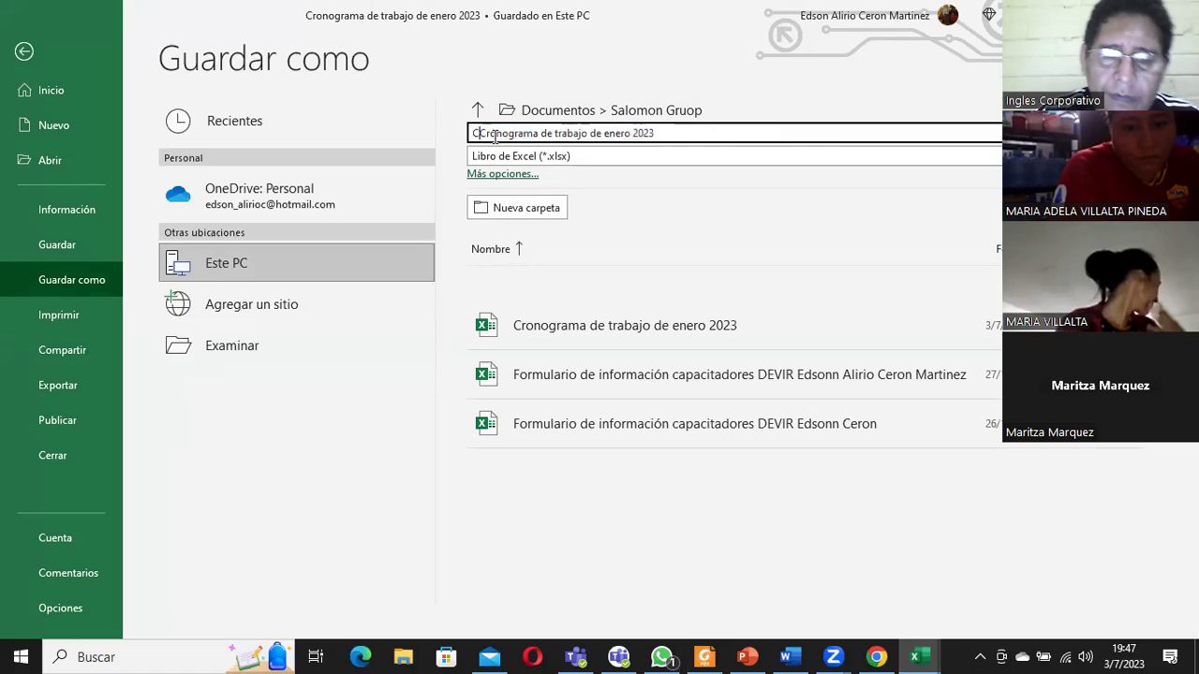
{"action": "type", "text": "pia de"}
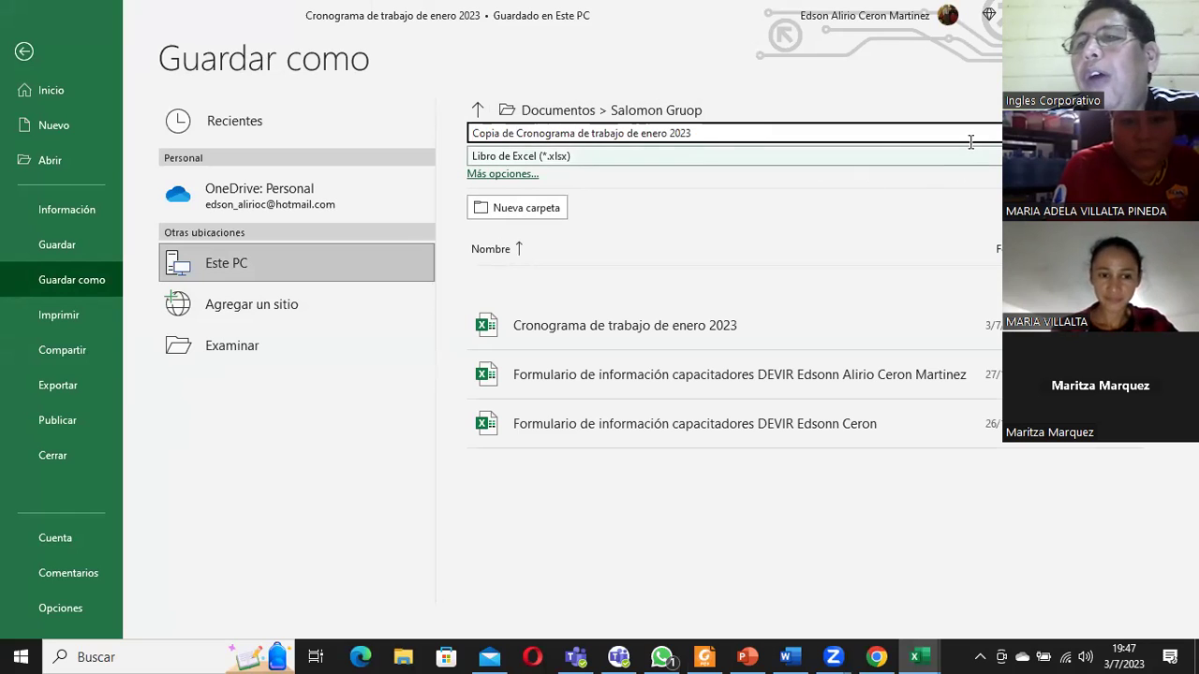
{"action": "key", "text": "Return"}
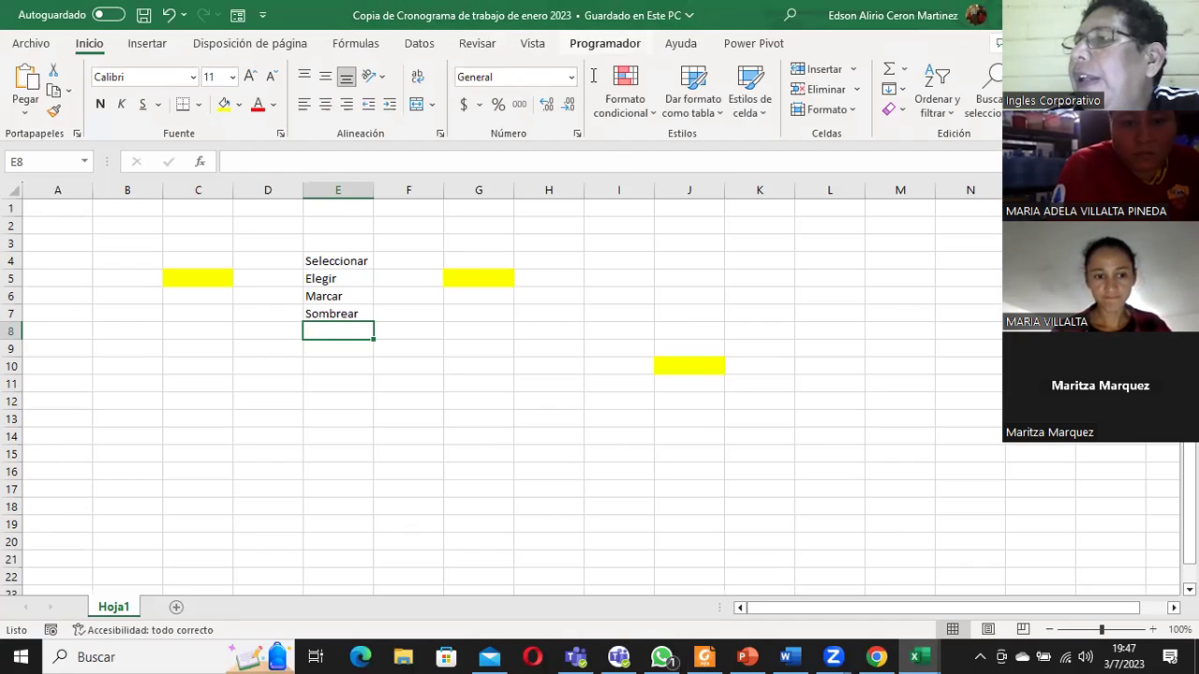
{"action": "left_click", "coordinate": [577, 266]}
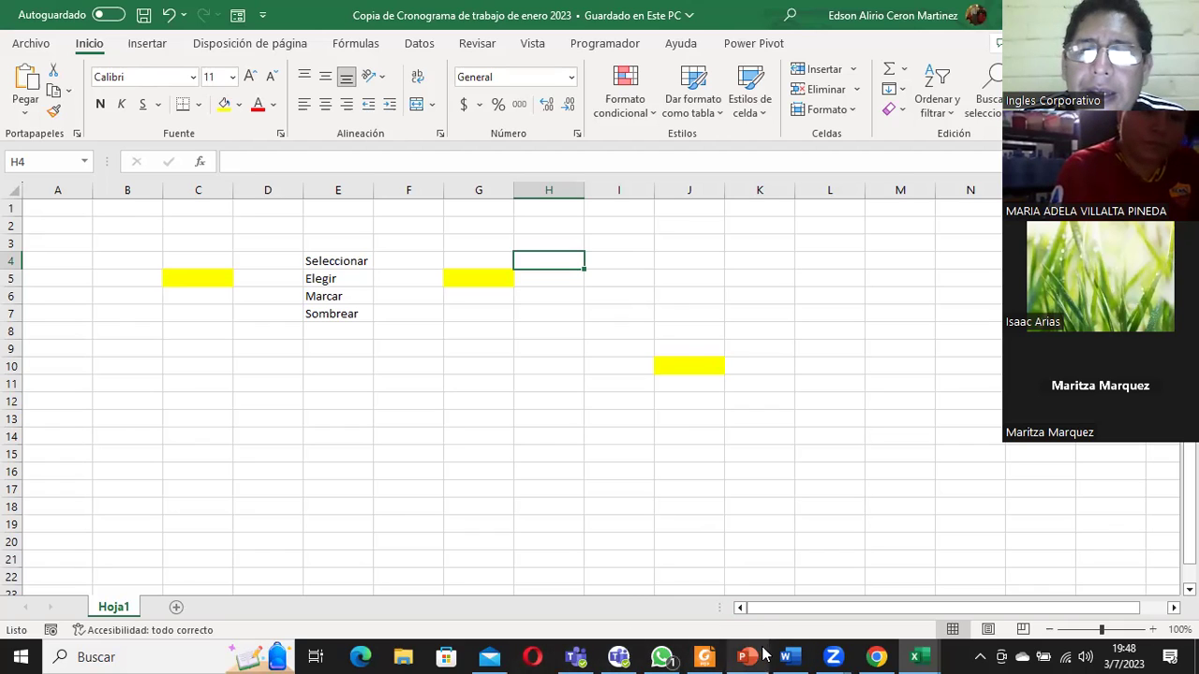
{"action": "mouse_move", "coordinate": [876, 657]}
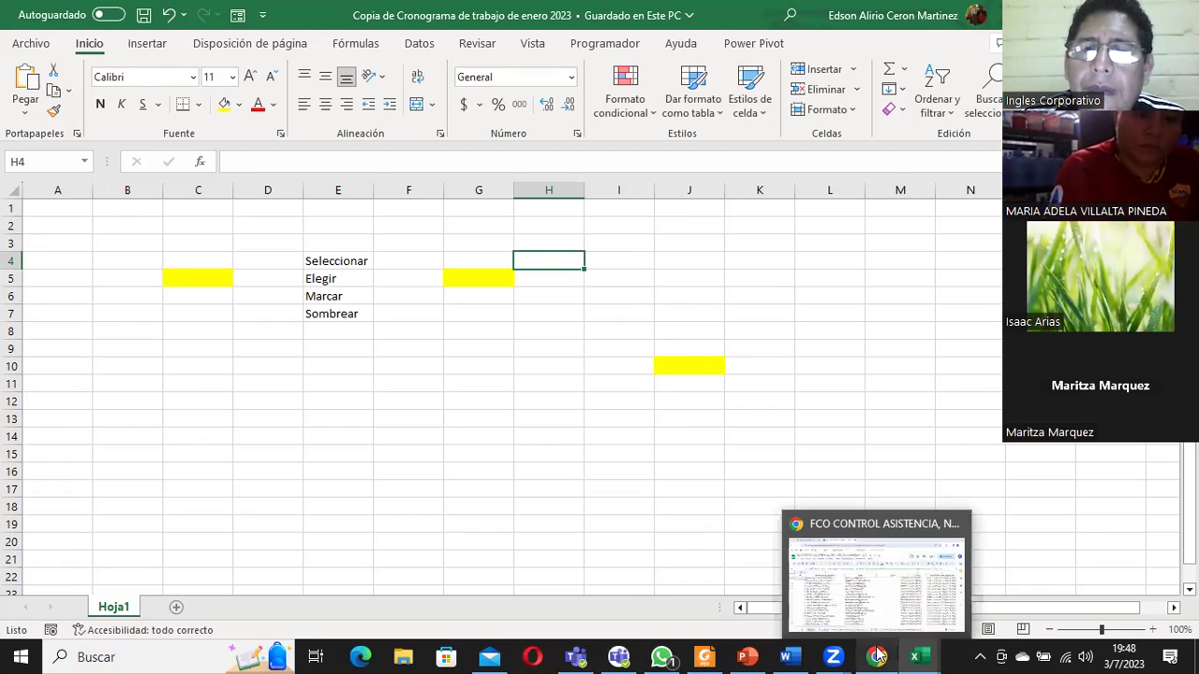
Step: Switch to the attendance sheet and step along row 2 from C2, then back to its start
{"action": "left_click", "coordinate": [877, 609]}
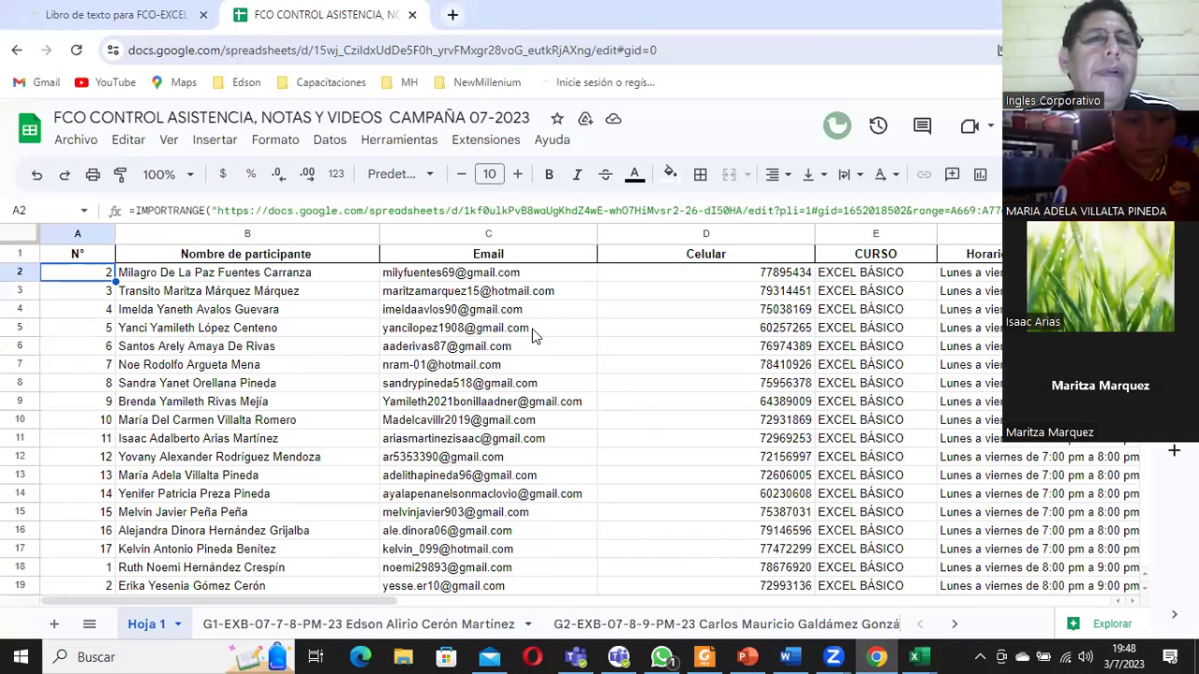
{"action": "left_click", "coordinate": [433, 274]}
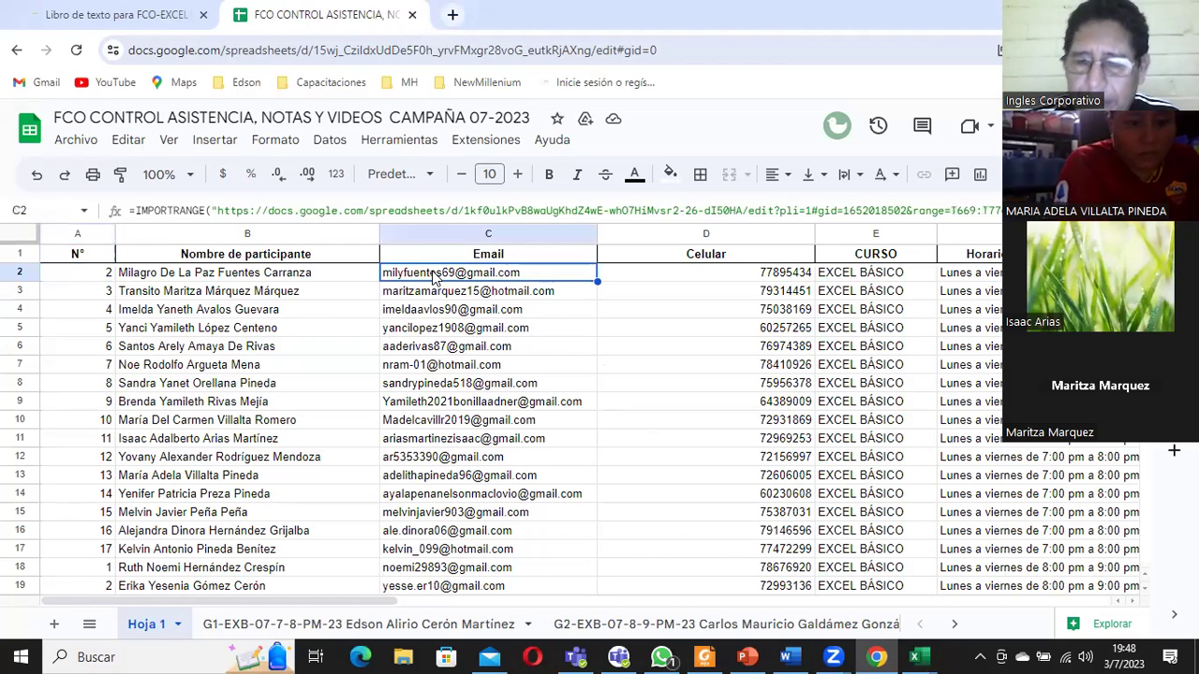
{"action": "key", "text": "Right"}
{"action": "key", "text": "Right"}
{"action": "key", "text": "Right"}
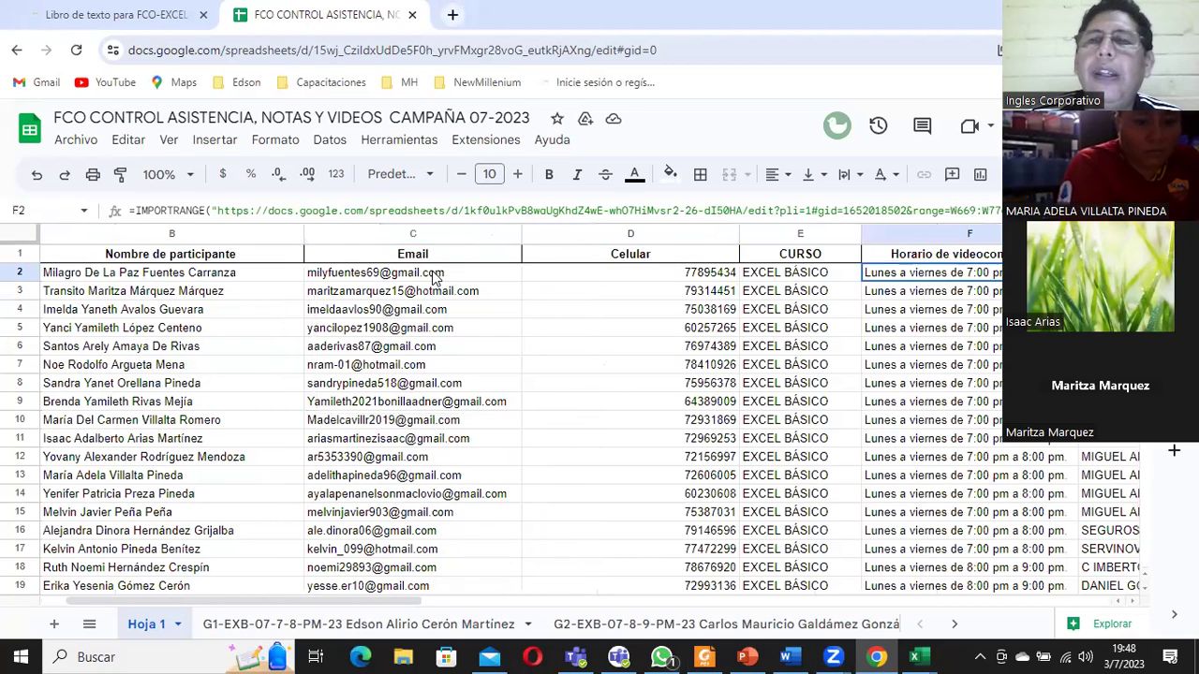
{"action": "key", "text": "Right"}
{"action": "key", "text": "Right"}
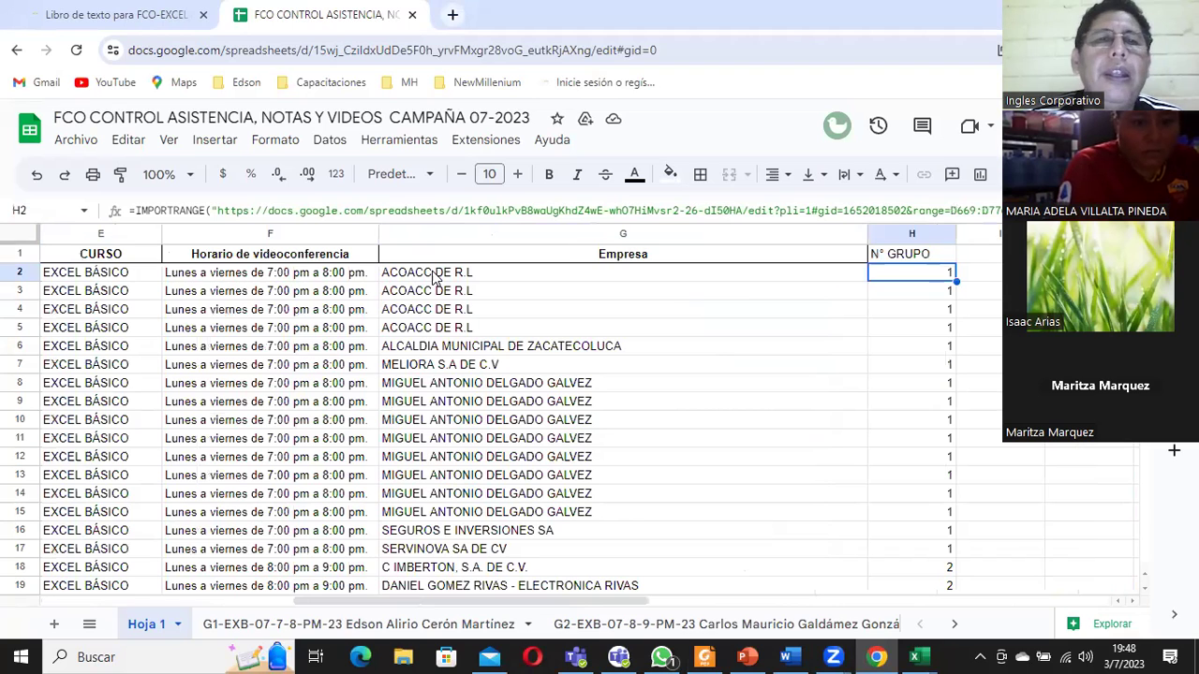
{"action": "key", "text": "Right"}
{"action": "key", "text": "Home"}
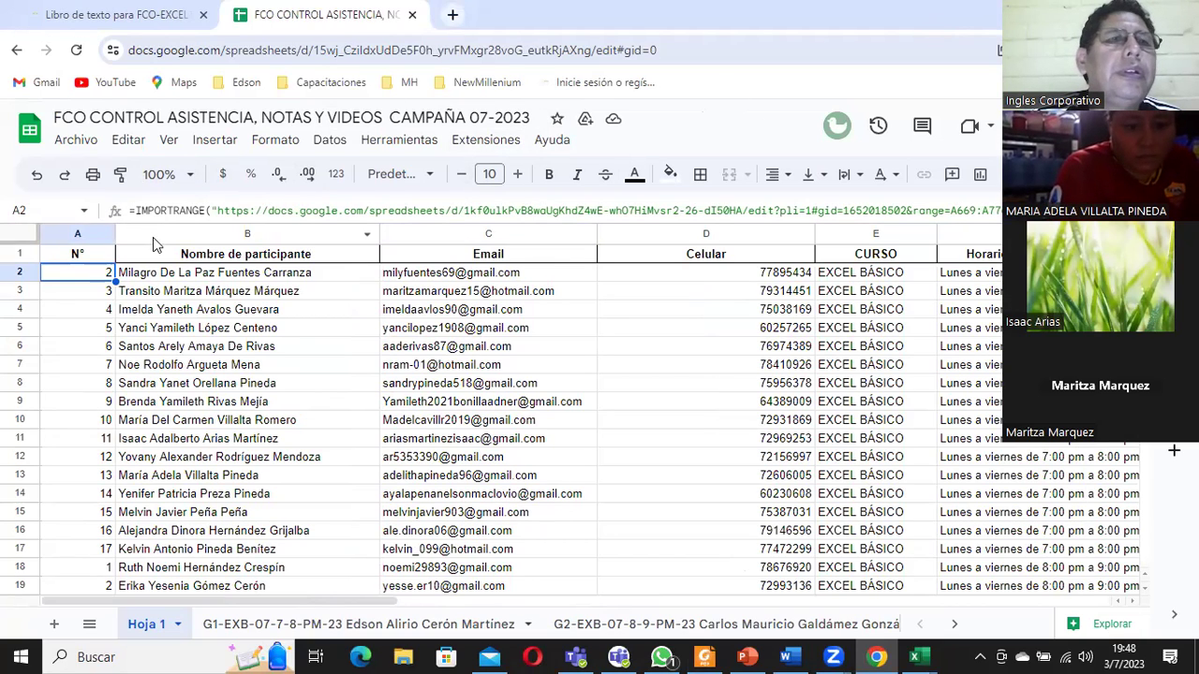
Step: Download the sheet as Microsoft Excel (.xlsx) and set it to open when the download finishes
{"action": "left_click", "coordinate": [77, 140]}
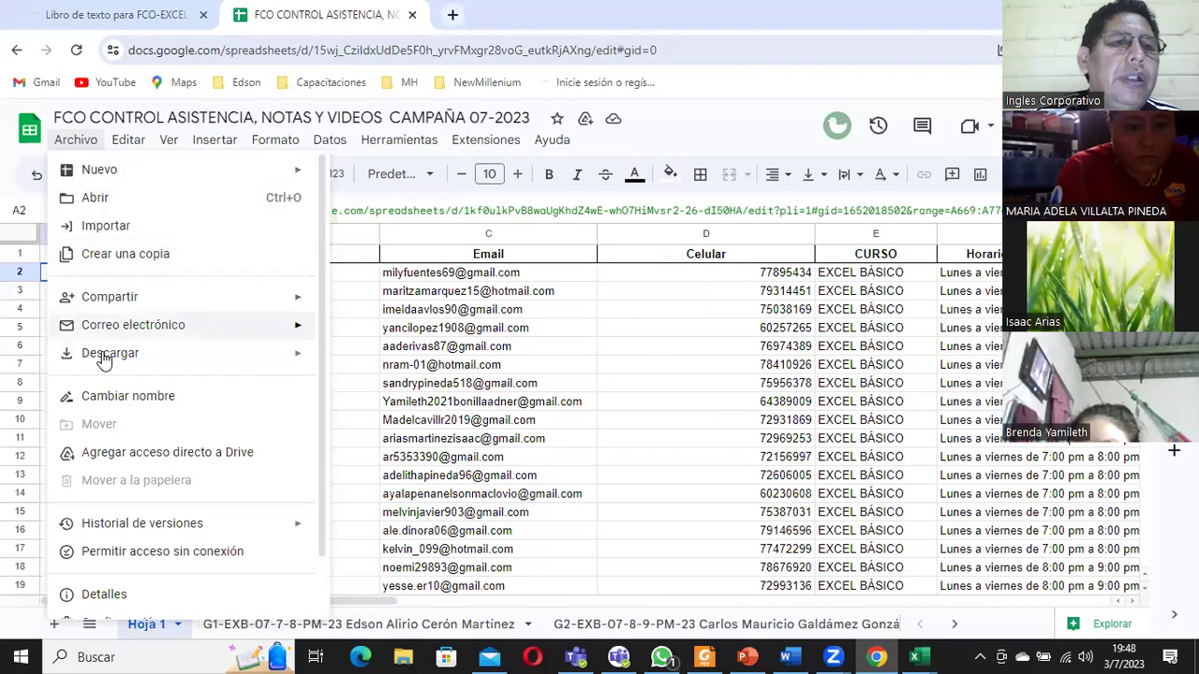
{"action": "mouse_move", "coordinate": [109, 353]}
{"action": "left_click", "coordinate": [415, 365]}
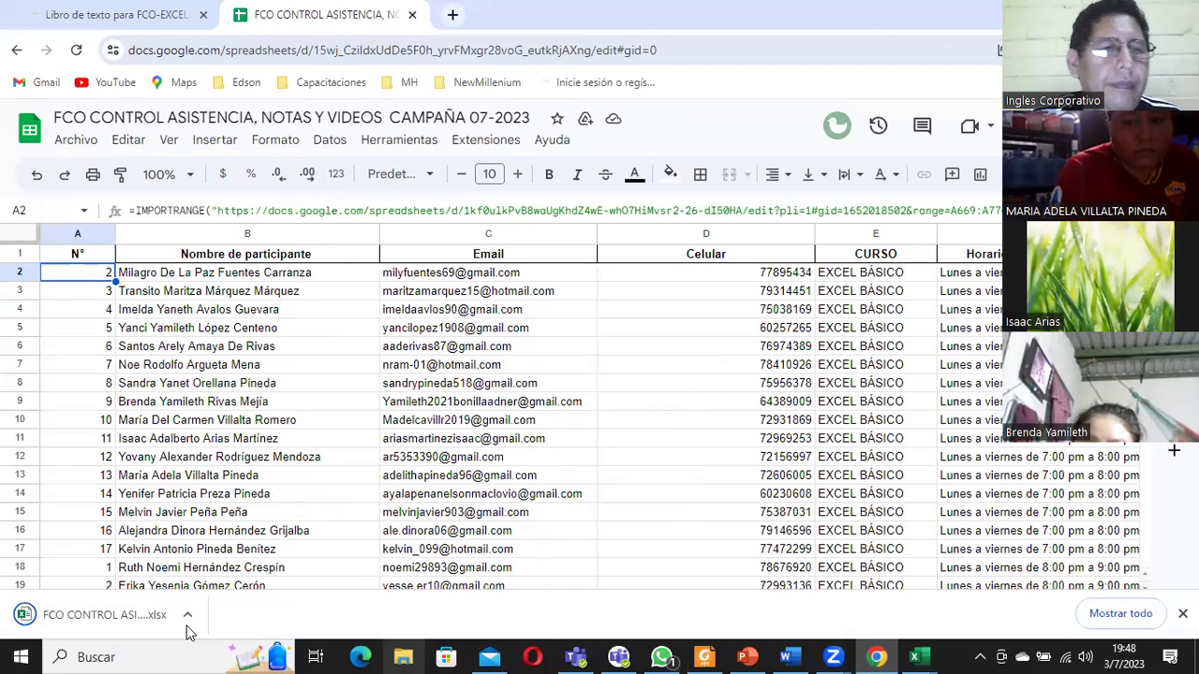
{"action": "left_click", "coordinate": [186, 622]}
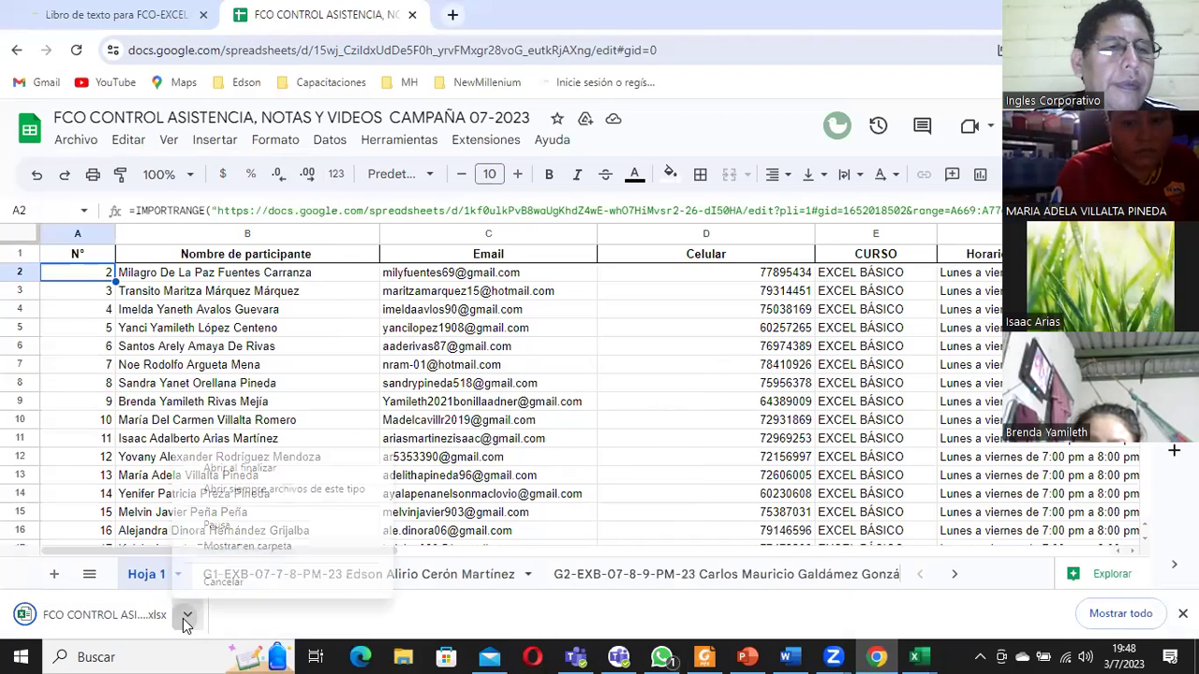
{"action": "left_click", "coordinate": [235, 473]}
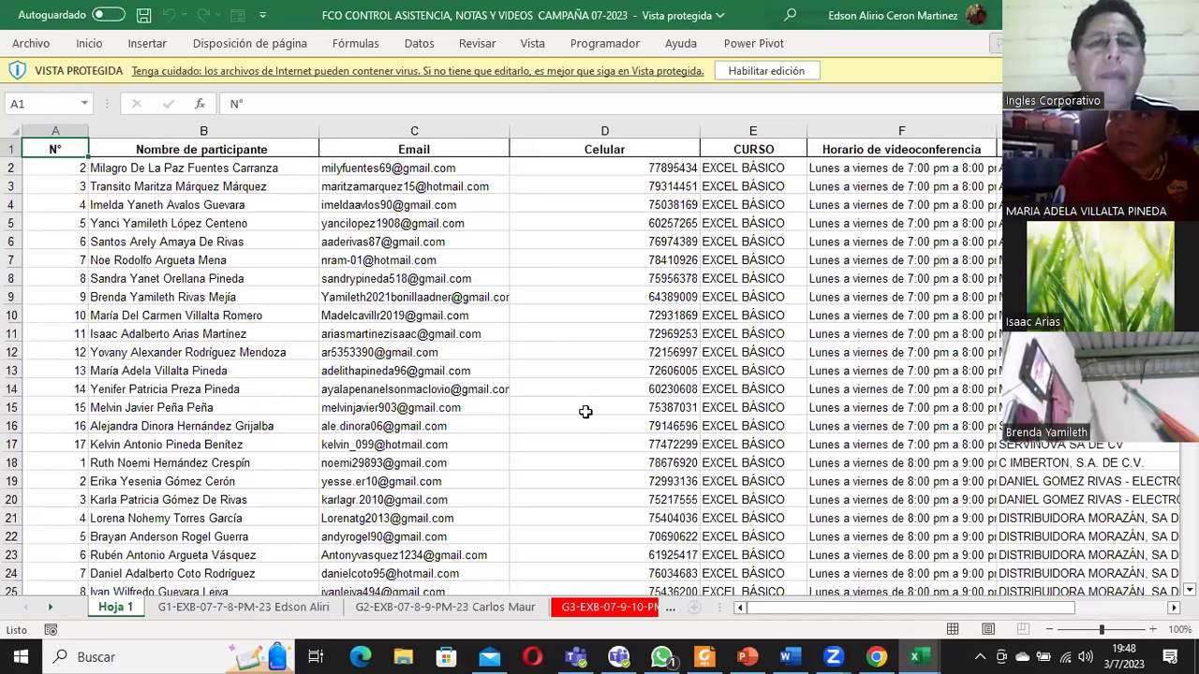
Step: Enable editing, hide columns D through I, and select cell J2 beside Email
{"action": "left_click", "coordinate": [768, 70]}
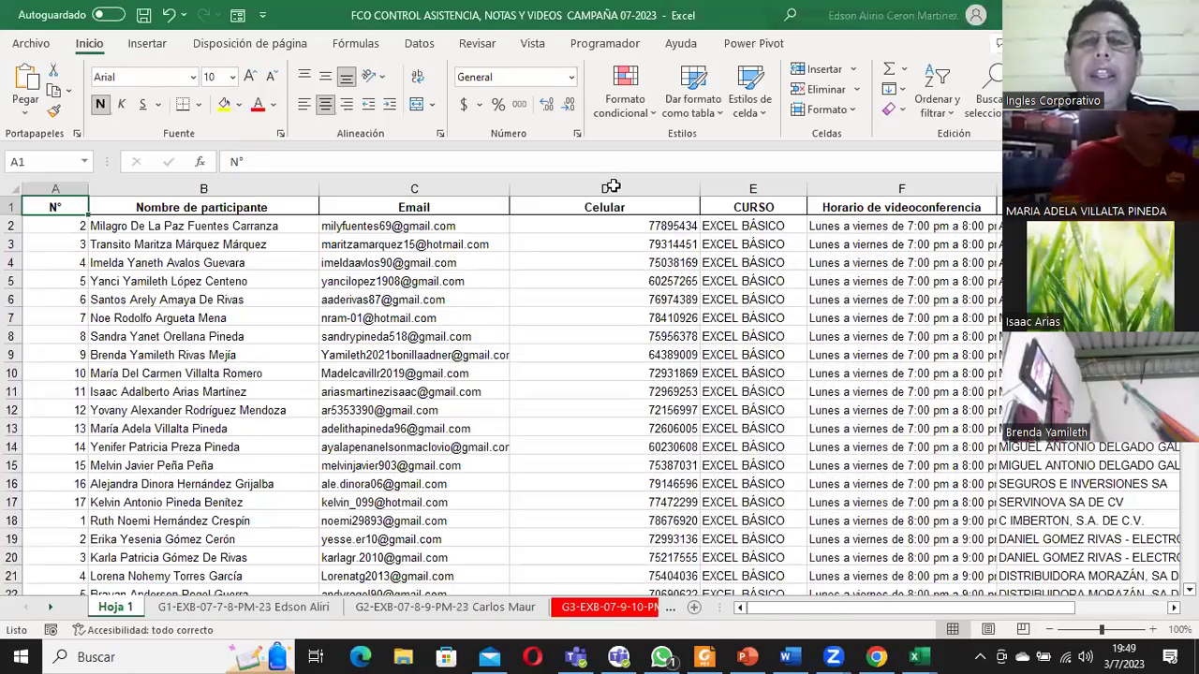
{"action": "left_click_drag", "start_coordinate": [604, 188], "coordinate": [937, 188]}
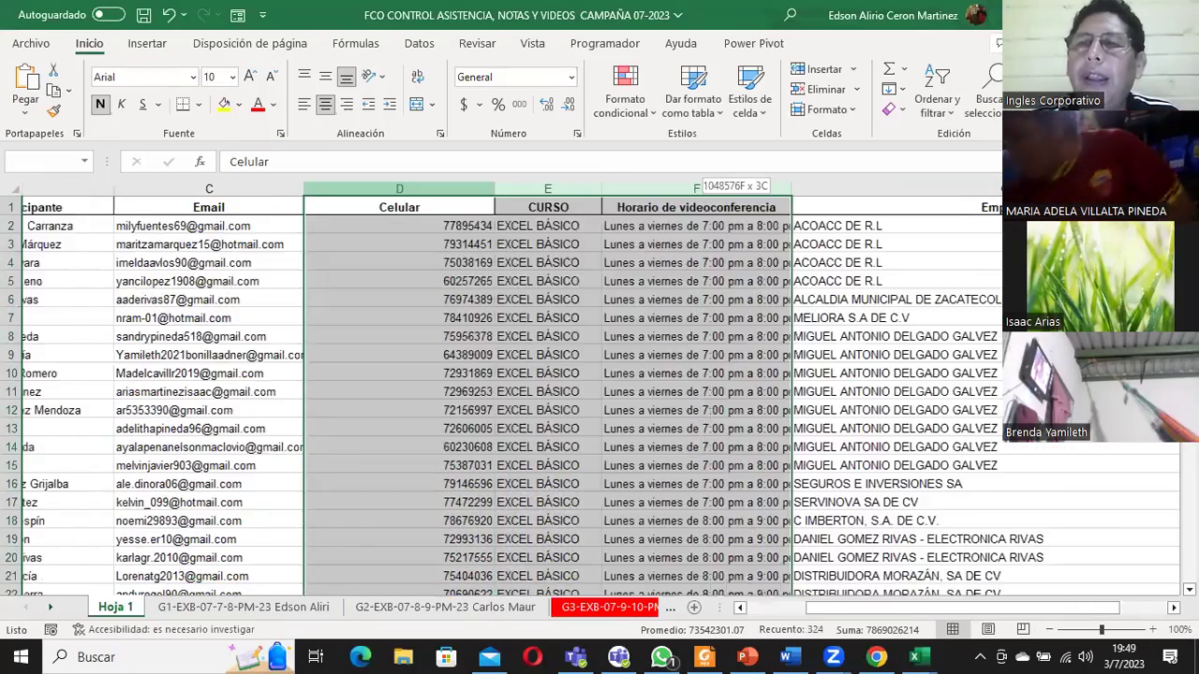
{"action": "left_click_drag", "start_coordinate": [1007, 215], "coordinate": [965, 246]}
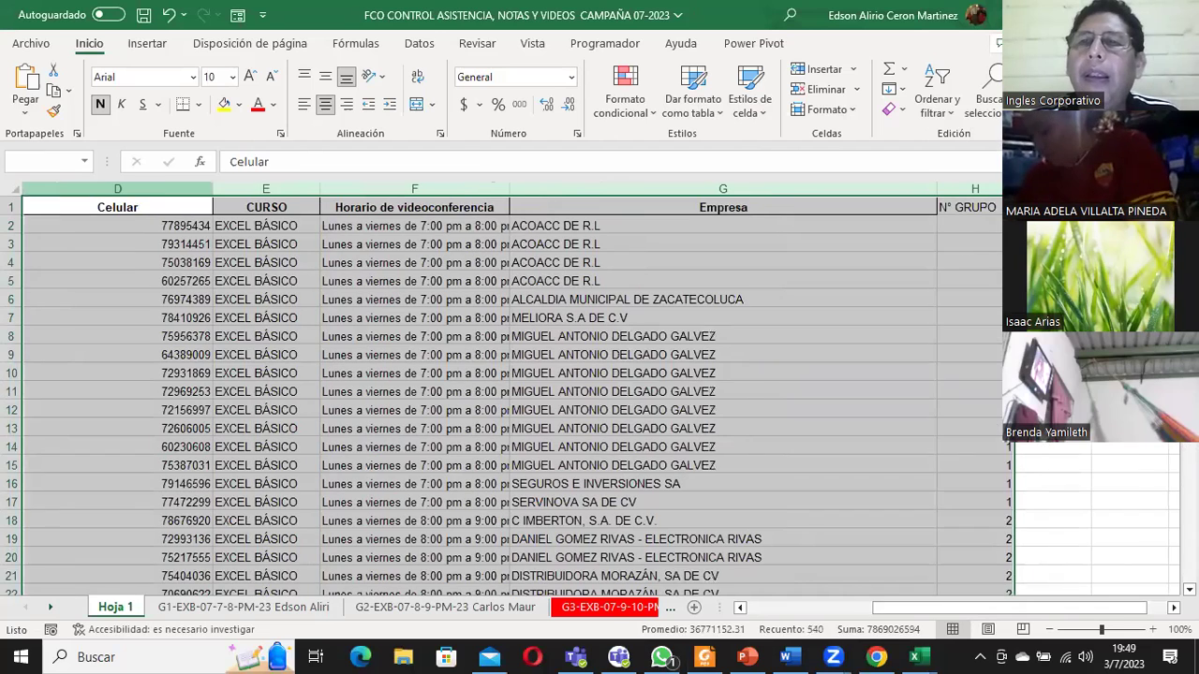
{"action": "left_click_drag", "start_coordinate": [1021, 215], "coordinate": [978, 187]}
{"action": "right_click", "coordinate": [981, 195]}
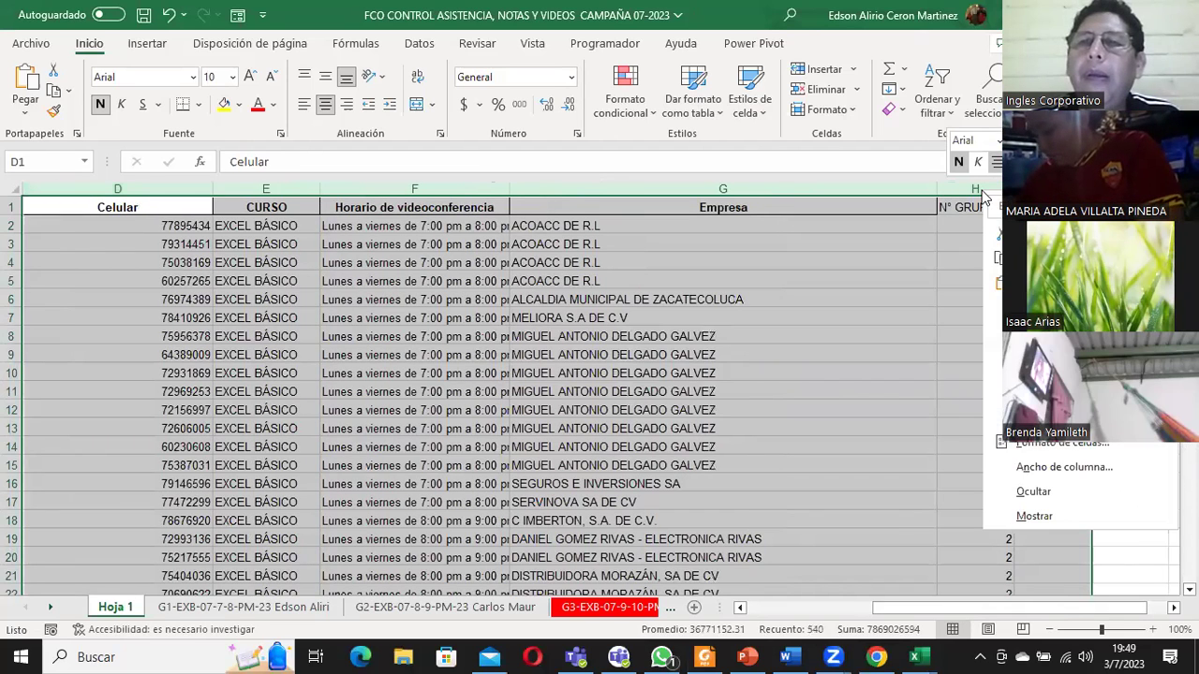
{"action": "left_click", "coordinate": [1037, 492]}
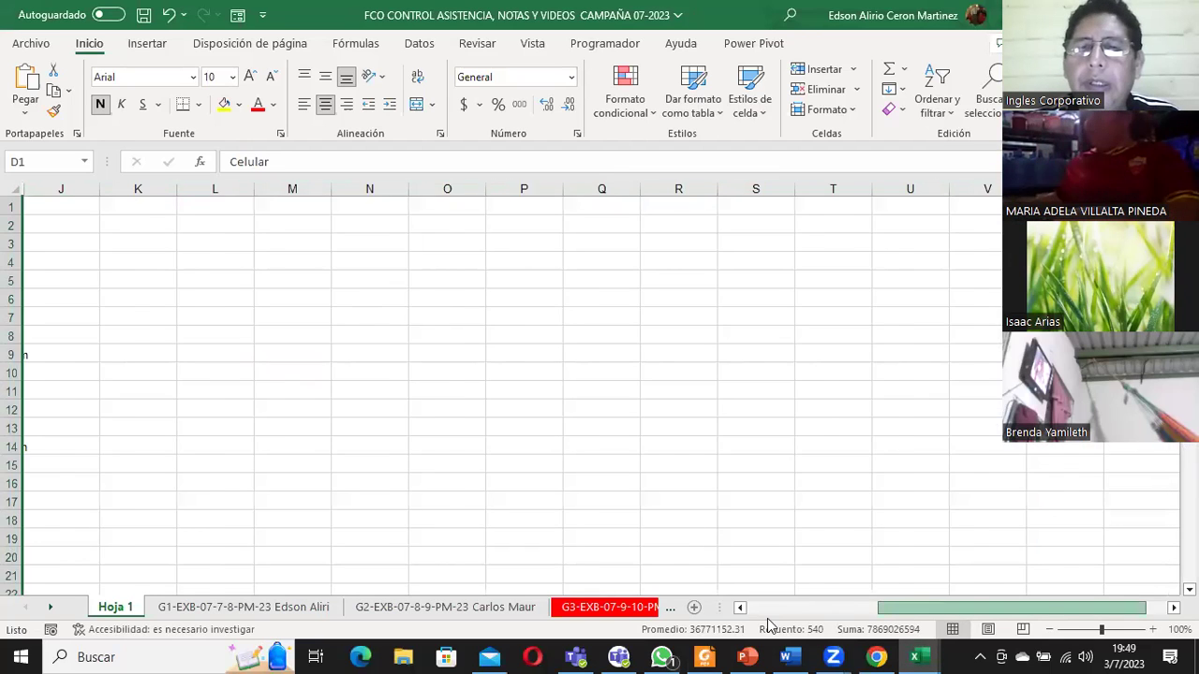
{"action": "left_click_drag", "start_coordinate": [898, 609], "coordinate": [768, 609]}
{"action": "left_click", "coordinate": [541, 225]}
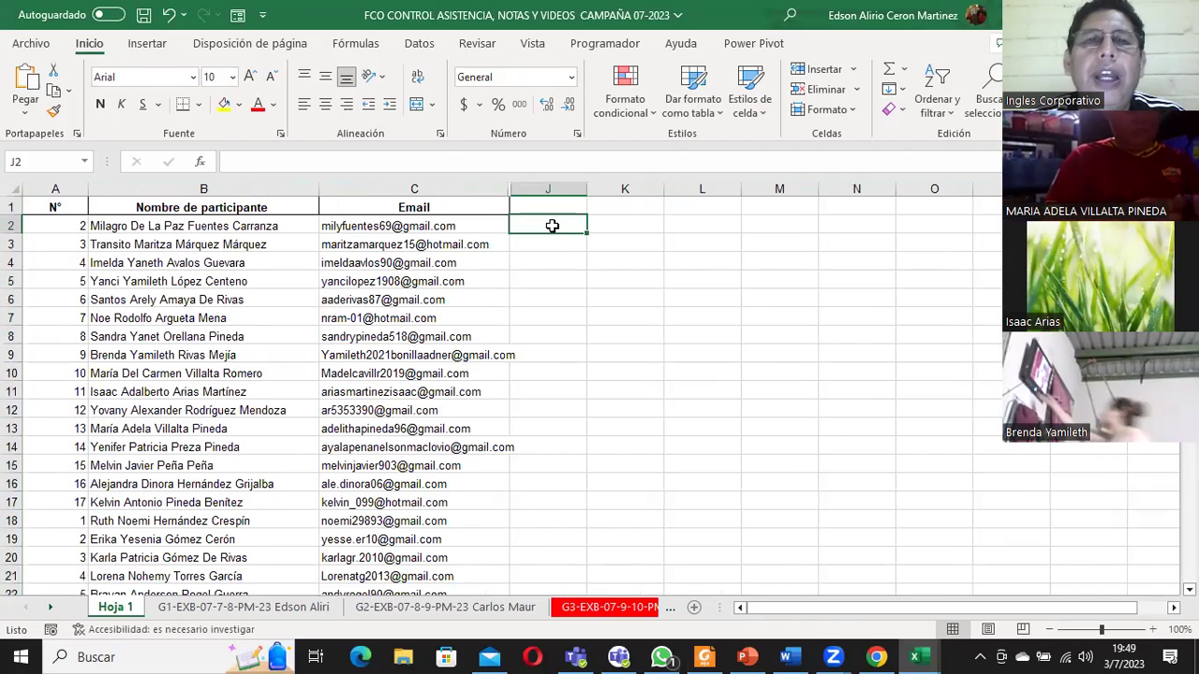
Step: Mark attendance in J2–J6 as A, P, P, P, A
{"action": "type", "text": "A"}
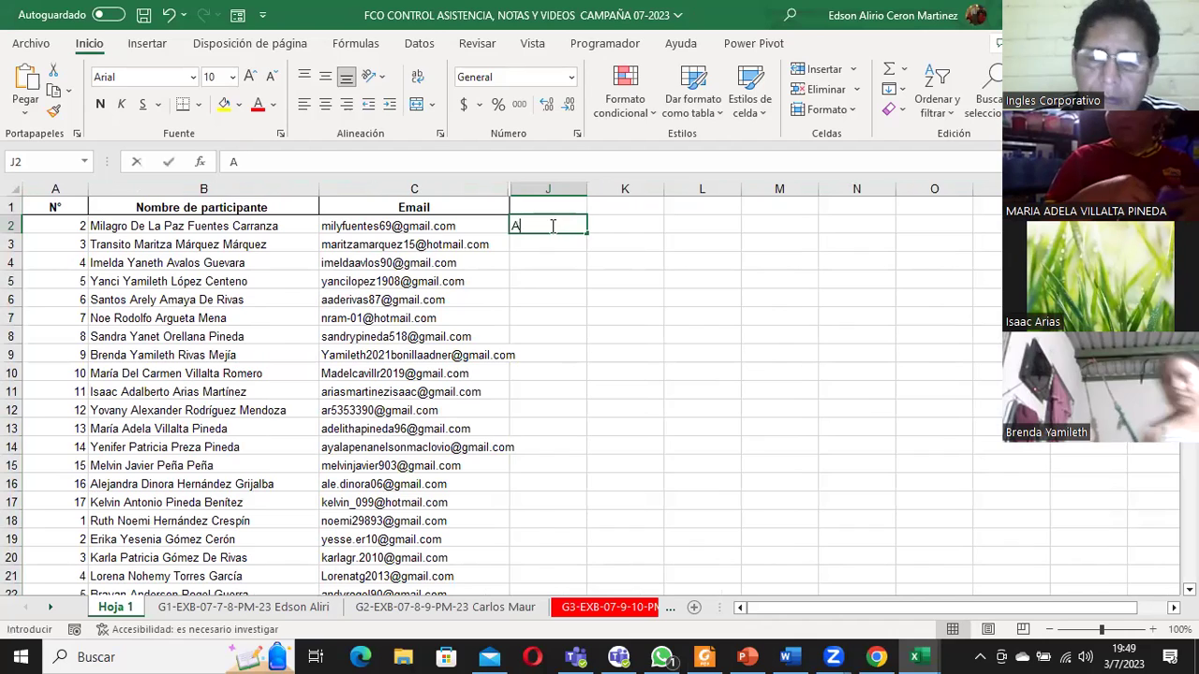
{"action": "key", "text": "Return"}
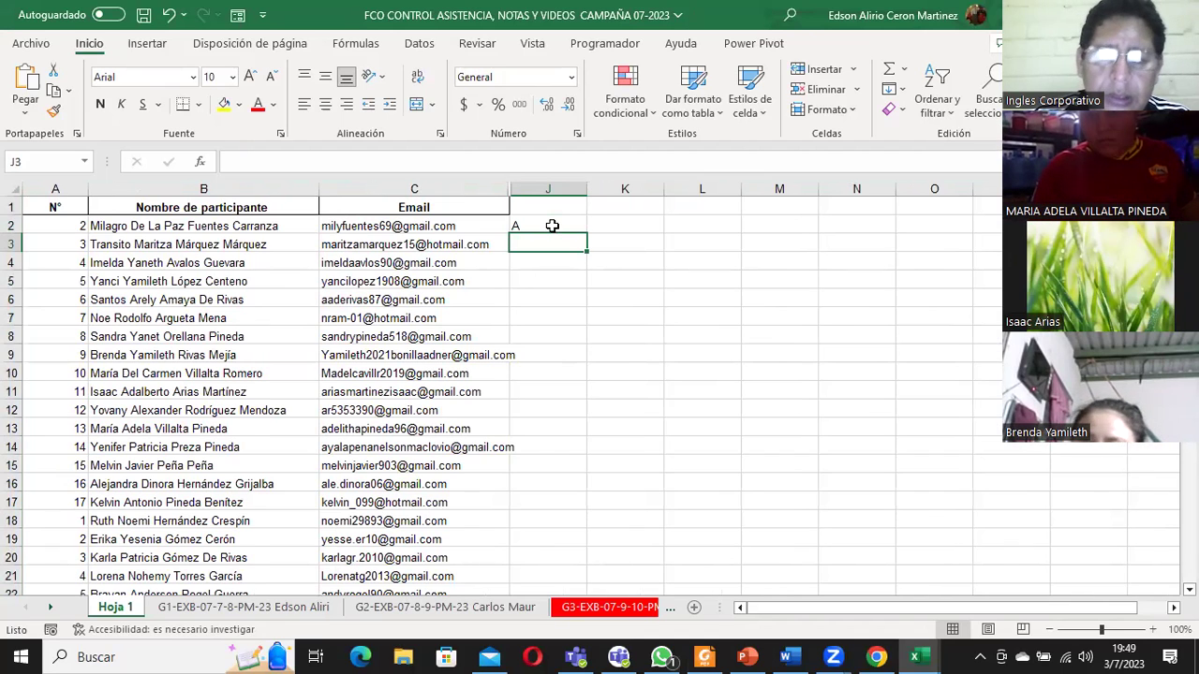
{"action": "type", "text": "P4"}
{"action": "key", "text": "BackSpace"}
{"action": "key", "text": "Return"}
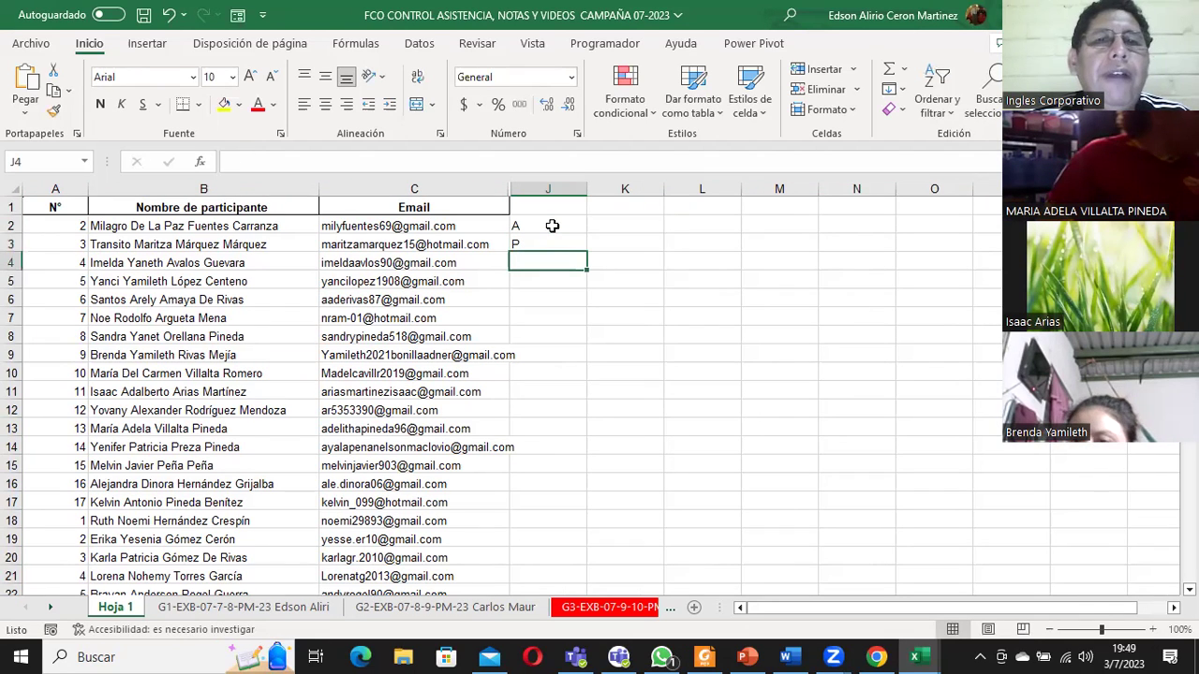
{"action": "type", "text": "P"}
{"action": "key", "text": "Return"}
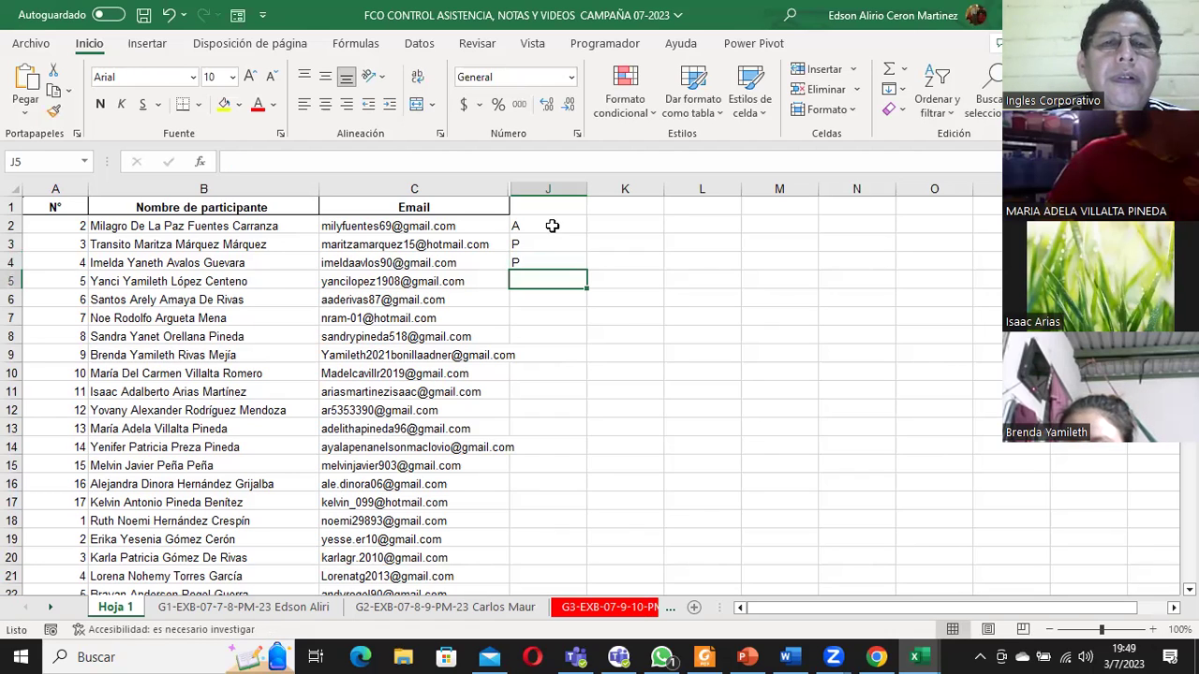
{"action": "type", "text": "P"}
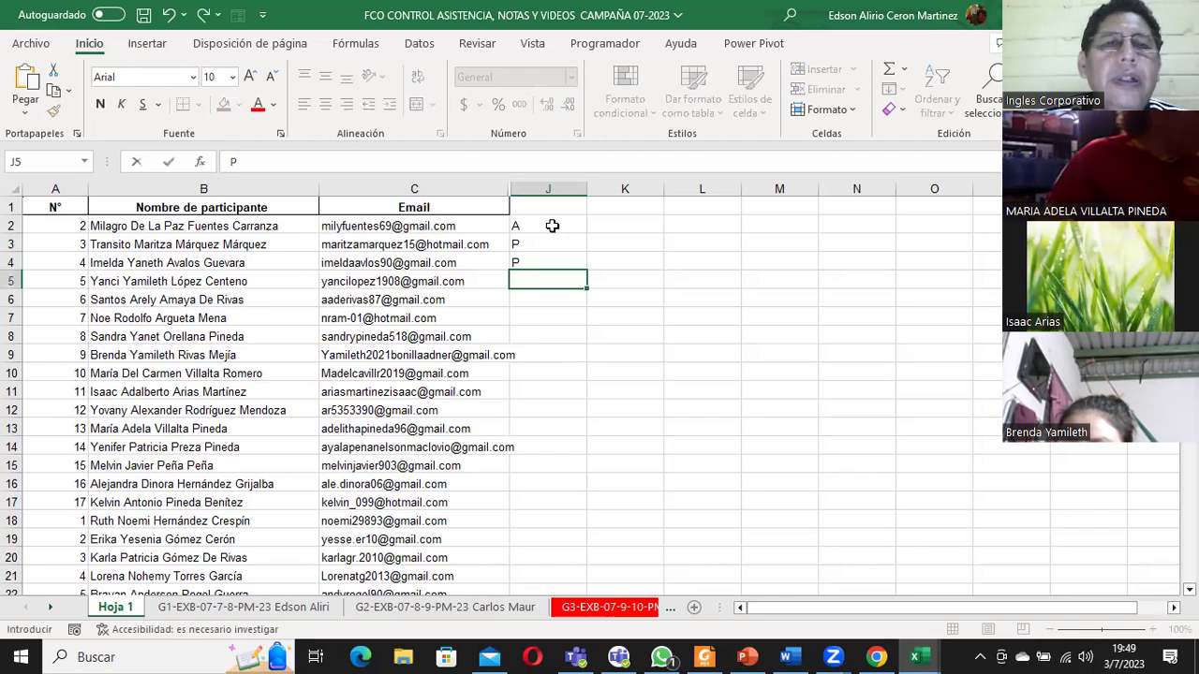
{"action": "key", "text": "Return"}
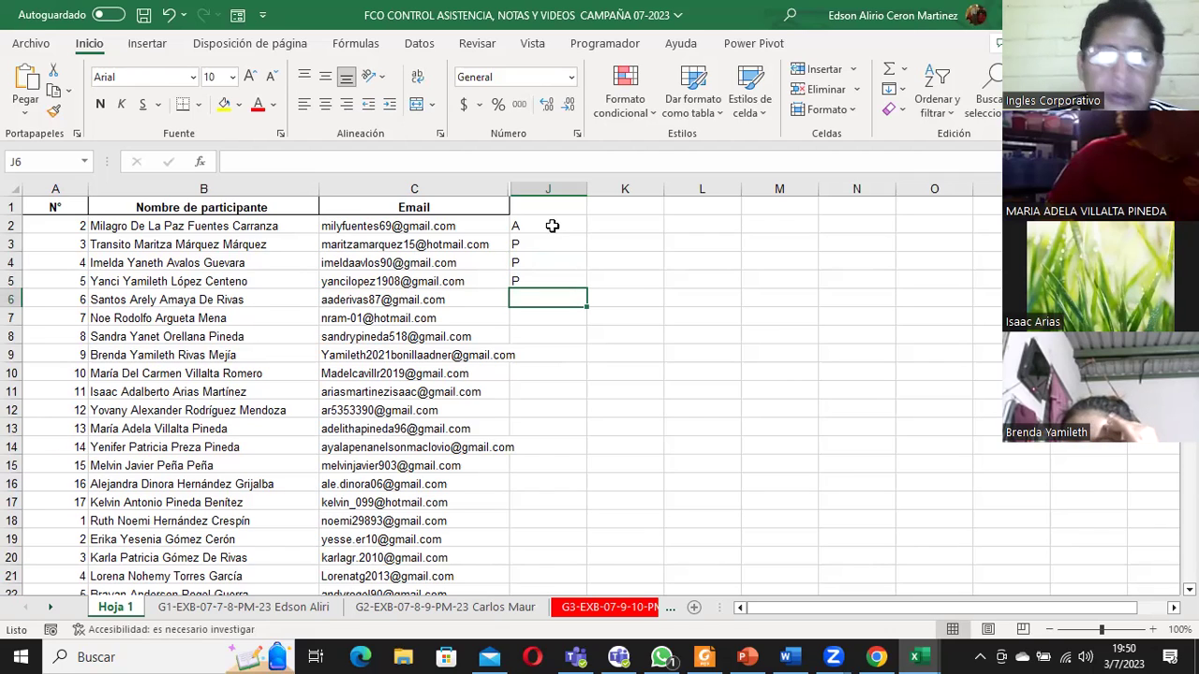
{"action": "type", "text": "A"}
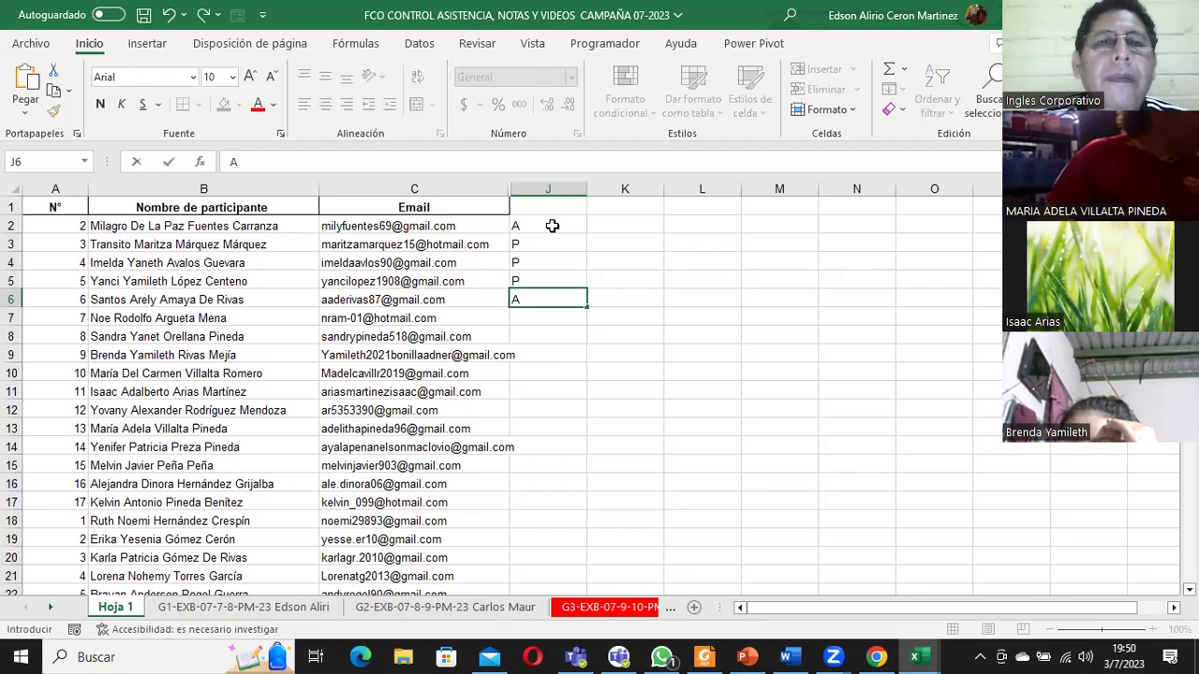
{"action": "key", "text": "Return"}
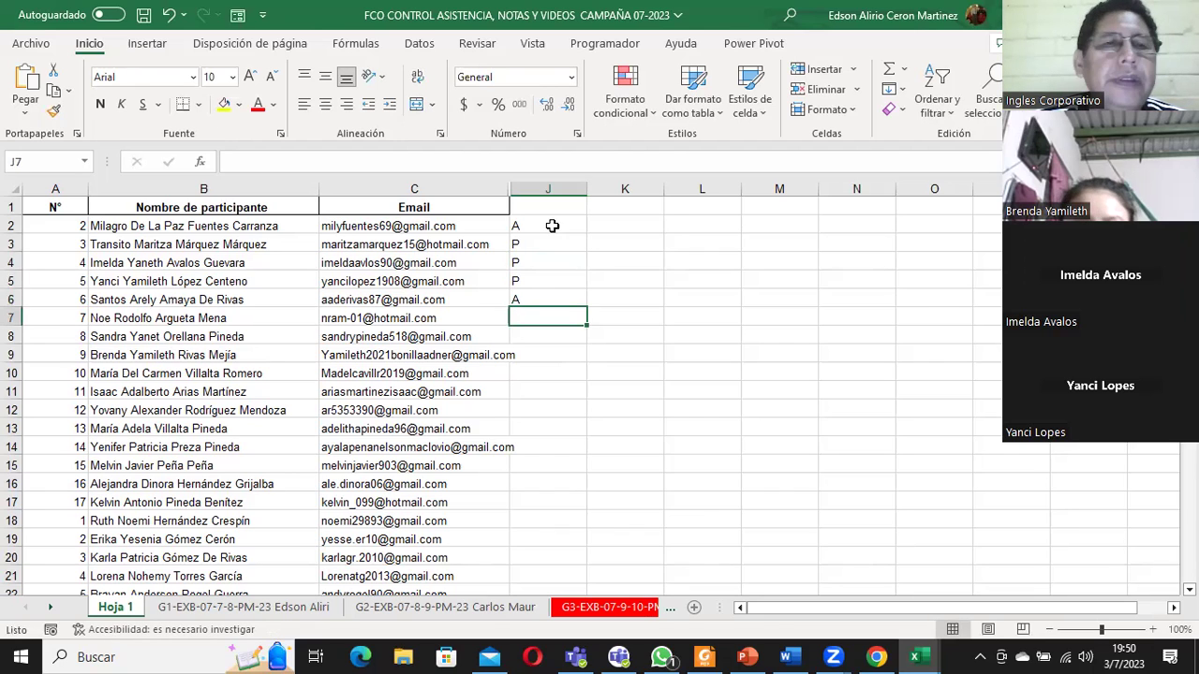
Step: Mark attendance in J7–J11 as P, A, P, P, P
{"action": "type", "text": "P"}
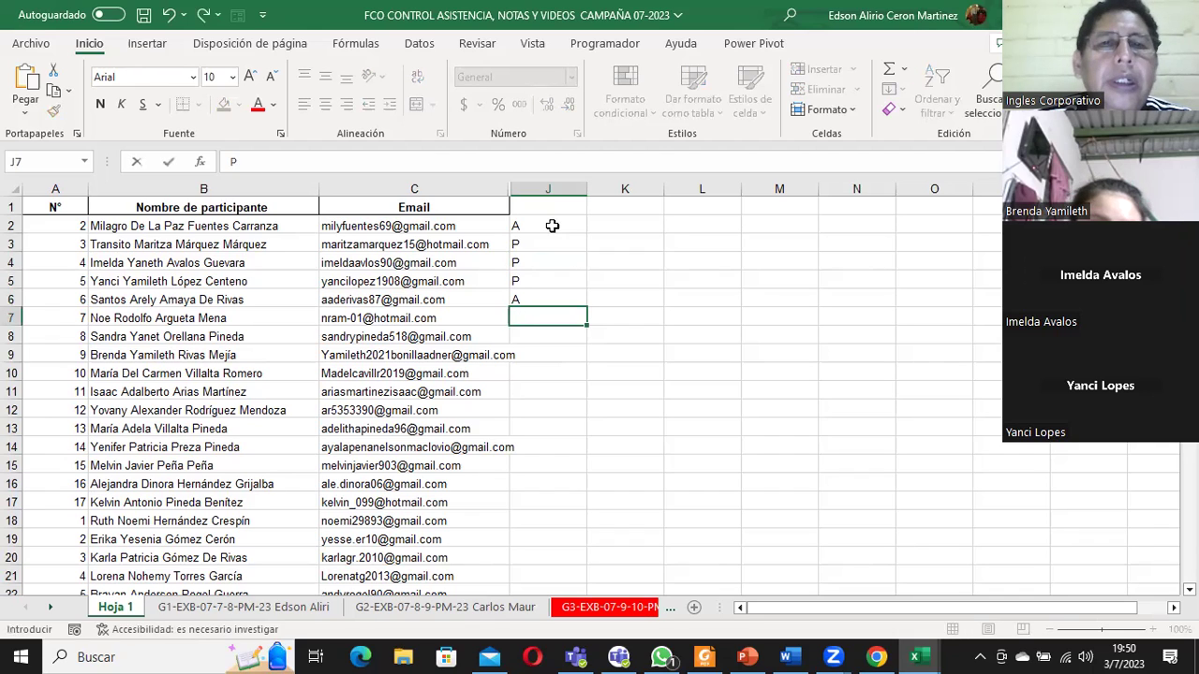
{"action": "key", "text": "Return"}
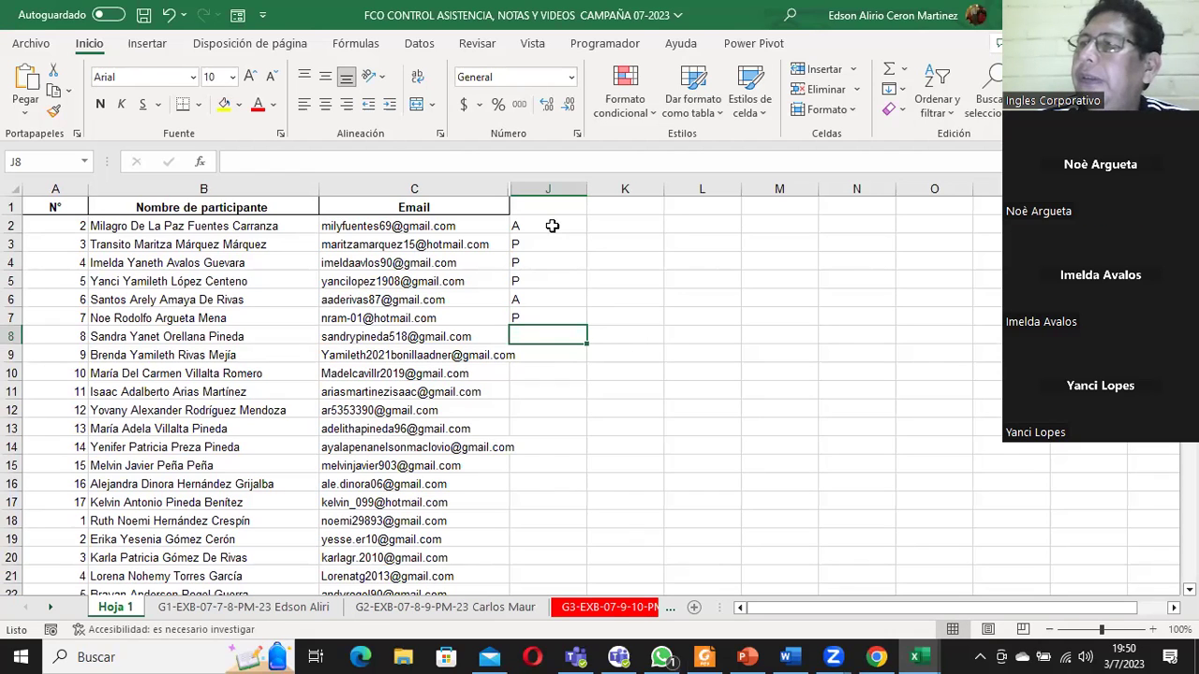
{"action": "type", "text": "A"}
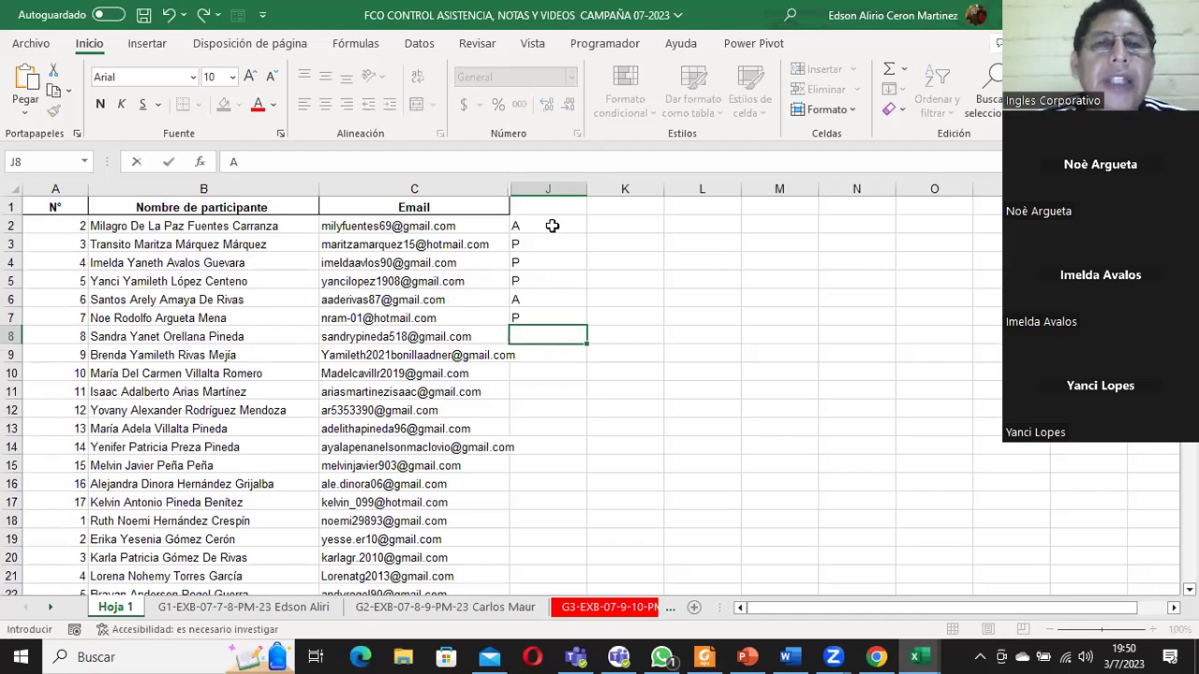
{"action": "key", "text": "Return"}
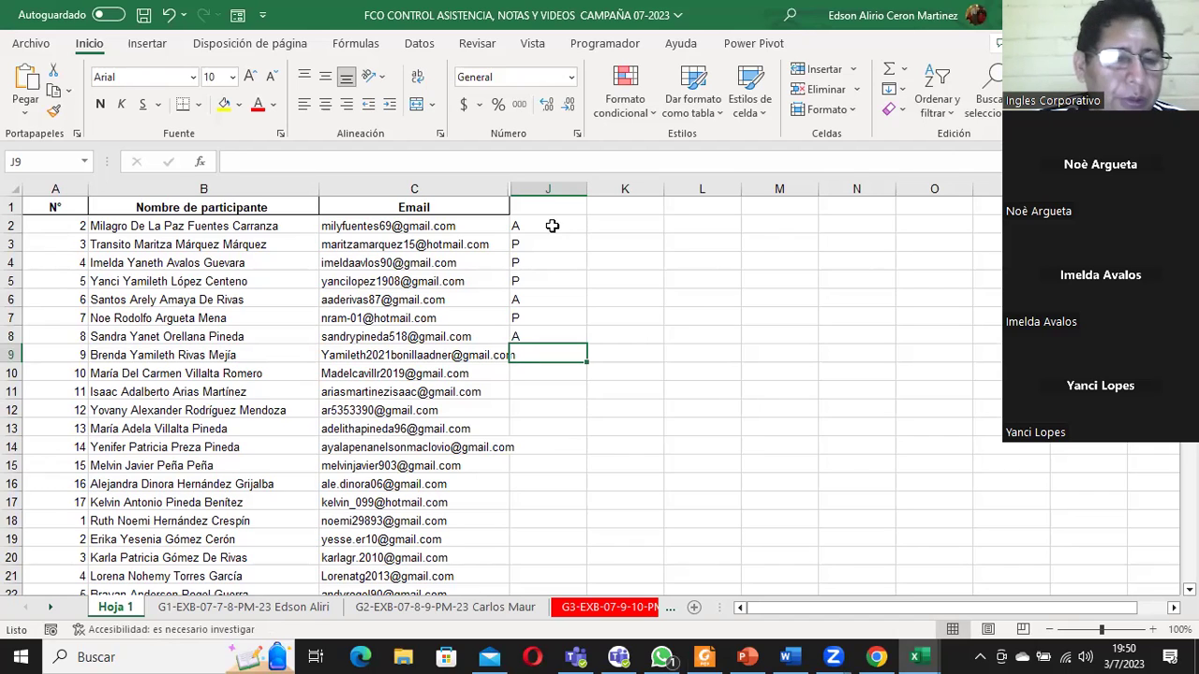
{"action": "type", "text": "A"}
{"action": "key", "text": "BackSpace"}
{"action": "type", "text": "P"}
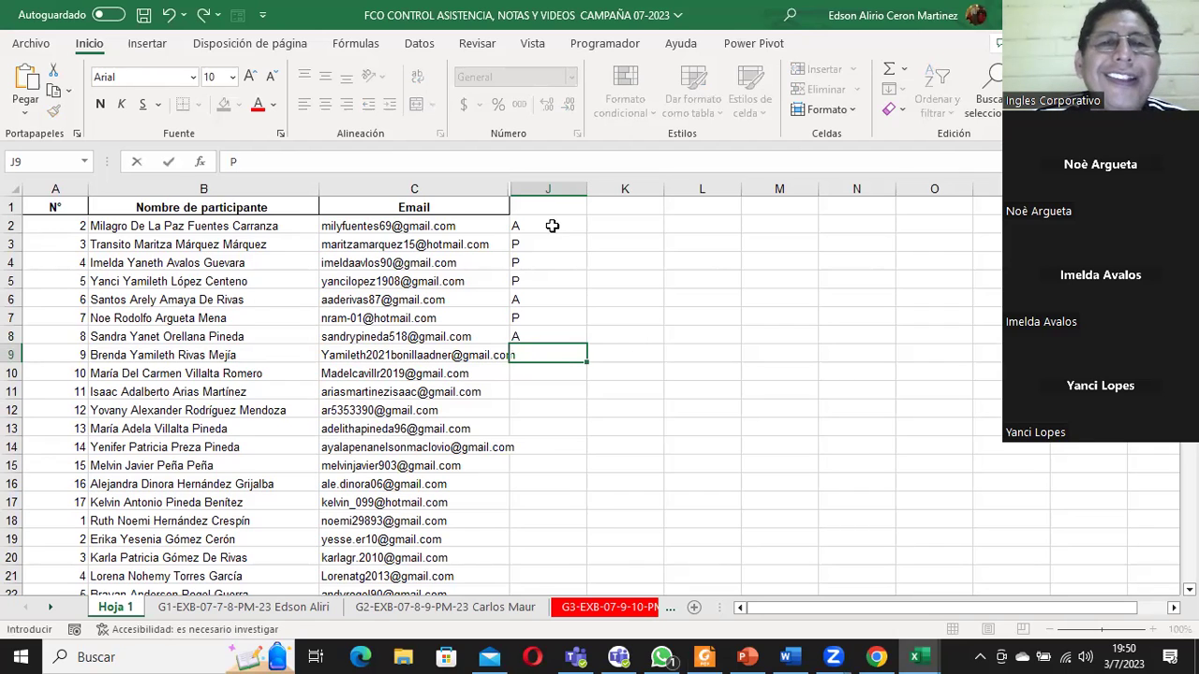
{"action": "key", "text": "Return"}
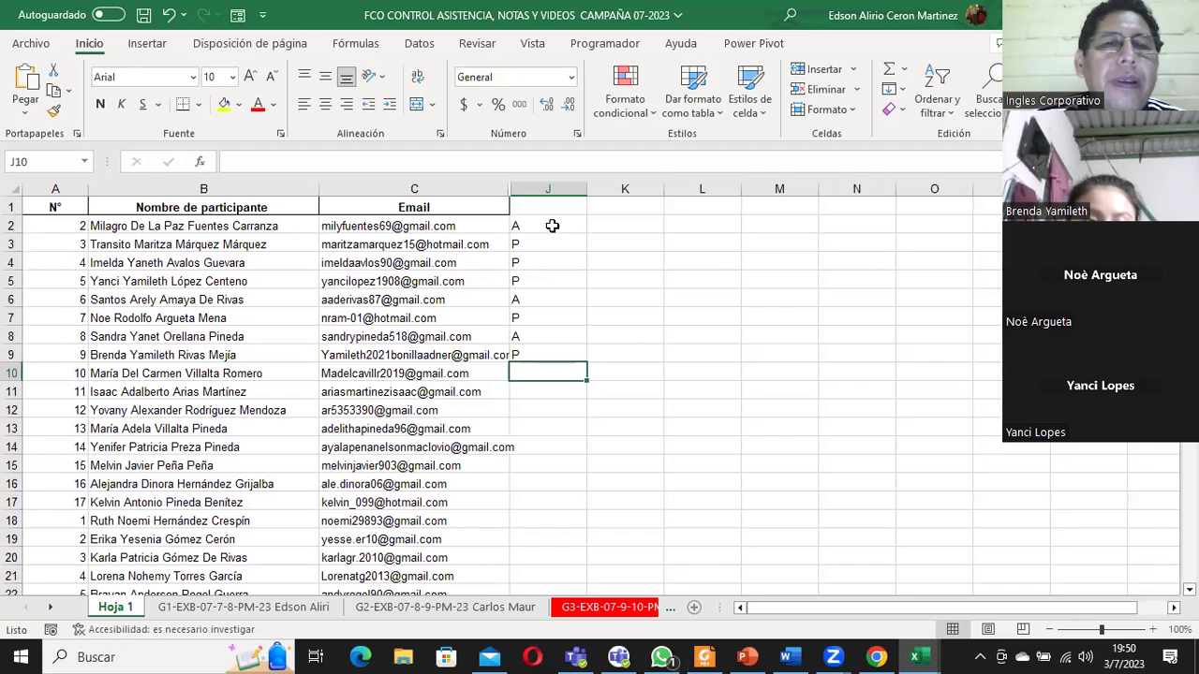
{"action": "type", "text": "P"}
{"action": "key", "text": "Return"}
{"action": "type", "text": "P"}
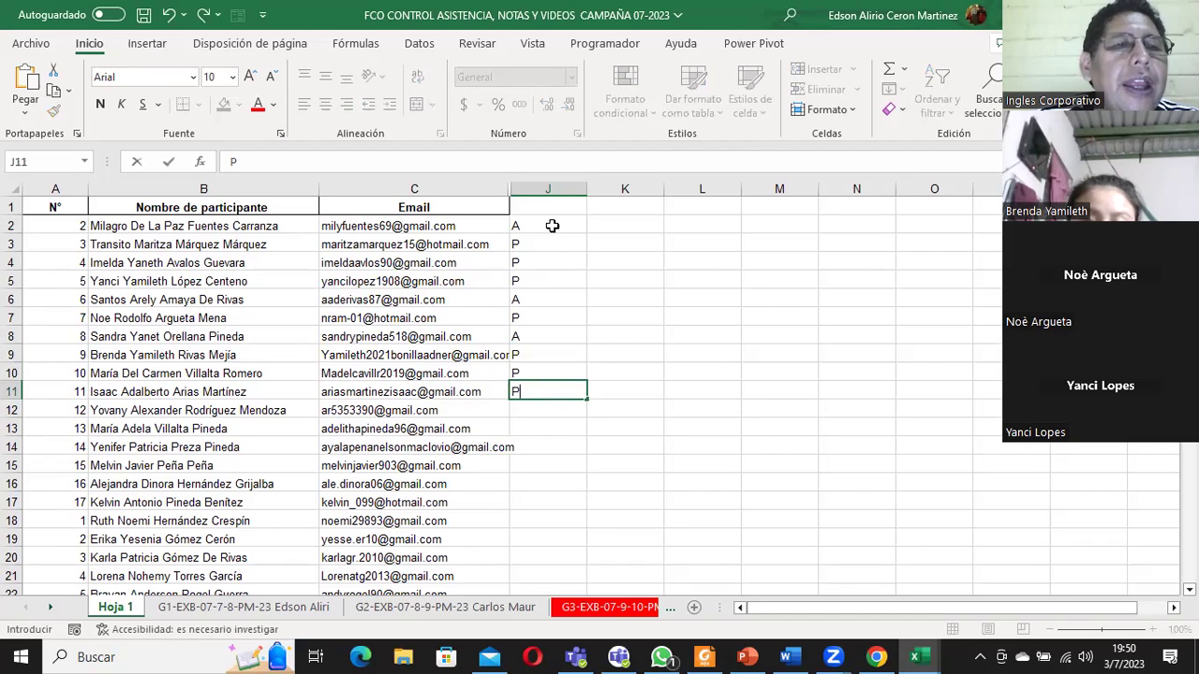
{"action": "key", "text": "BackSpace"}
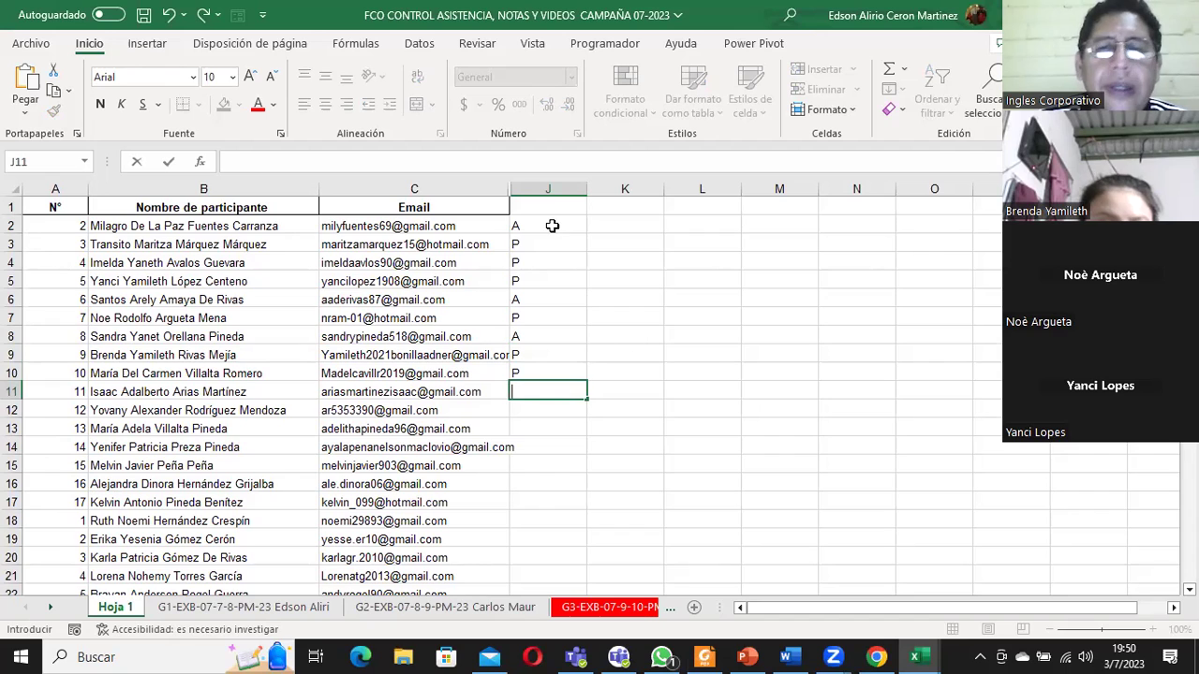
{"action": "type", "text": "P"}
{"action": "key", "text": "Return"}
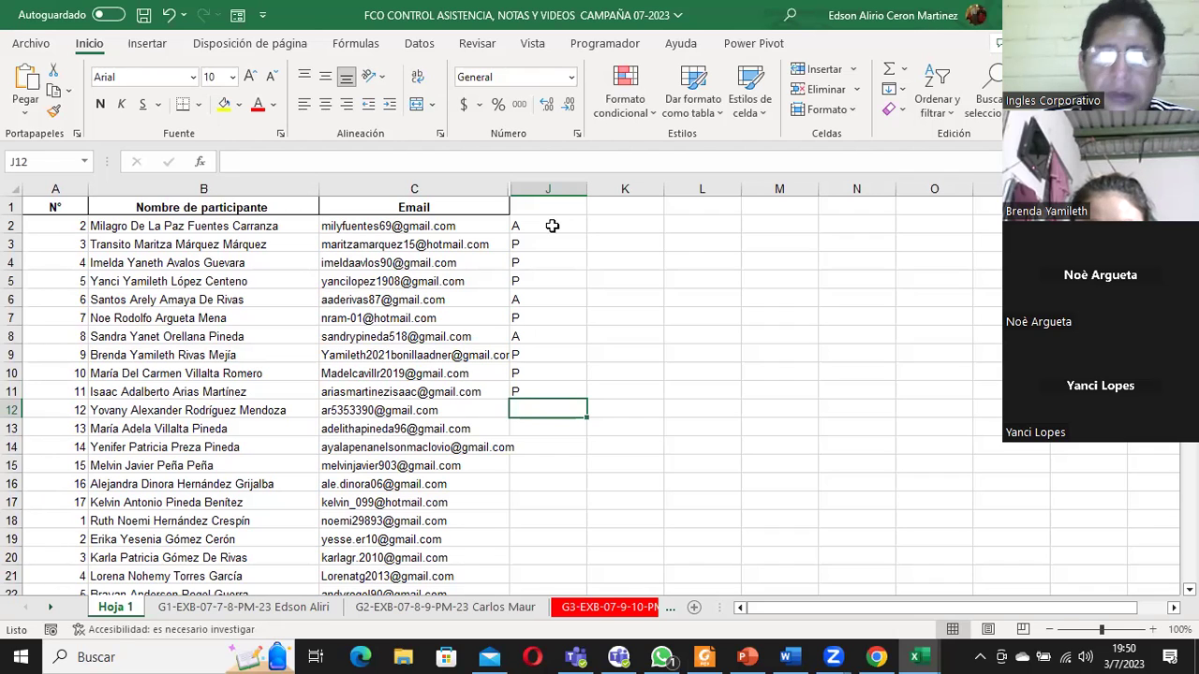
Step: Mark participants 12 to 15 present with P in J12–J15
{"action": "type", "text": "P"}
{"action": "key", "text": "Return"}
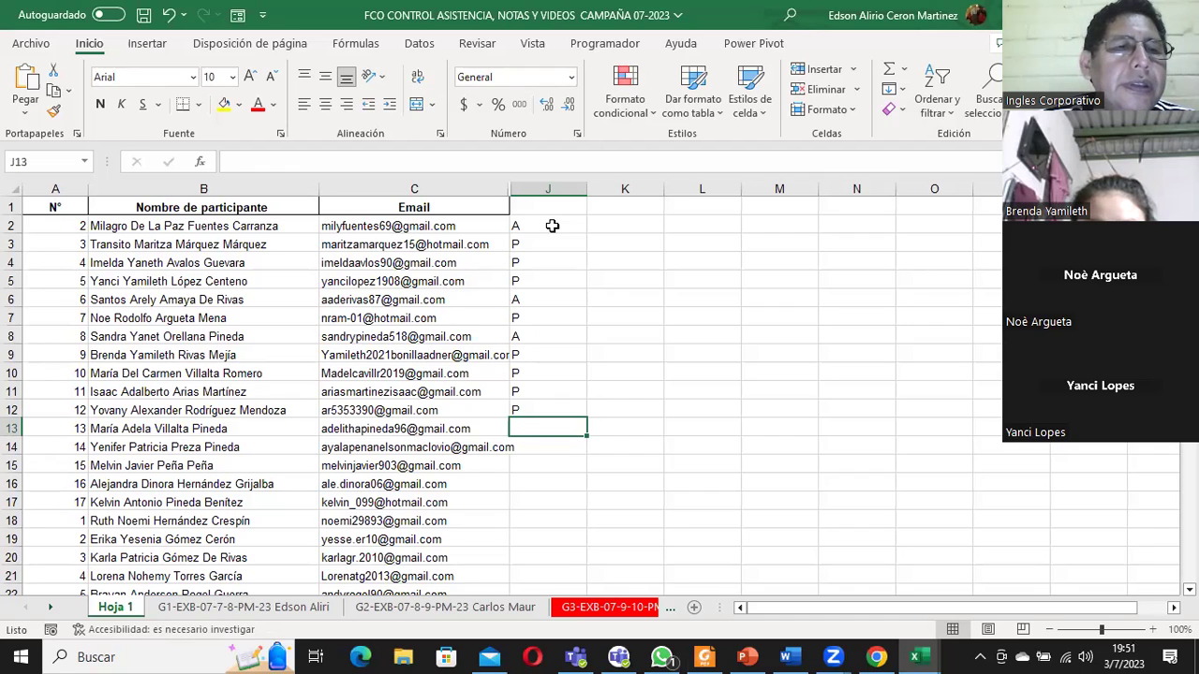
{"action": "type", "text": "P"}
{"action": "key", "text": "Return"}
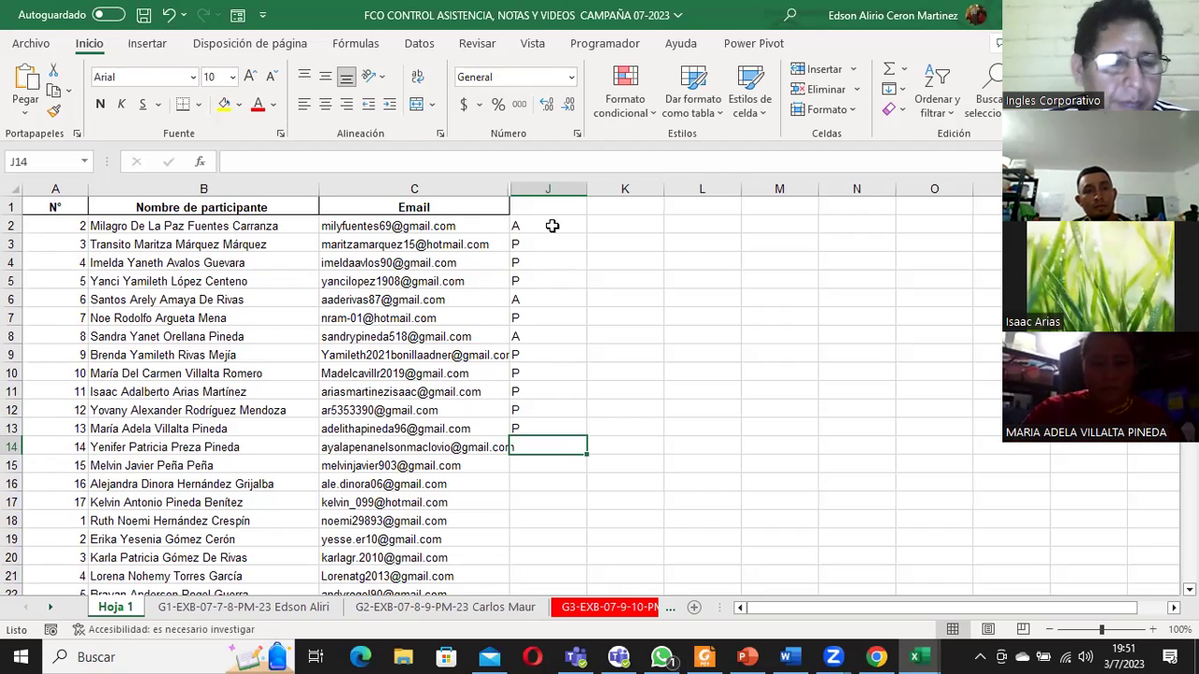
{"action": "type", "text": "P"}
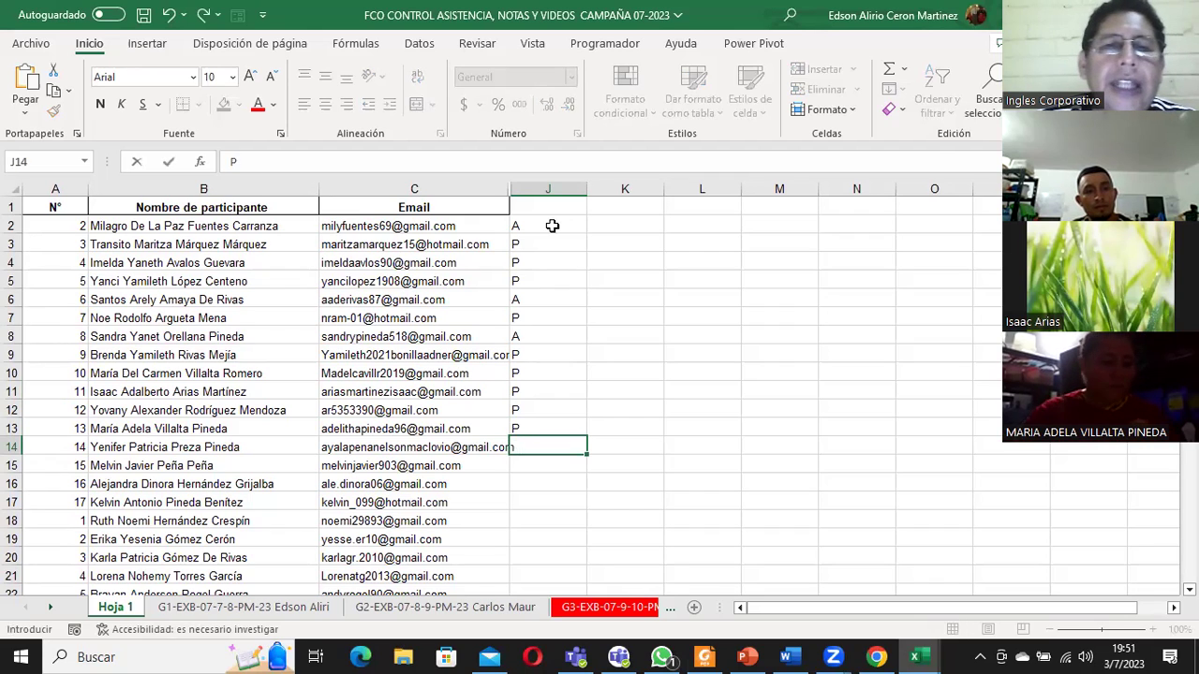
{"action": "key", "text": "Return"}
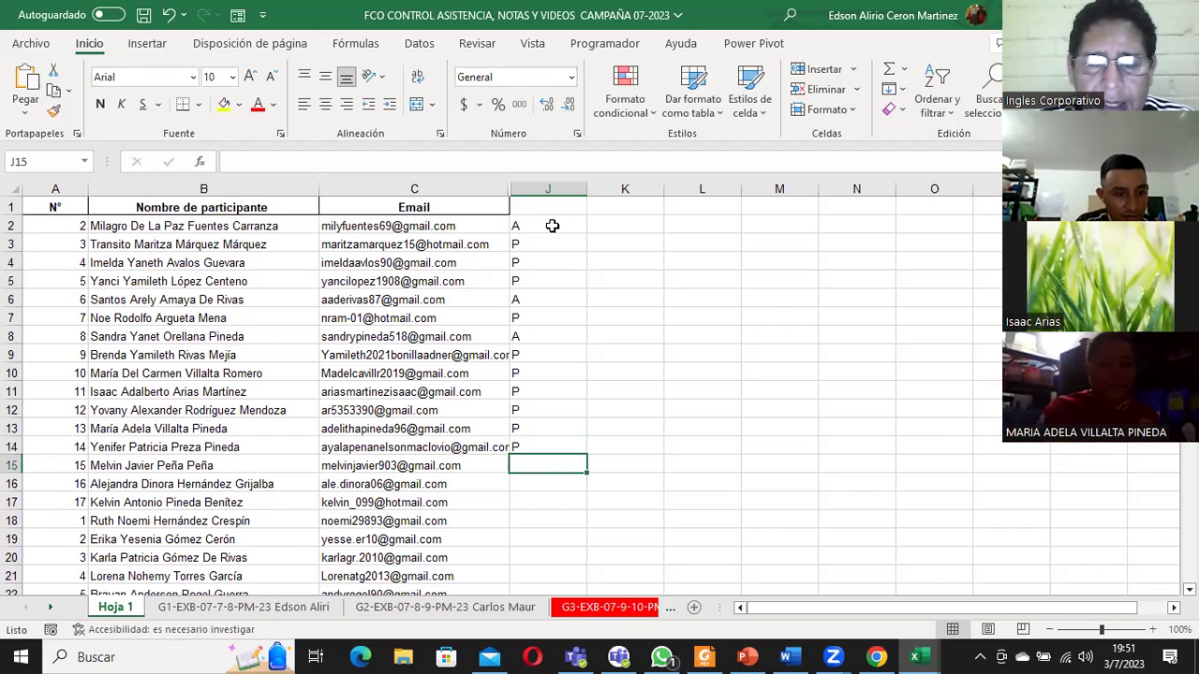
{"action": "type", "text": "P"}
{"action": "key", "text": "Return"}
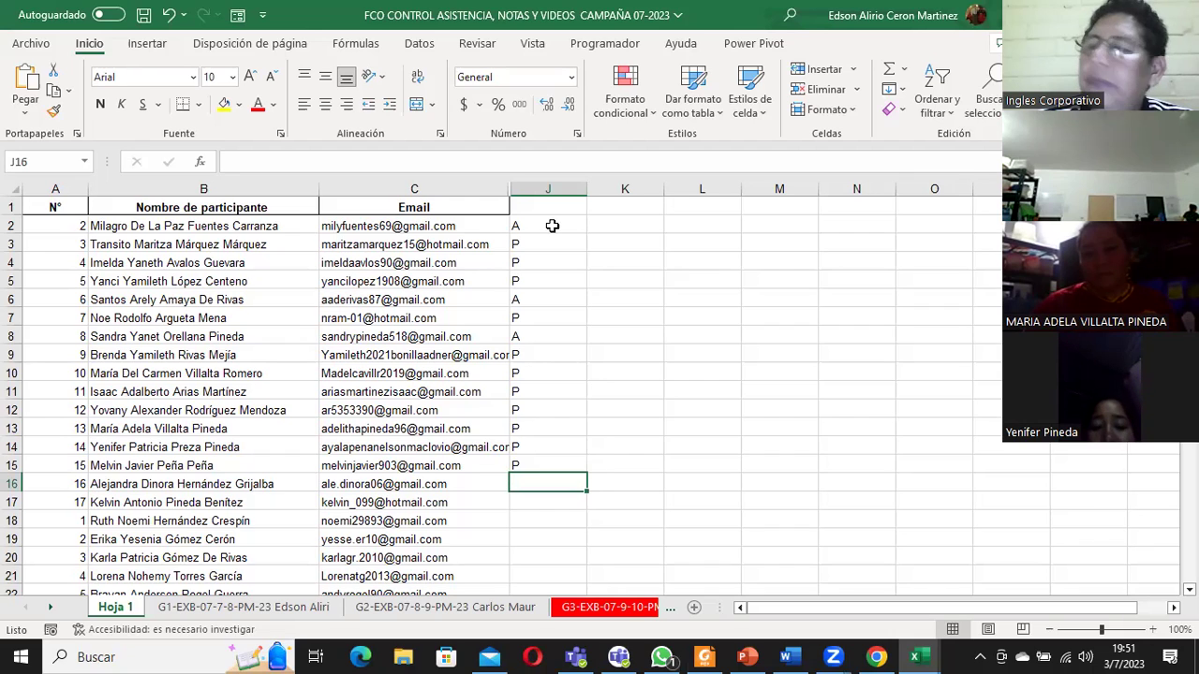
Step: Mark participant 16 absent (A) in J16 and participant 17 present (P) in J17
{"action": "type", "text": "P"}
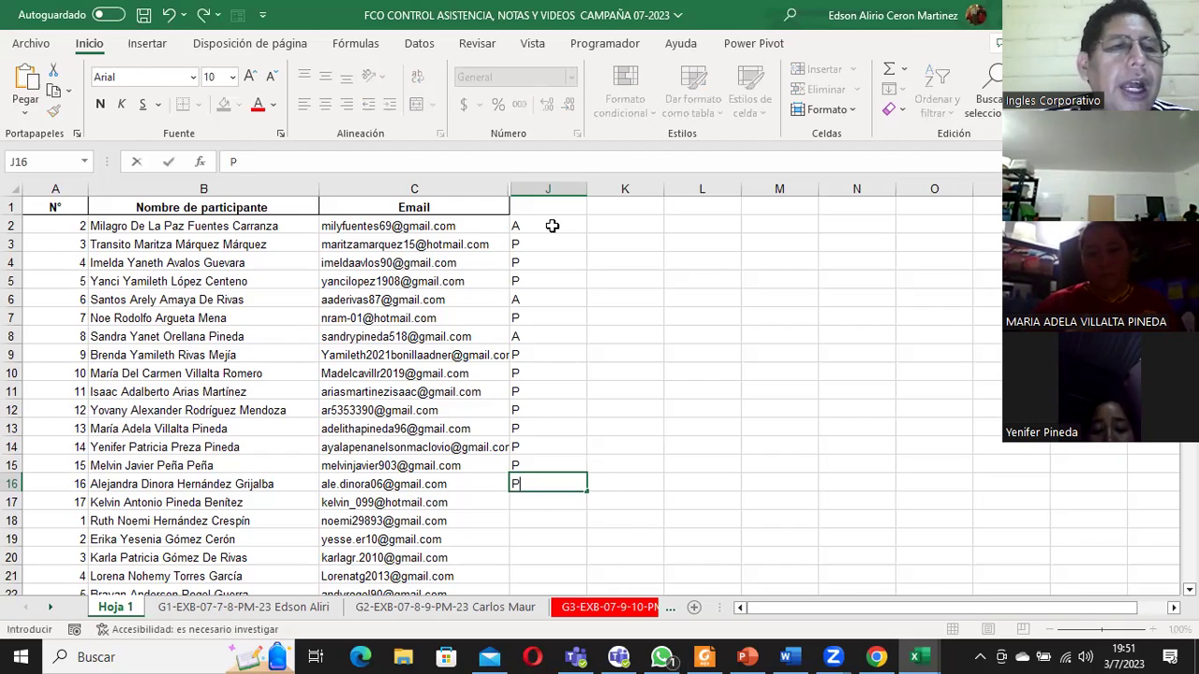
{"action": "key", "text": "BackSpace"}
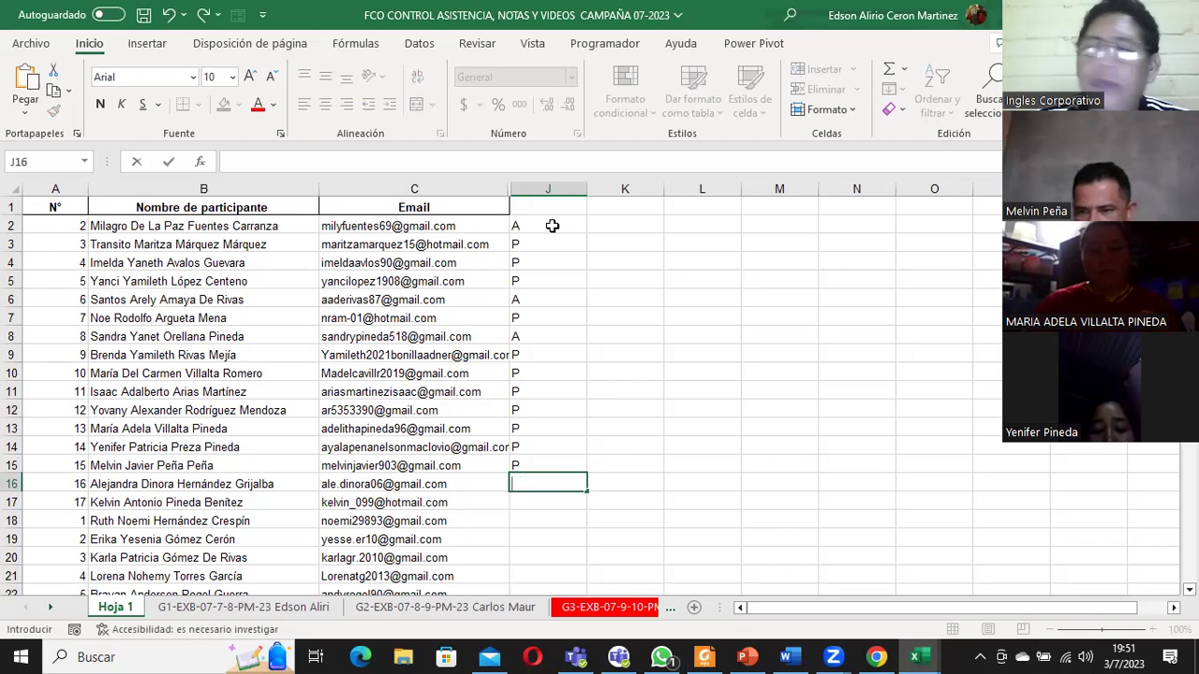
{"action": "type", "text": "A"}
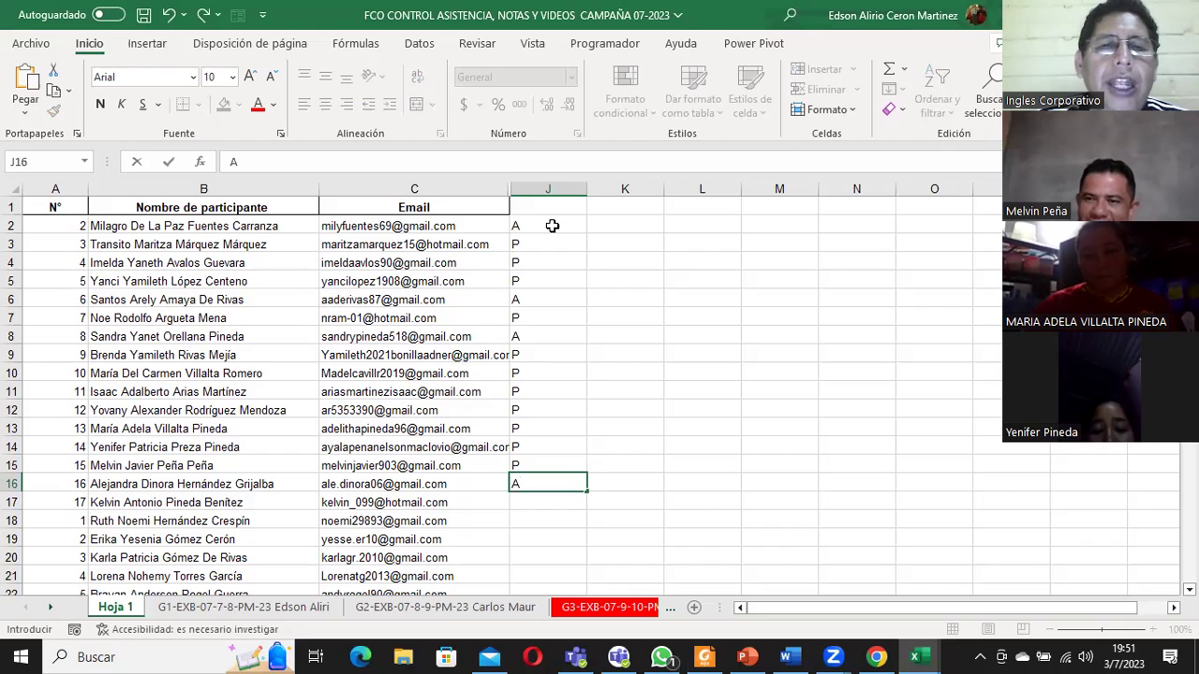
{"action": "key", "text": "Return"}
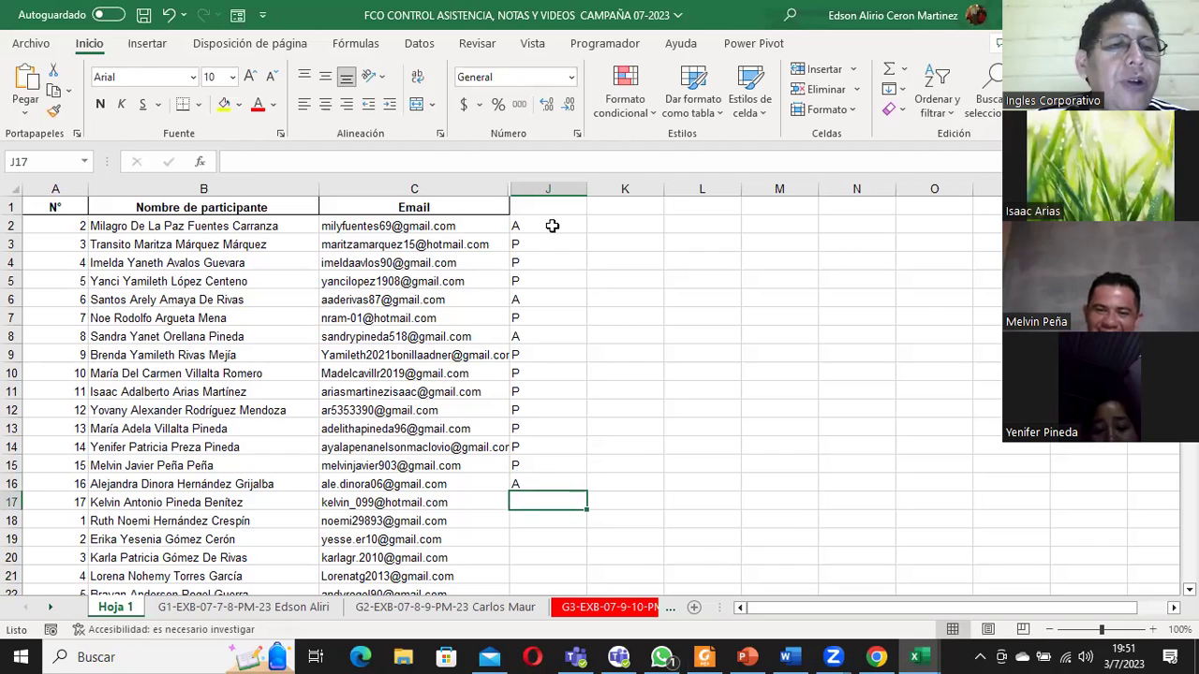
{"action": "type", "text": "P"}
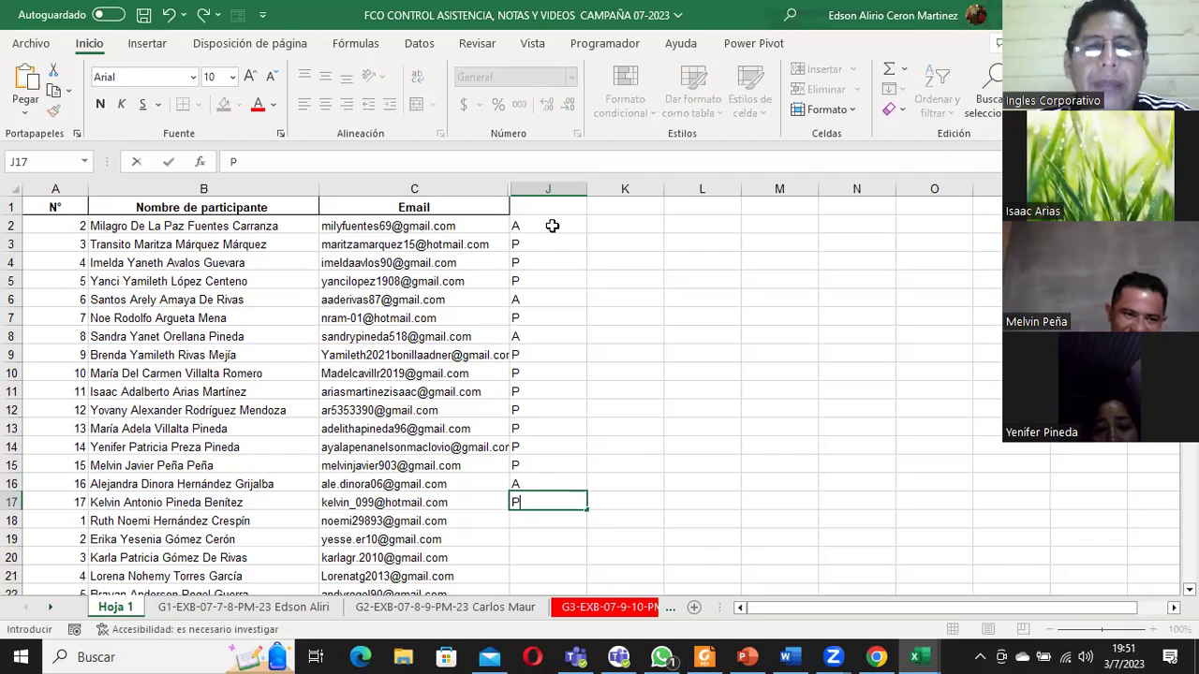
{"action": "key", "text": "Return"}
{"action": "left_click", "coordinate": [552, 226]}
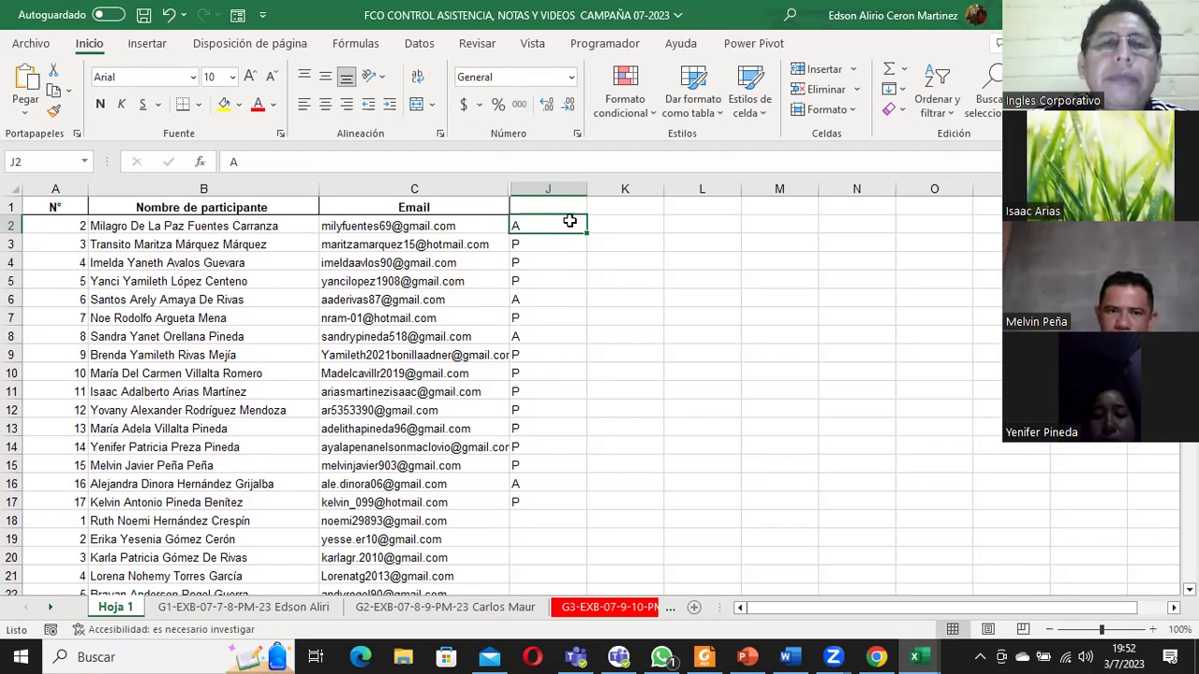
{"action": "left_click", "coordinate": [539, 305]}
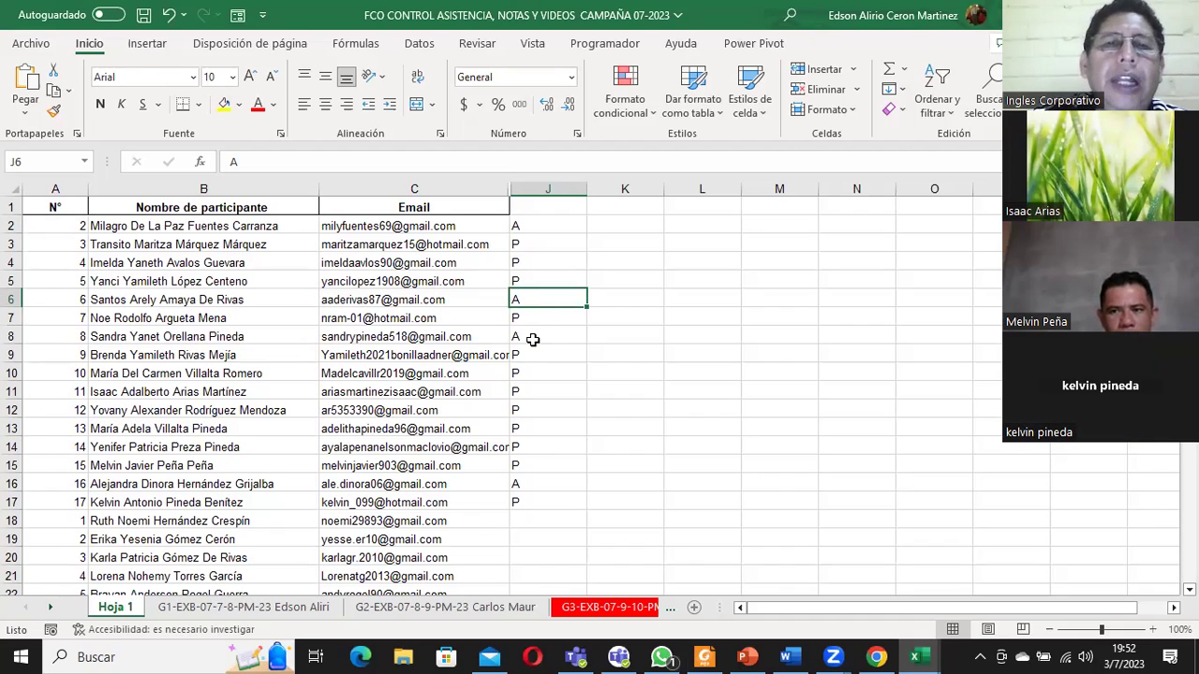
{"action": "left_click", "coordinate": [532, 339]}
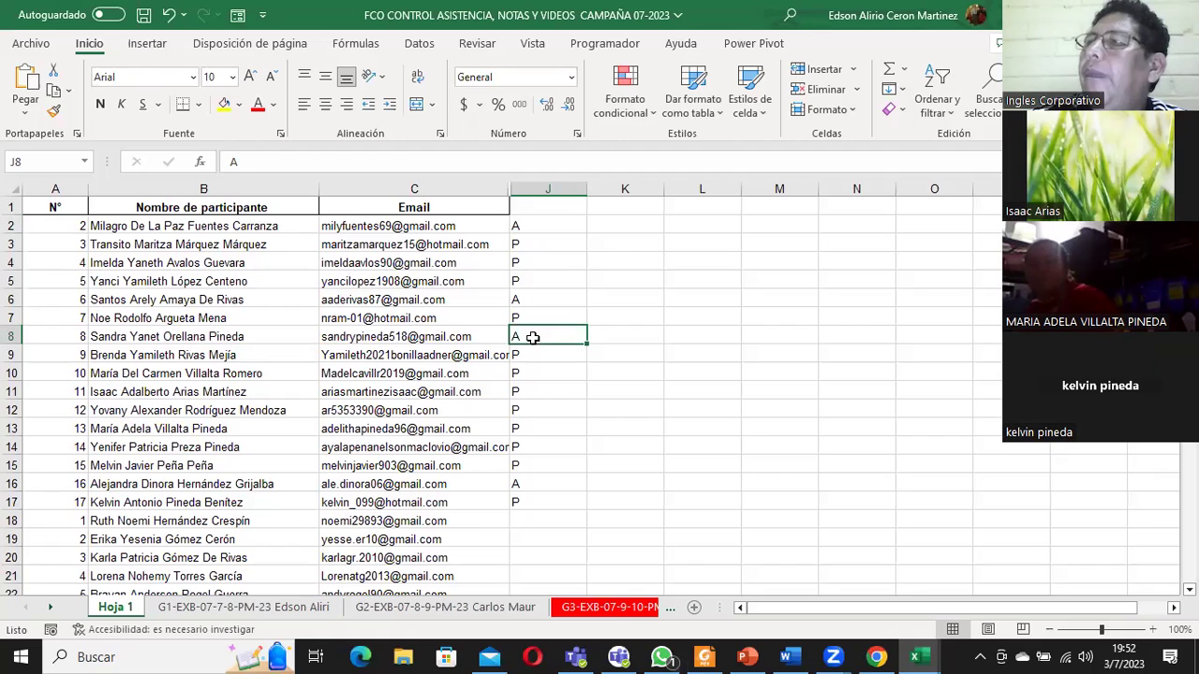
{"action": "left_click", "coordinate": [529, 484]}
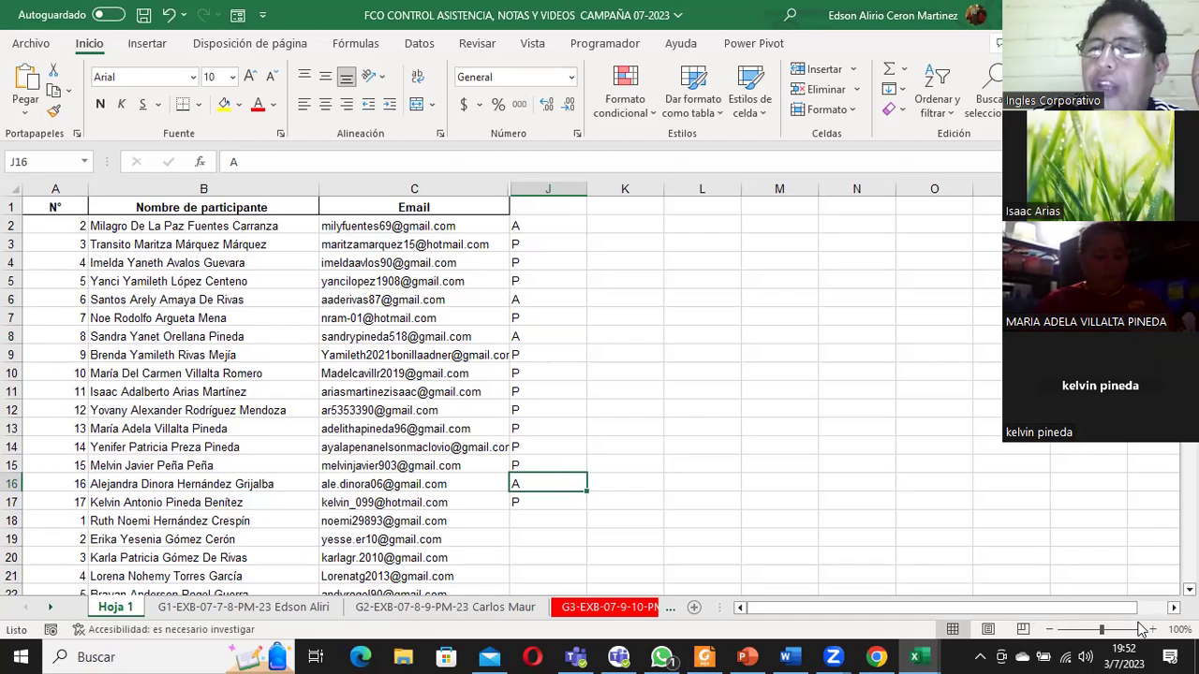
Step: Zoom in on the sheet and insert a blank row 18 for a new participant
{"action": "left_click", "coordinate": [1152, 630]}
{"action": "left_click", "coordinate": [1153, 632]}
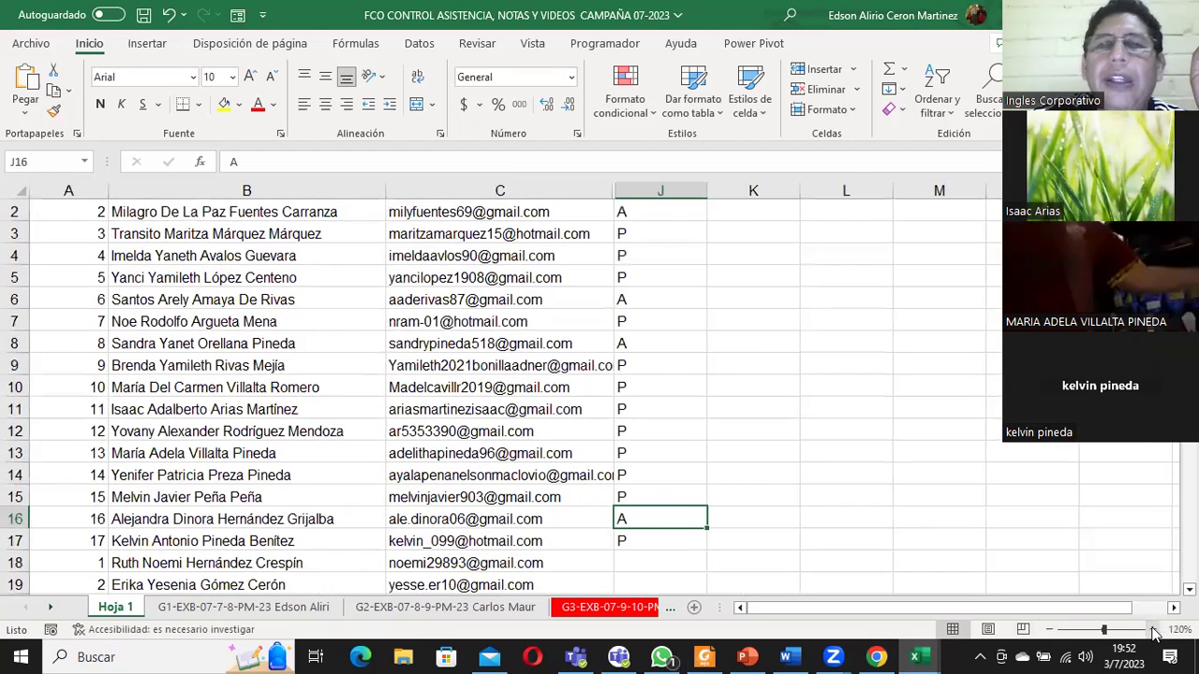
{"action": "left_click", "coordinate": [1151, 630]}
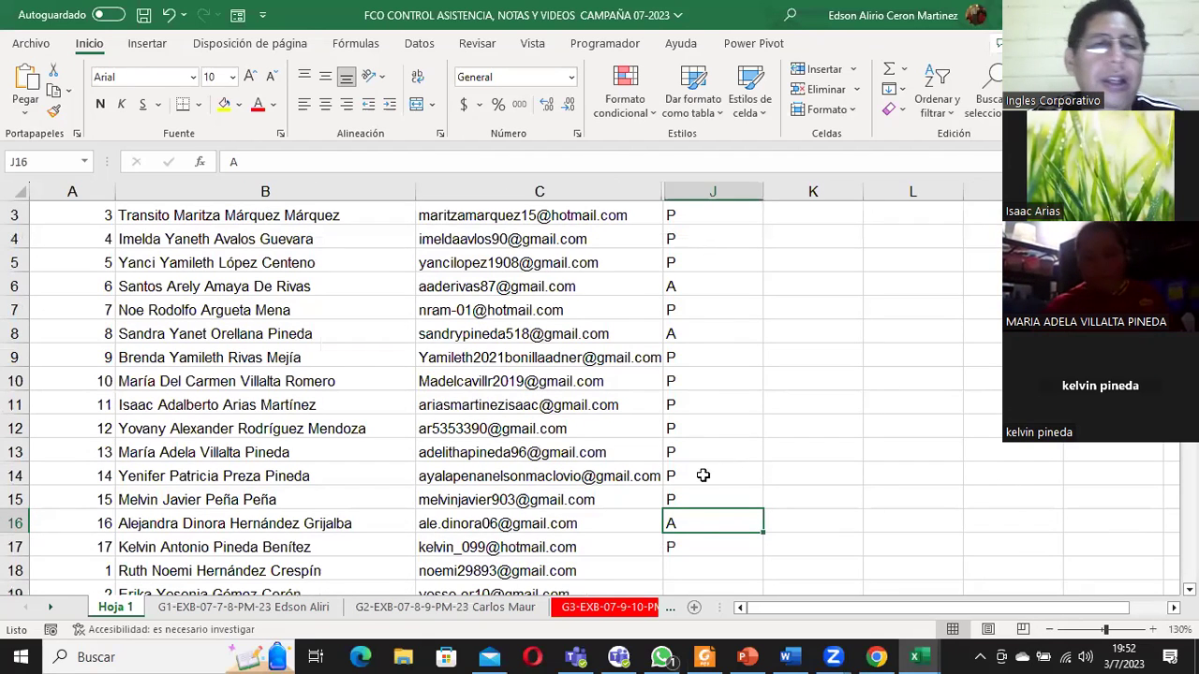
{"action": "left_click", "coordinate": [15, 570]}
{"action": "right_click", "coordinate": [15, 571]}
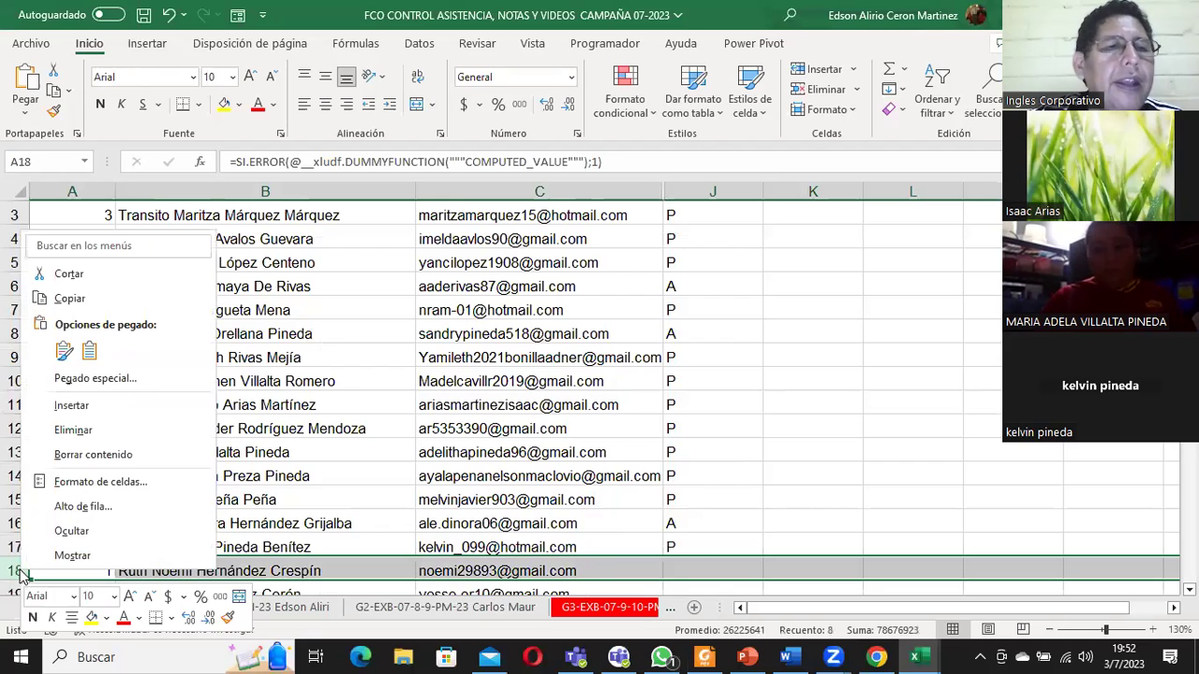
{"action": "left_click", "coordinate": [71, 405]}
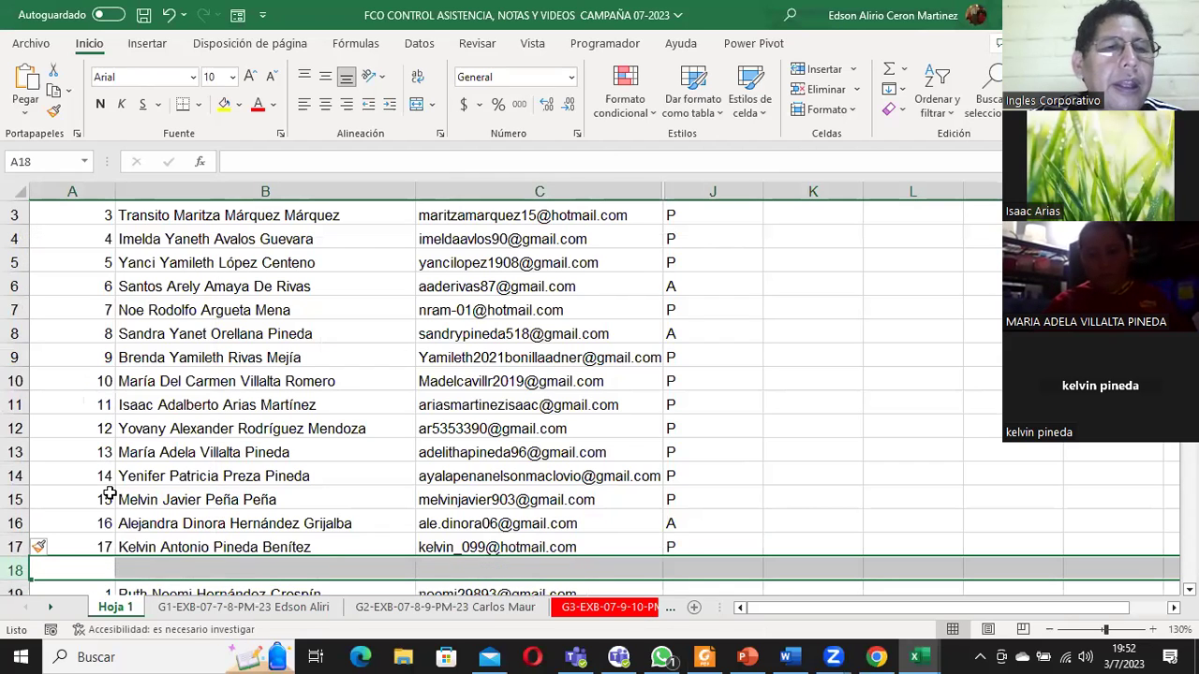
Step: Enter the new participant's full name in cell B18, correcting the capitalisation
{"action": "left_click", "coordinate": [161, 573]}
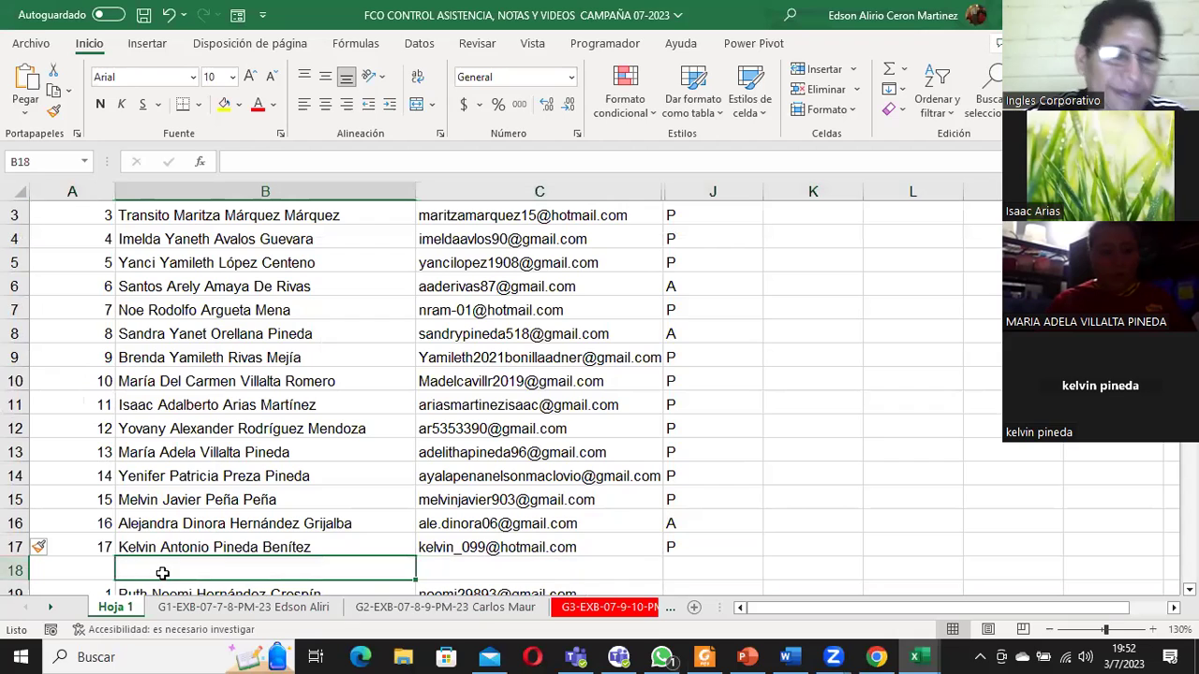
{"action": "type", "text": "ceLIA"}
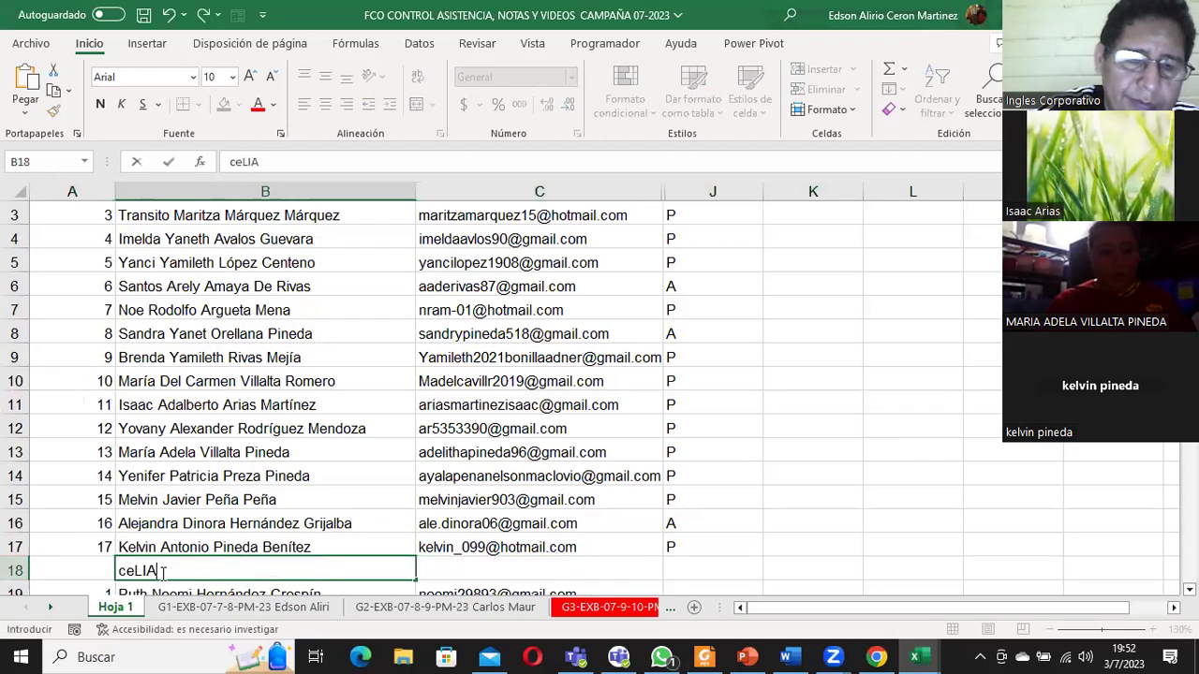
{"action": "key", "text": "BackSpace"}
{"action": "key", "text": "BackSpace"}
{"action": "key", "text": "BackSpace"}
{"action": "type", "text": "Raquel"}
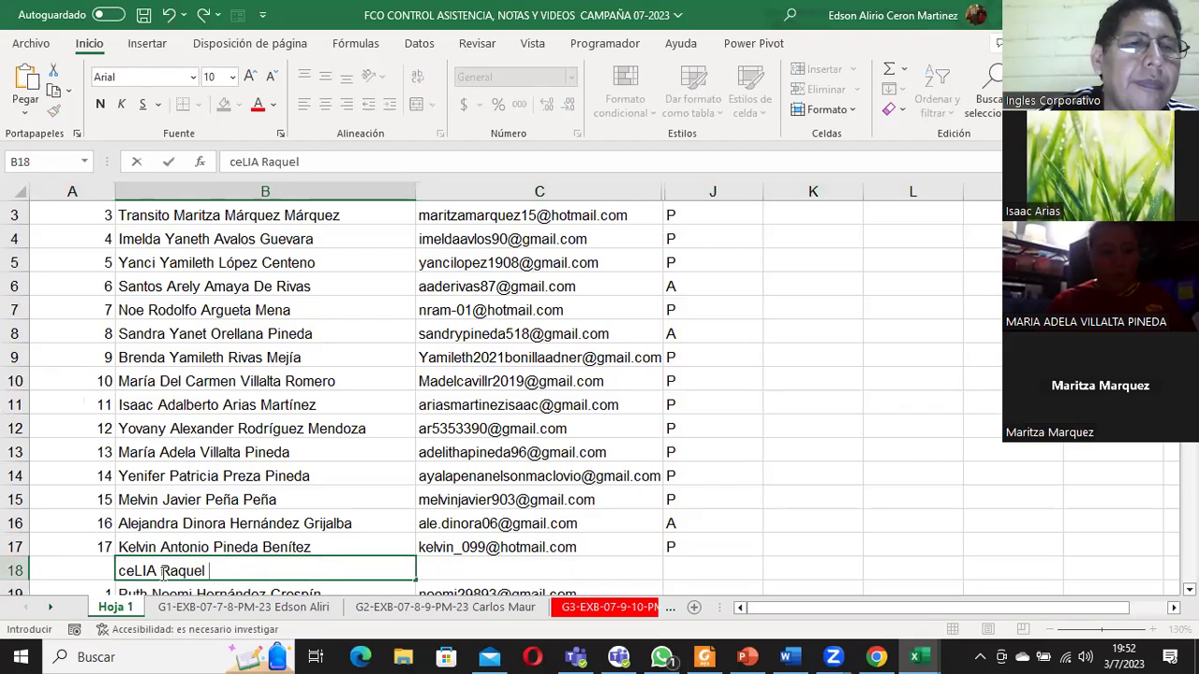
{"action": "key", "text": "BackSpace"}
{"action": "key", "text": "BackSpace"}
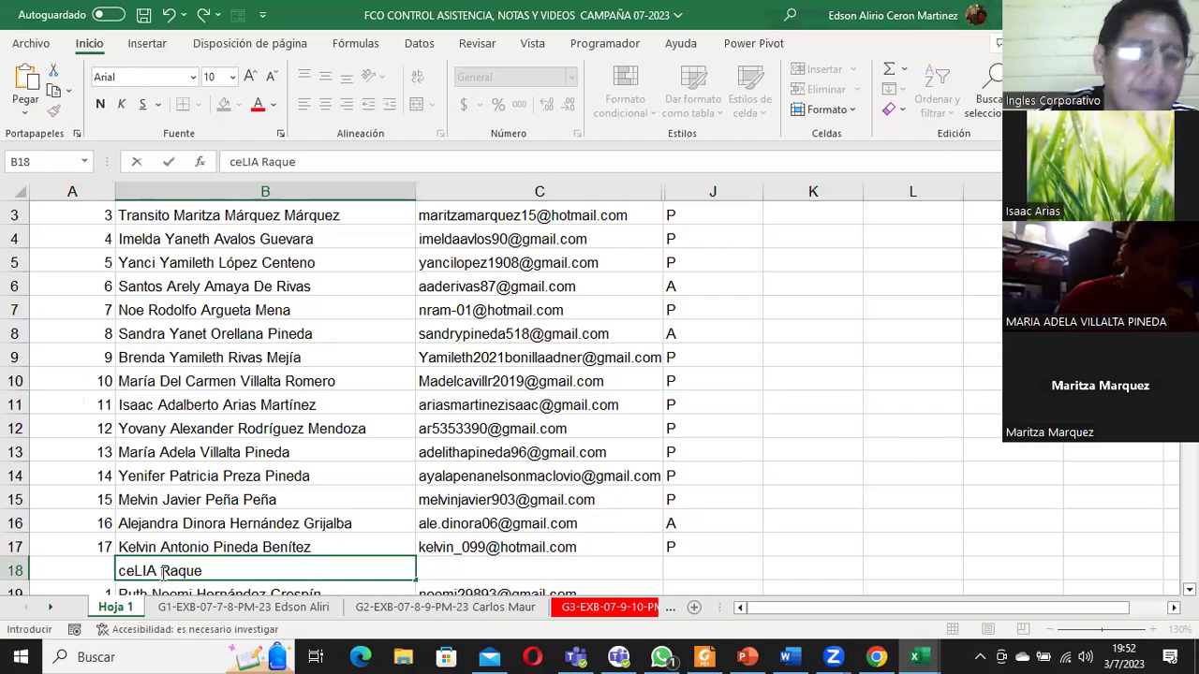
{"action": "key", "text": "BackSpace"}
{"action": "key", "text": "BackSpace"}
{"action": "key", "text": "BackSpace"}
{"action": "key", "text": "BackSpace"}
{"action": "key", "text": "BackSpace"}
{"action": "key", "text": "BackSpace"}
{"action": "type", "text": "Cesar Gustavo Cortez Acevedo"}
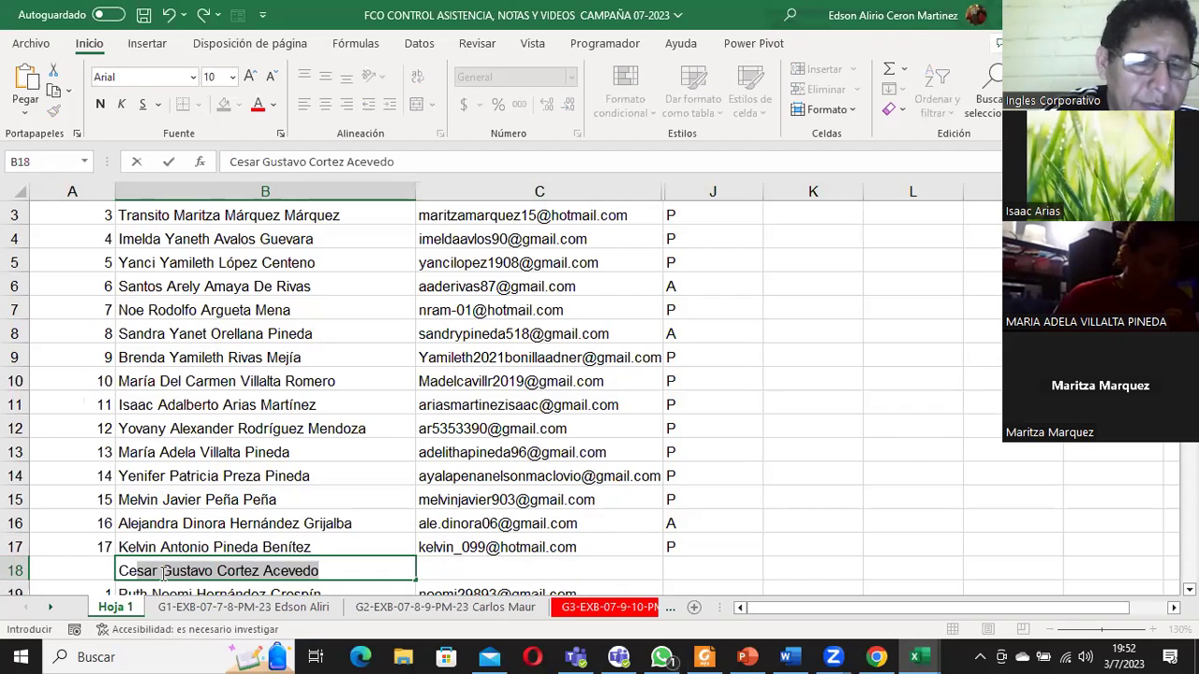
{"action": "type", "text": "lia Raquel Orellana A"}
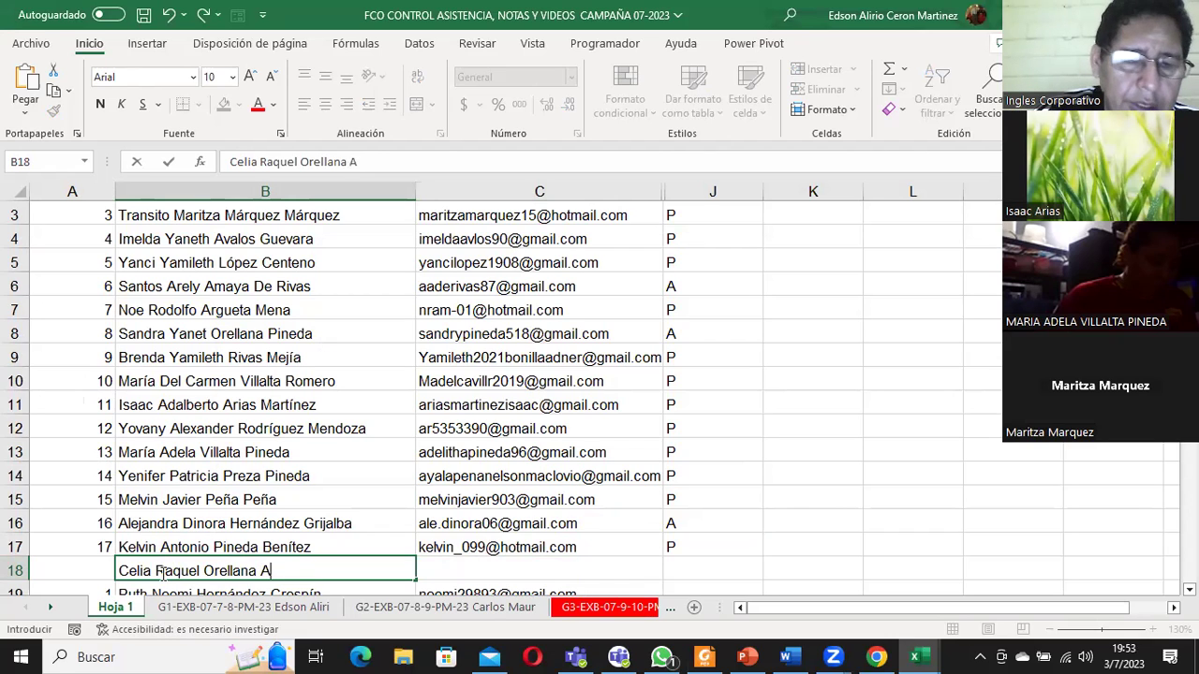
{"action": "type", "text": "ilar"}
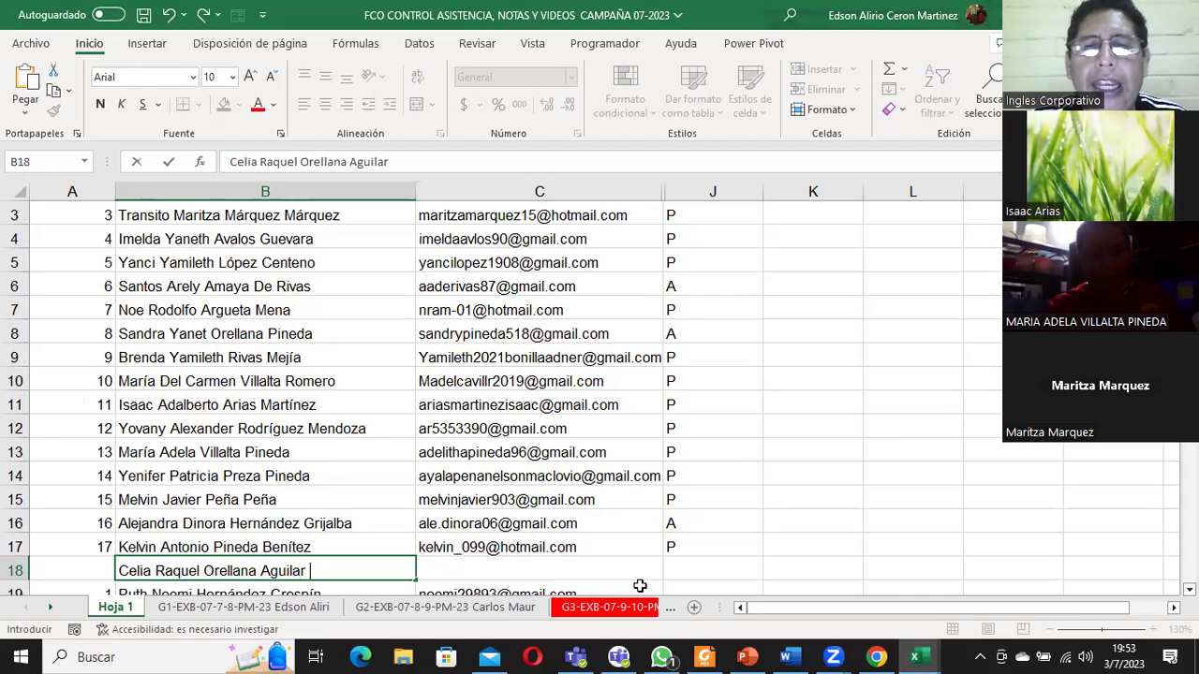
{"action": "left_click", "coordinate": [517, 570]}
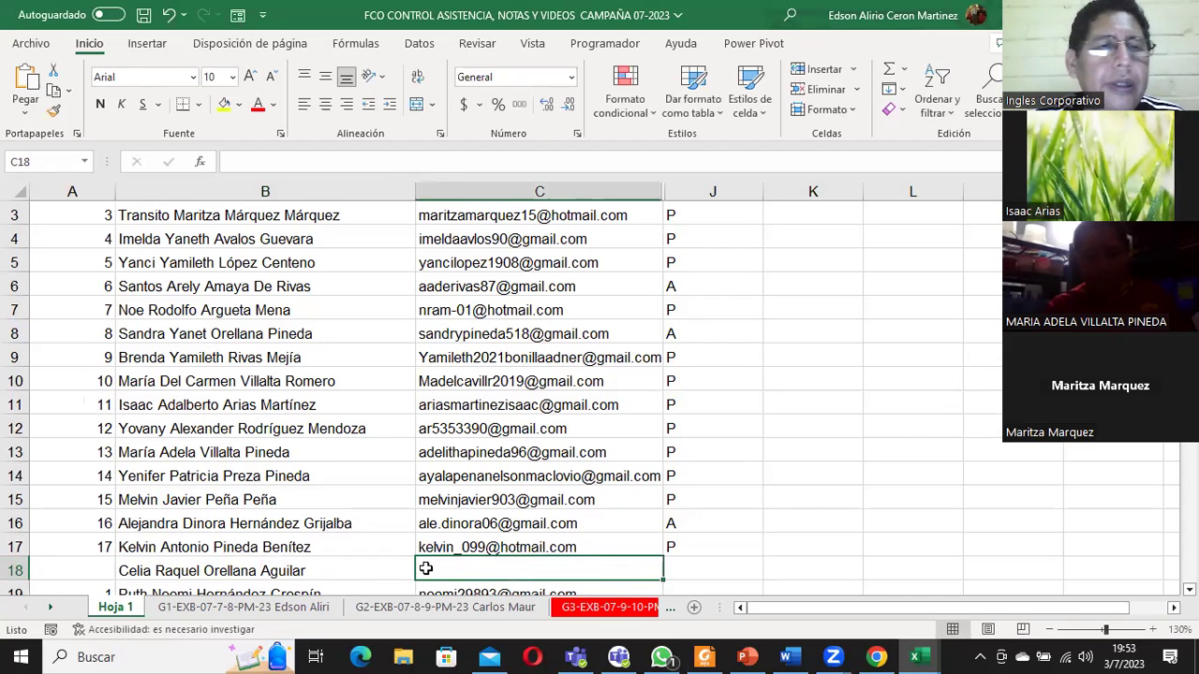
{"action": "left_click", "coordinate": [246, 570]}
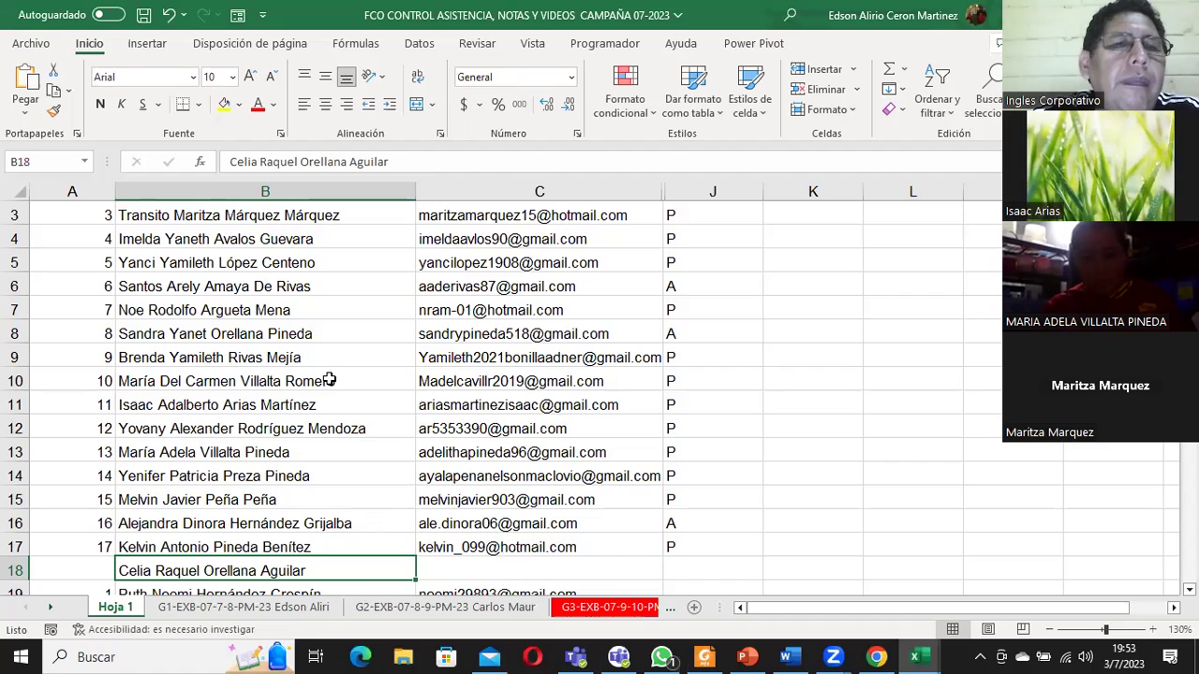
Step: Change participant 8's mark in J8 from A to P
{"action": "left_click", "coordinate": [325, 332]}
{"action": "left_click", "coordinate": [676, 334]}
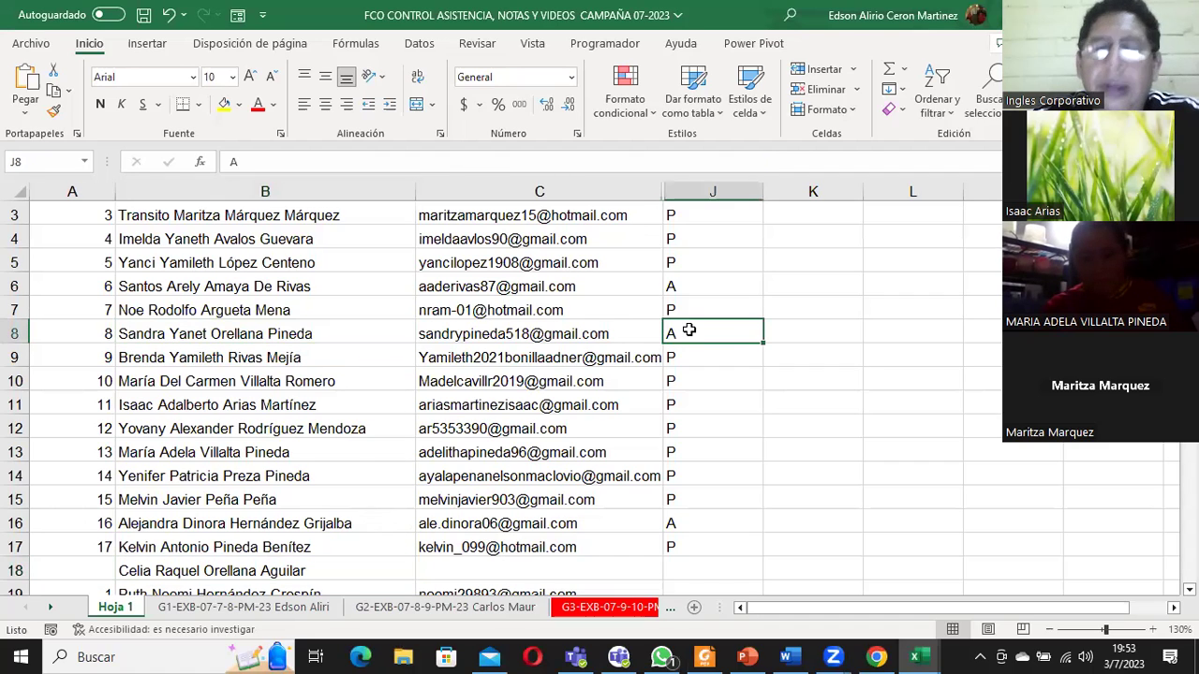
{"action": "key", "text": "BackSpace"}
{"action": "type", "text": "p"}
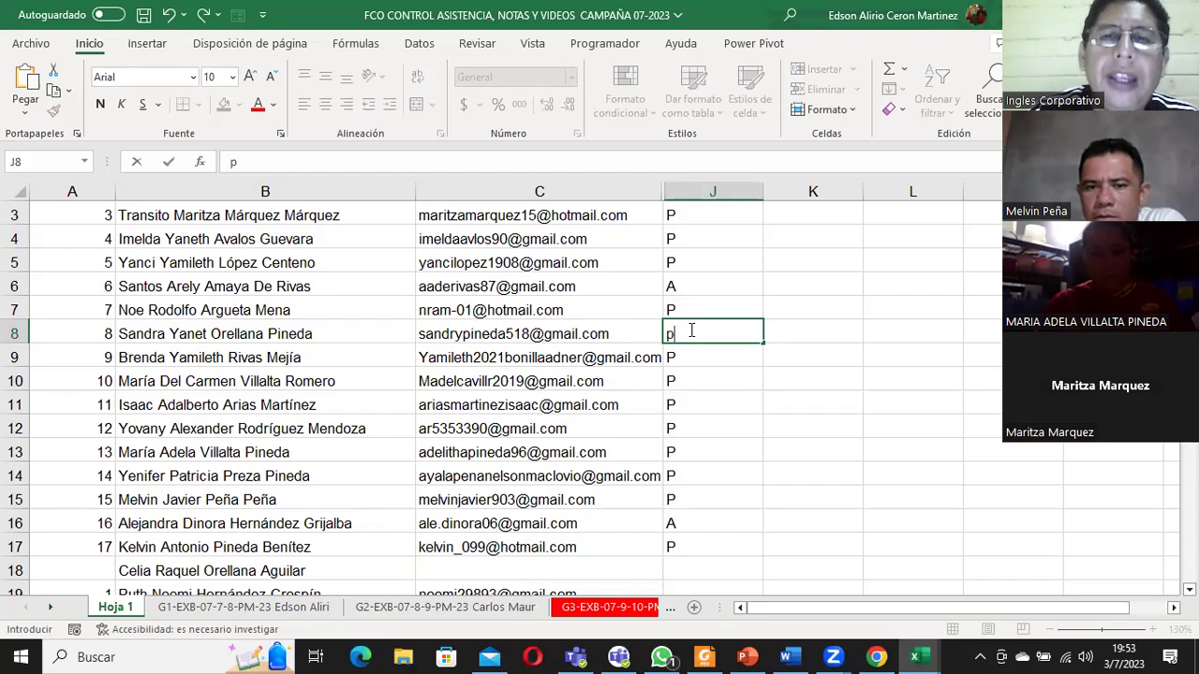
{"action": "key", "text": "BackSpace"}
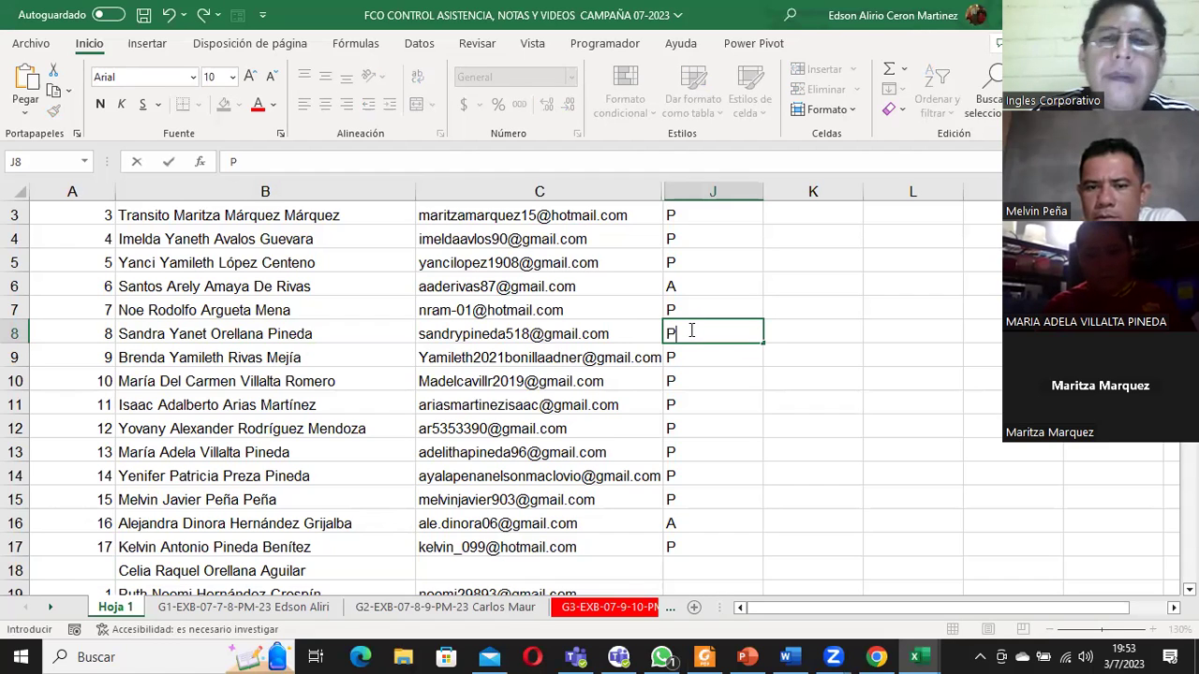
{"action": "key", "text": "Return"}
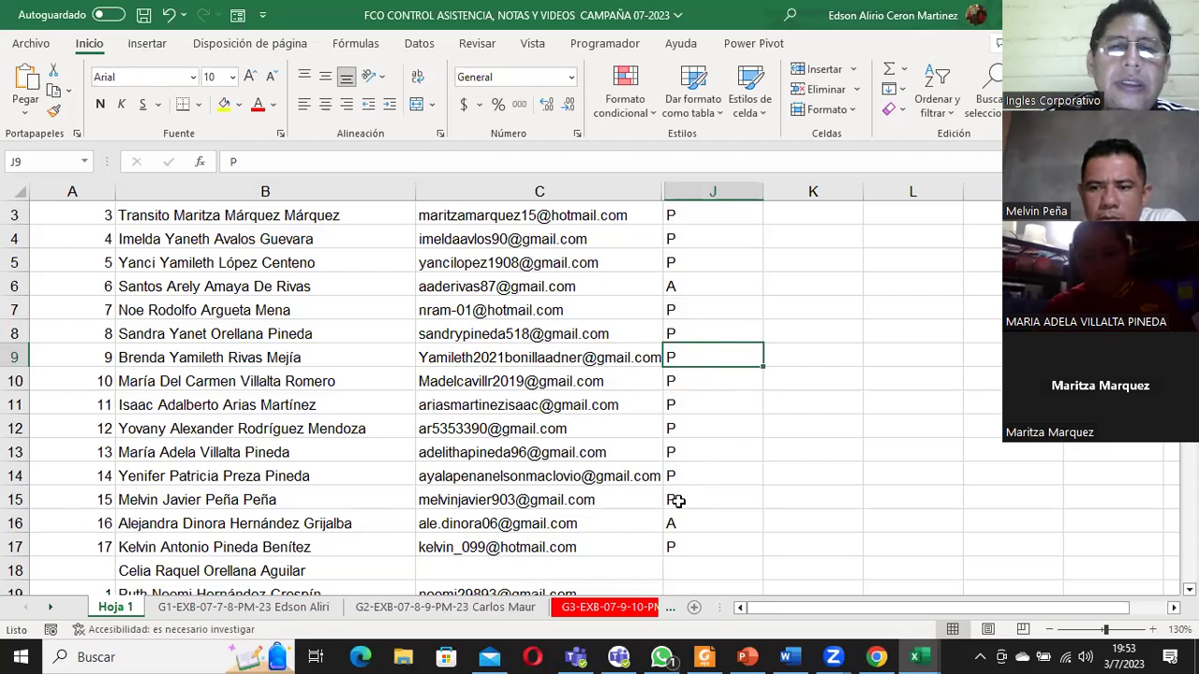
Step: Mark the new row-18 participant present with P in J18
{"action": "left_click", "coordinate": [716, 568]}
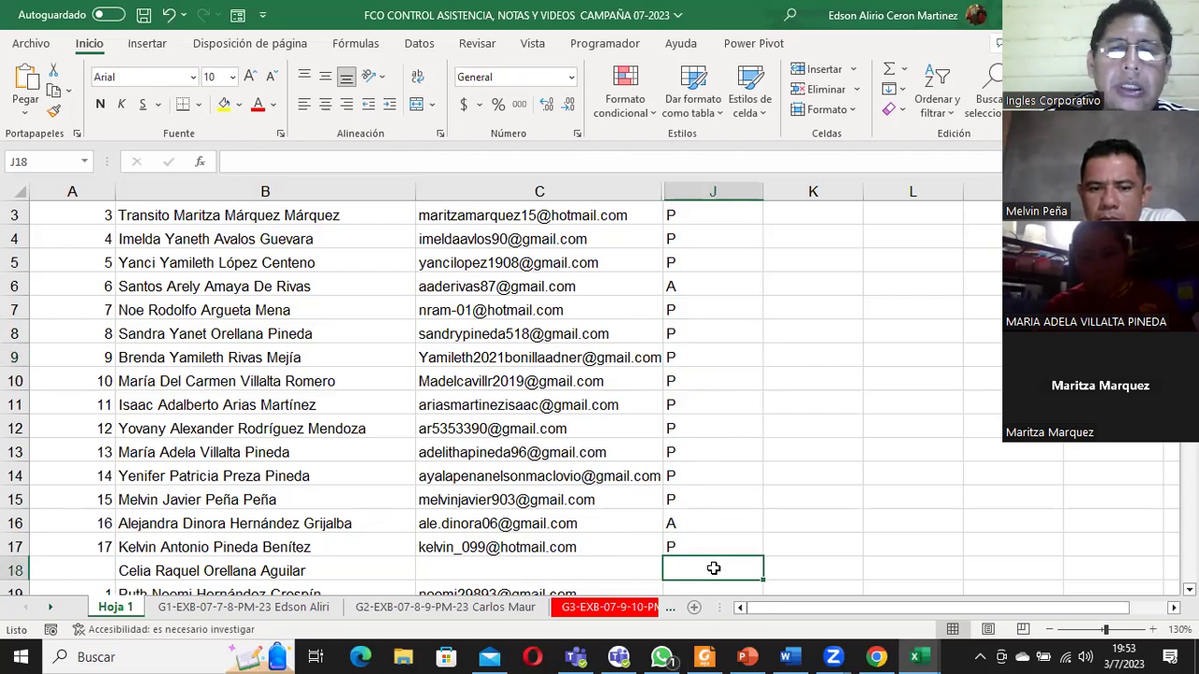
{"action": "type", "text": "P"}
{"action": "key", "text": "Return"}
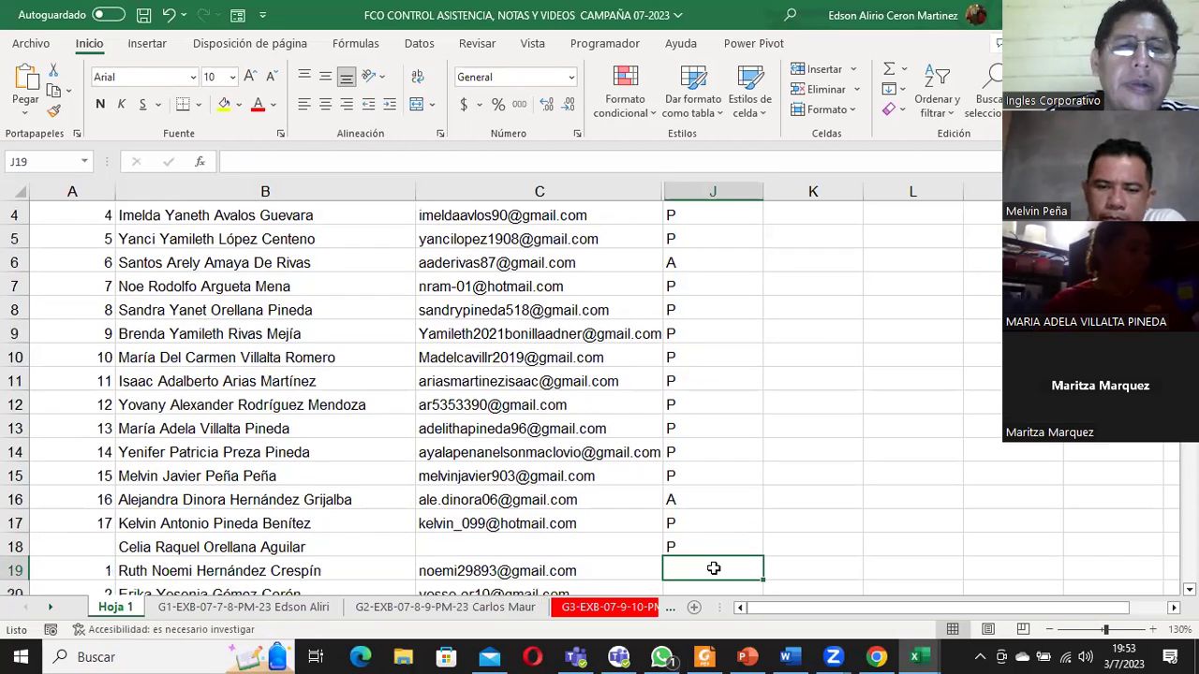
{"action": "scroll", "coordinate": [686, 427], "scroll_direction": "up", "scroll_amount": 2}
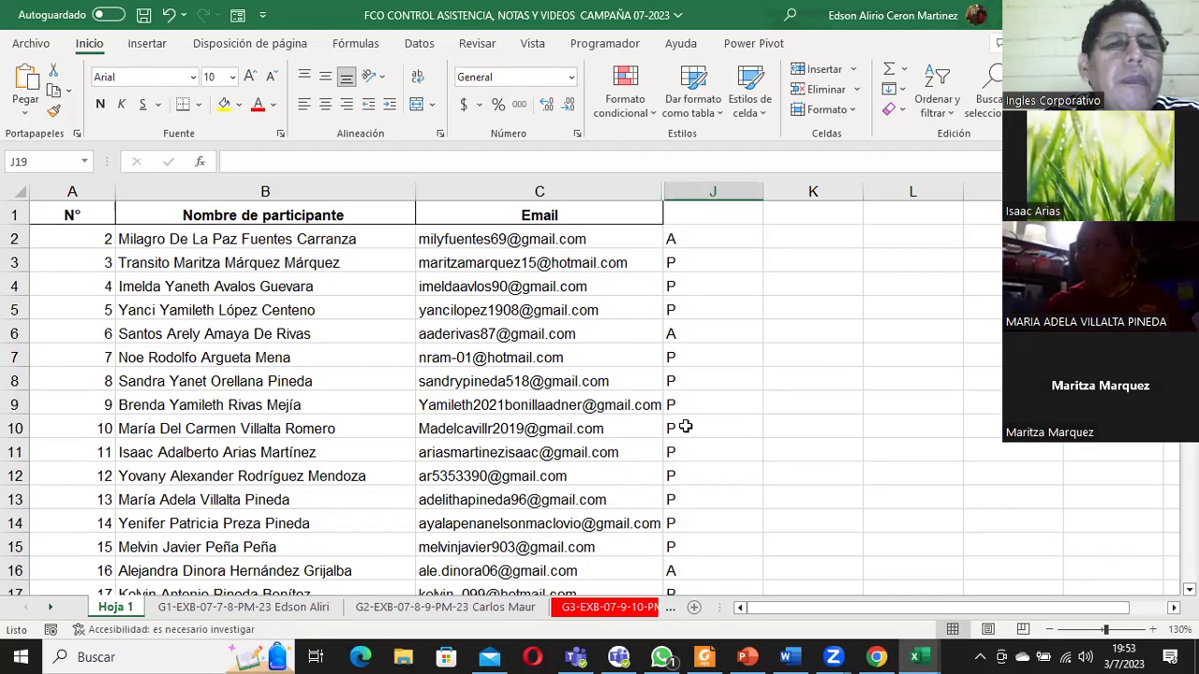
Step: Replace the A in cell J2 with the text 'Mal de Salud'
{"action": "double_click", "coordinate": [712, 239]}
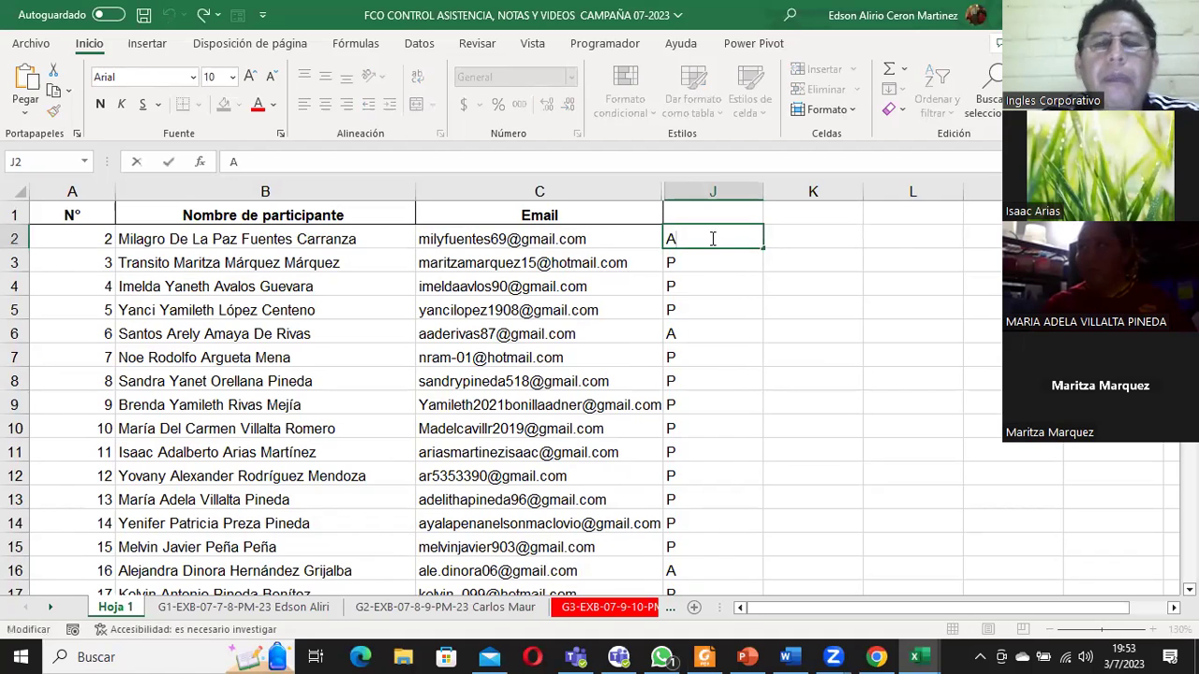
{"action": "key", "text": "BackSpace"}
{"action": "type", "text": "mAL de Salud"}
{"action": "key", "text": "Return"}
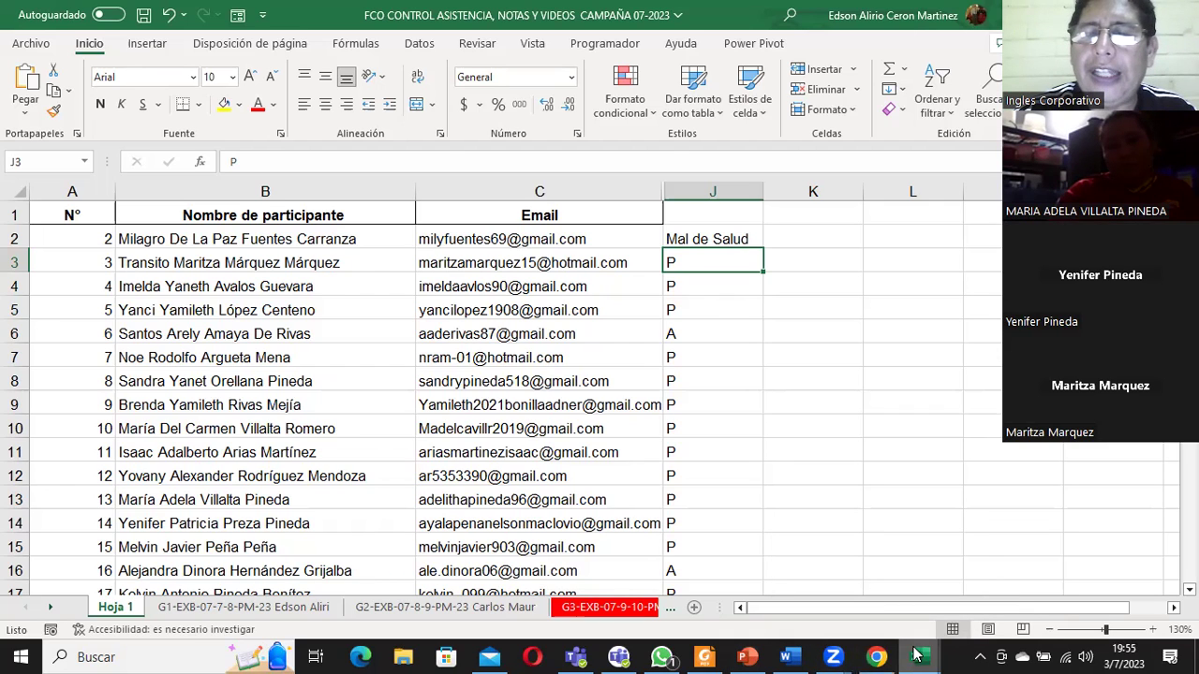
Step: Switch Excel to the 'Copia de Cronograma de trabajo de enero 2023' workbook and open its Archivo view
{"action": "left_click", "coordinate": [917, 653]}
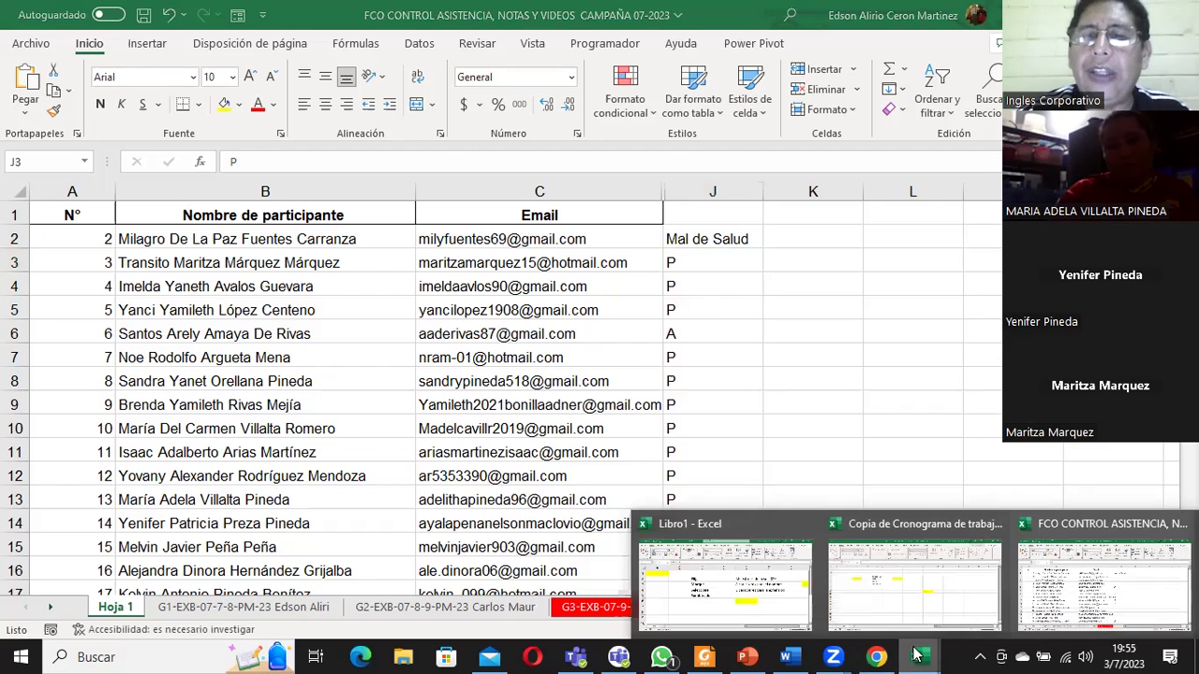
{"action": "left_click", "coordinate": [906, 581]}
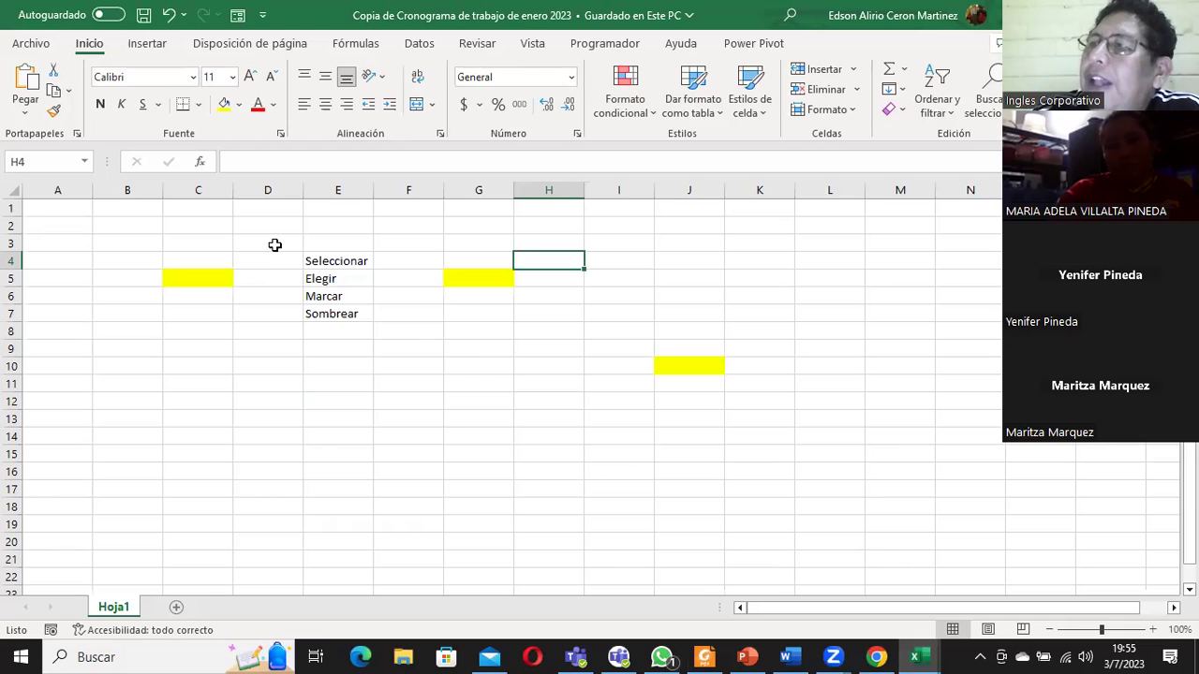
{"action": "left_click", "coordinate": [31, 44]}
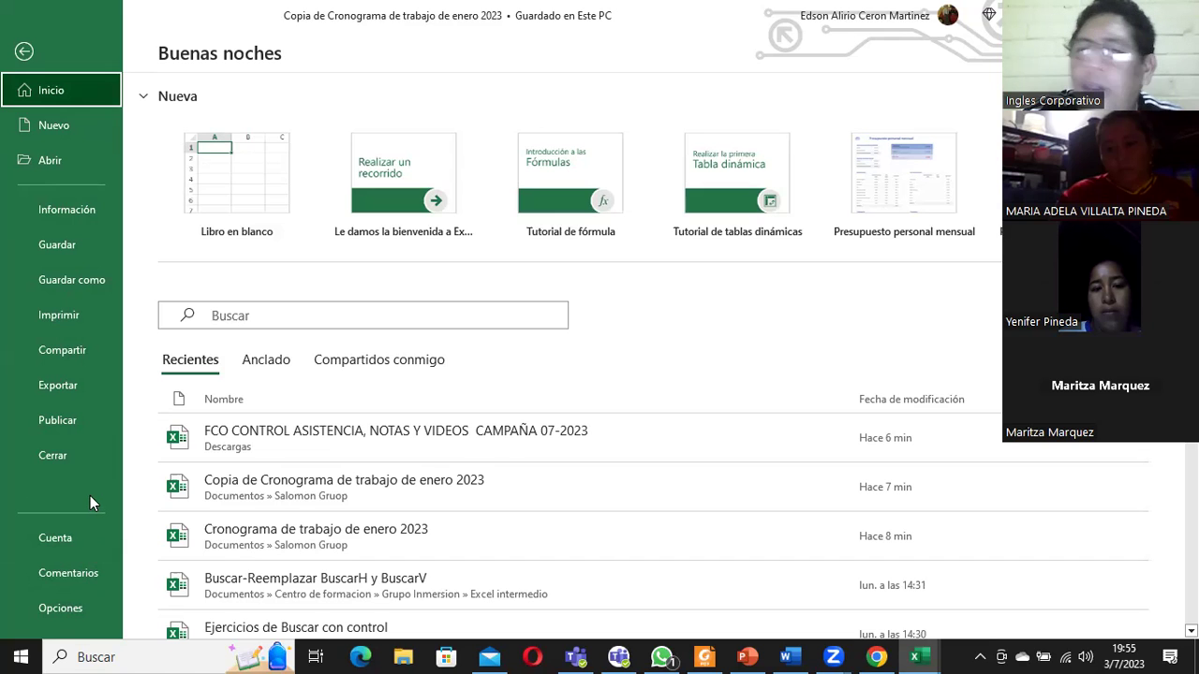
Step: Return to the sheet, select cell F5, then show PowerPoint's slide 5 'Teclados'
{"action": "left_click", "coordinate": [26, 45]}
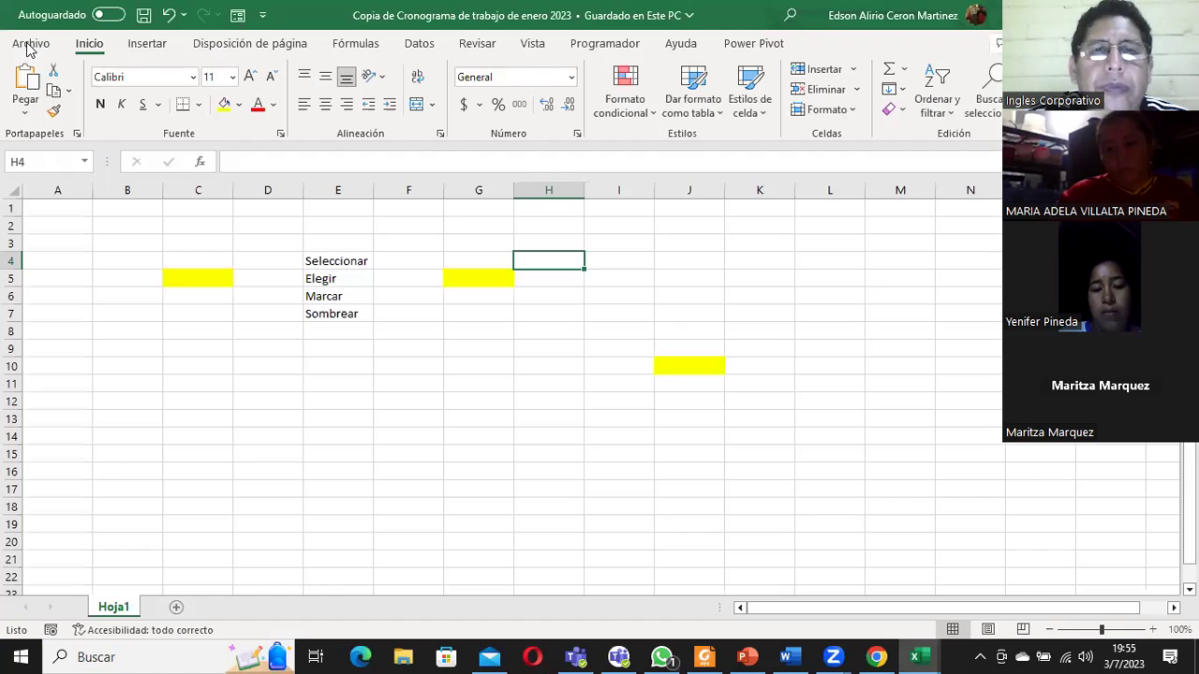
{"action": "left_click", "coordinate": [430, 274]}
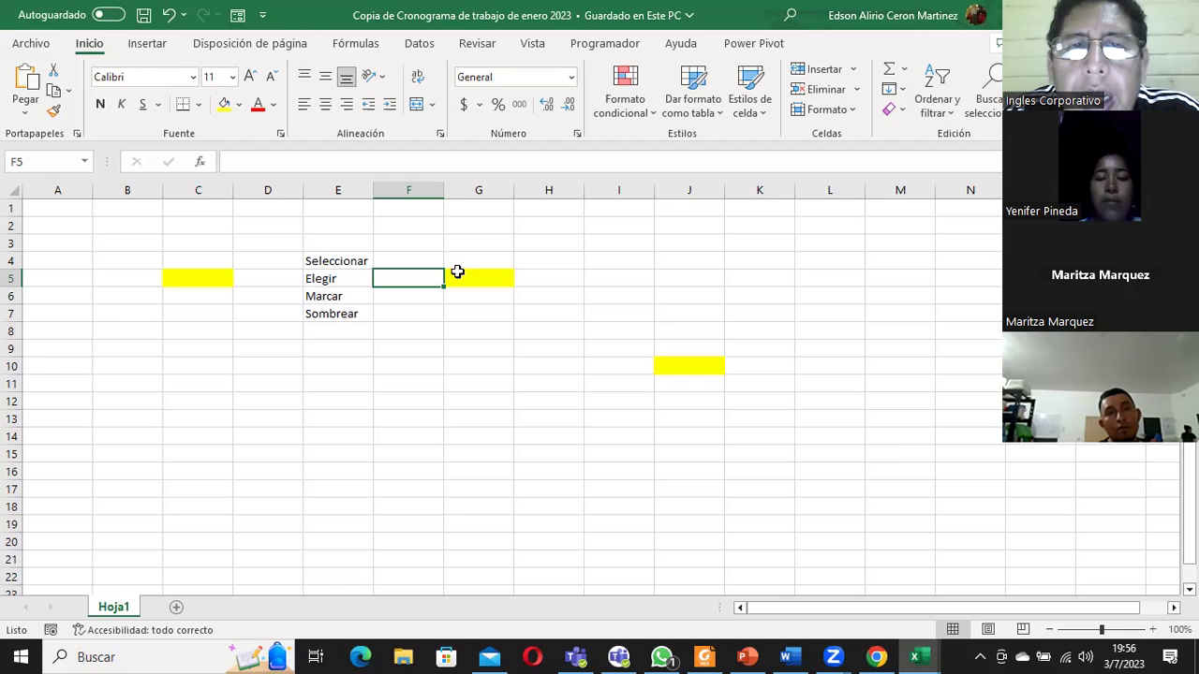
{"action": "left_click", "coordinate": [747, 655]}
{"action": "left_click", "coordinate": [146, 550]}
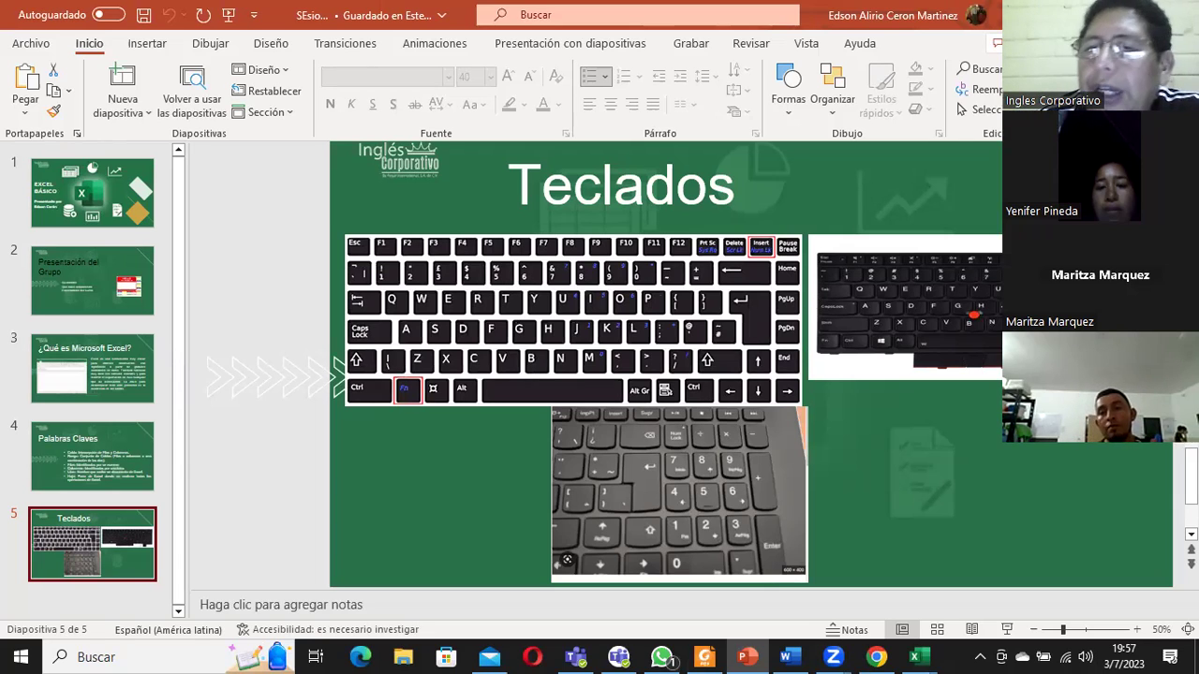
Step: Zoom the Teclados keyboard slide in to 90%
{"action": "left_click", "coordinate": [1137, 629]}
{"action": "left_click", "coordinate": [1137, 629]}
{"action": "left_click", "coordinate": [1137, 630]}
{"action": "left_click", "coordinate": [1136, 629]}
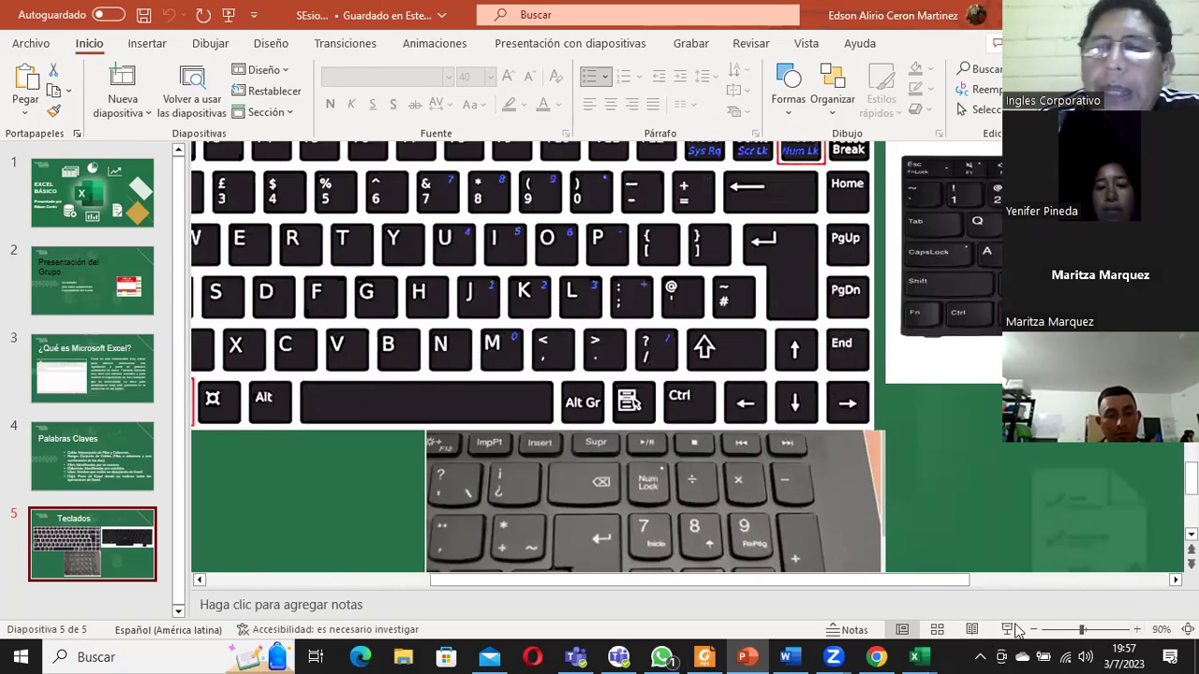
{"action": "left_click_drag", "start_coordinate": [908, 580], "coordinate": [861, 579]}
{"action": "scroll", "coordinate": [894, 409], "scroll_direction": "up", "scroll_amount": 1}
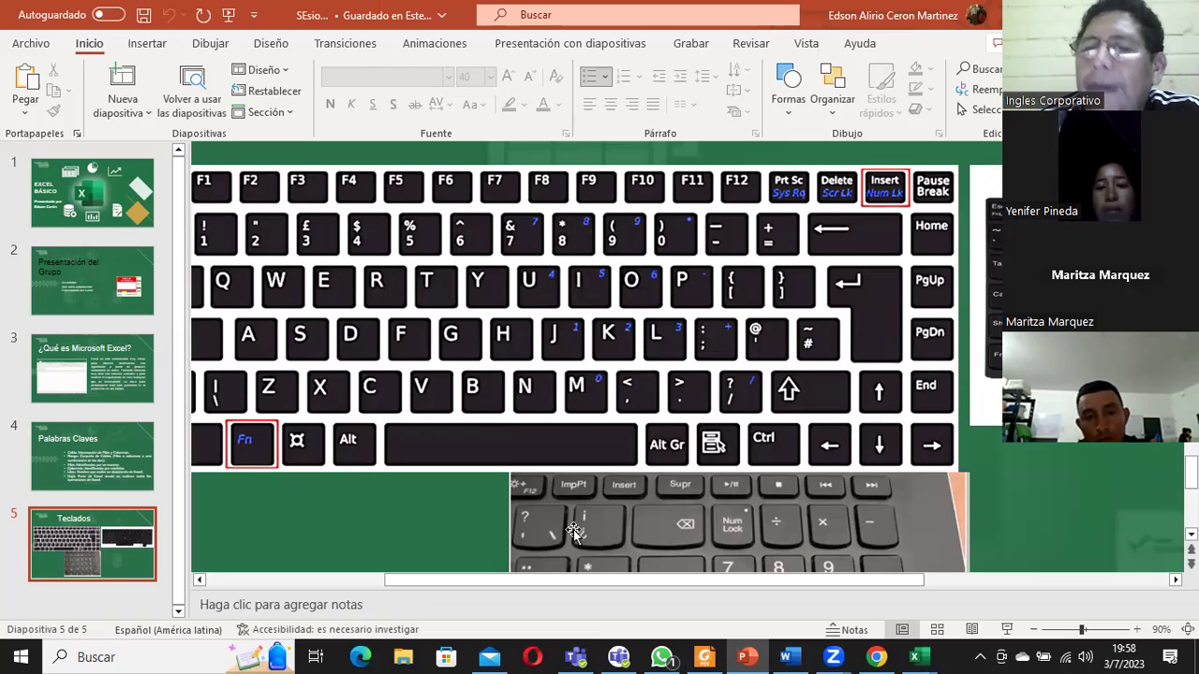
Step: Pan across the zoomed slide to show the red-outlined Insert and Fn keys
{"action": "left_click_drag", "start_coordinate": [917, 578], "coordinate": [1030, 581]}
{"action": "scroll", "coordinate": [934, 317], "scroll_direction": "right", "scroll_amount": 1}
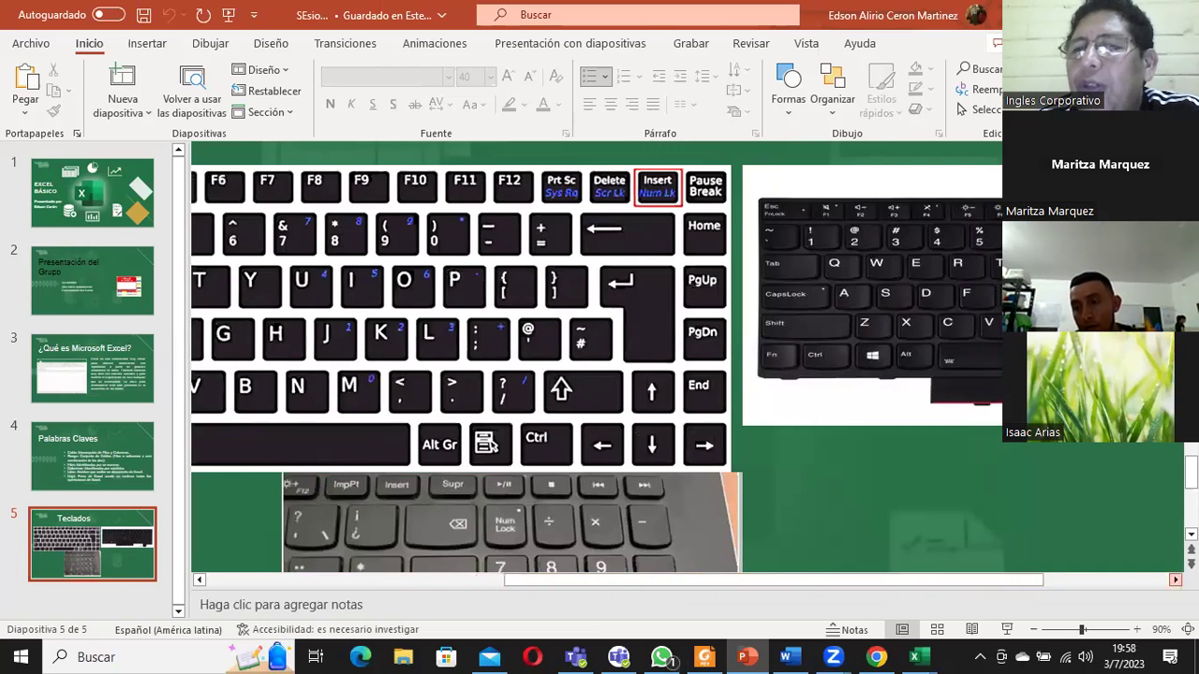
{"action": "scroll", "coordinate": [934, 316], "scroll_direction": "right", "scroll_amount": 1}
{"action": "scroll", "coordinate": [935, 316], "scroll_direction": "right", "scroll_amount": 1}
{"action": "scroll", "coordinate": [934, 317], "scroll_direction": "right", "scroll_amount": 1}
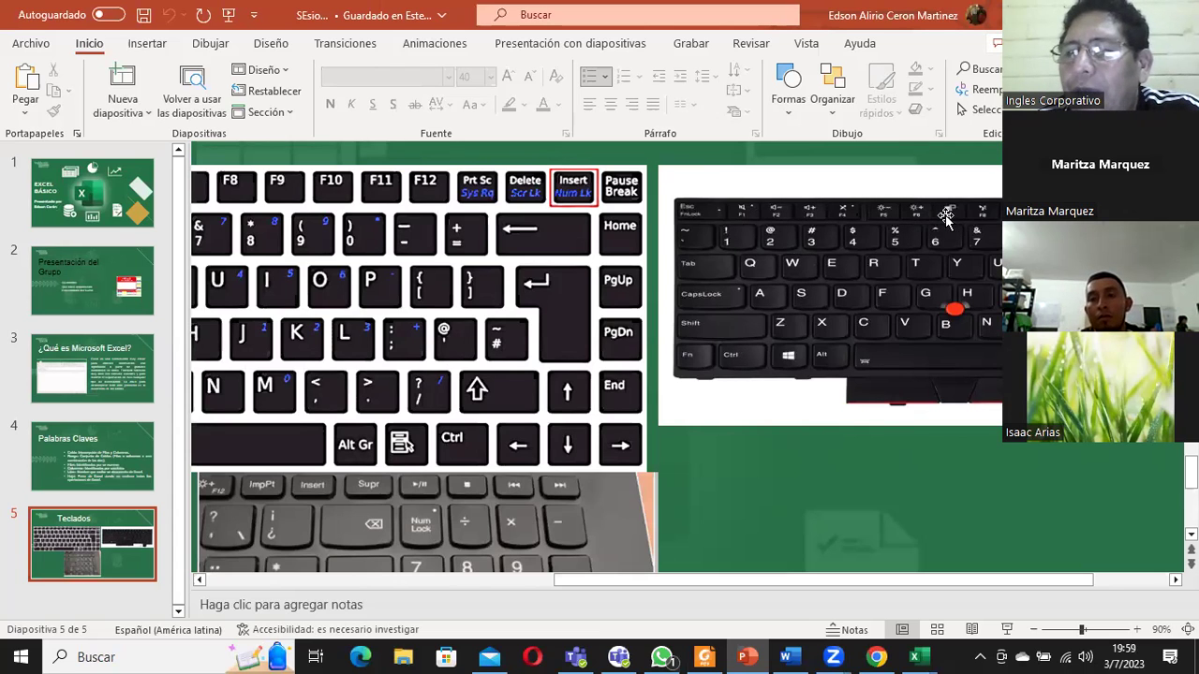
{"action": "left_click_drag", "start_coordinate": [862, 587], "coordinate": [757, 588]}
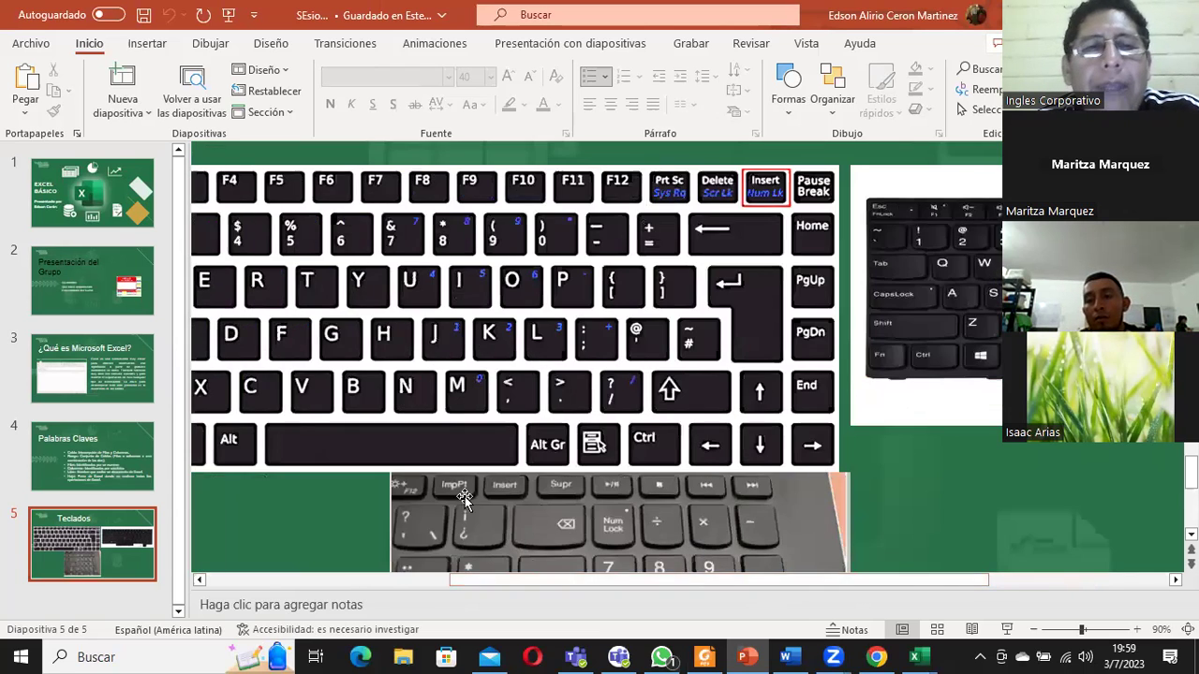
{"action": "left_click_drag", "start_coordinate": [614, 582], "coordinate": [470, 583]}
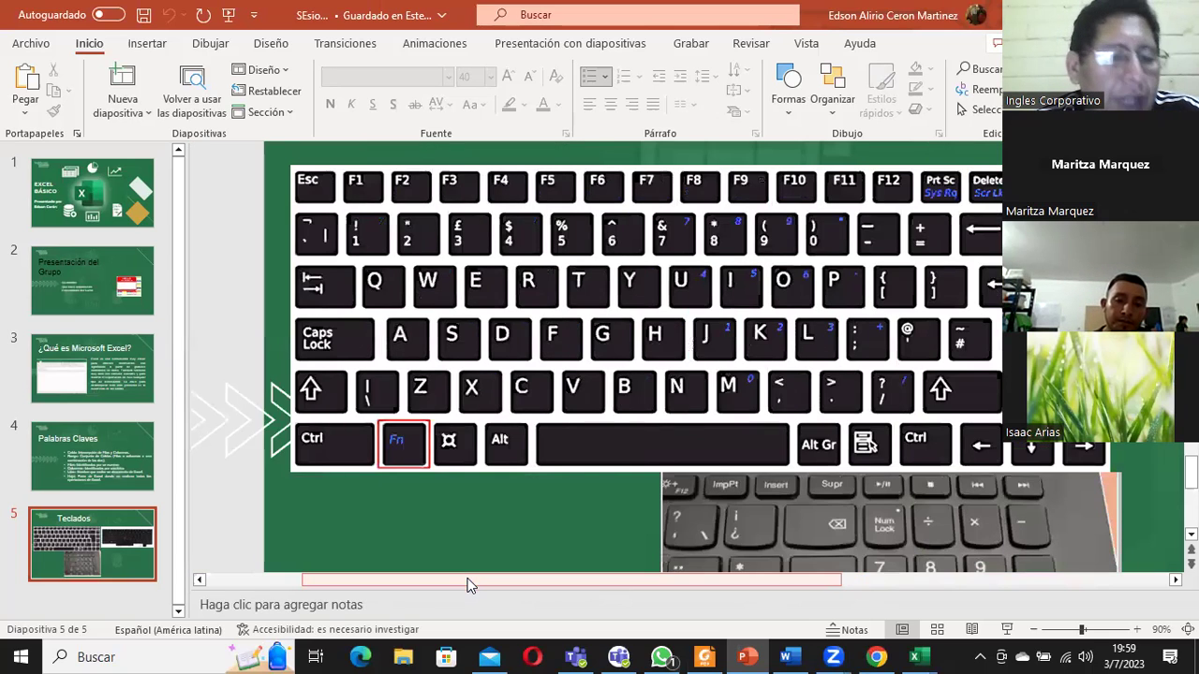
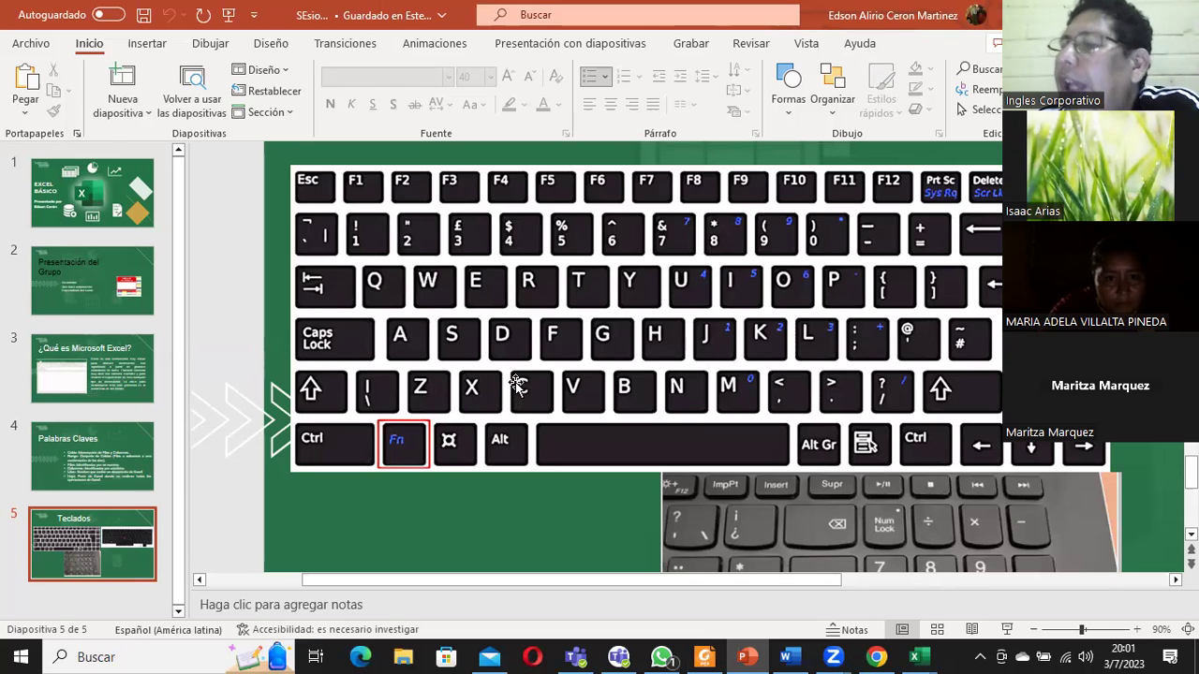
Step: Scroll the slide 5 view right to show the red-boxed Insert/Num Lk key on the keyboard
{"action": "left_click_drag", "start_coordinate": [801, 580], "coordinate": [905, 580]}
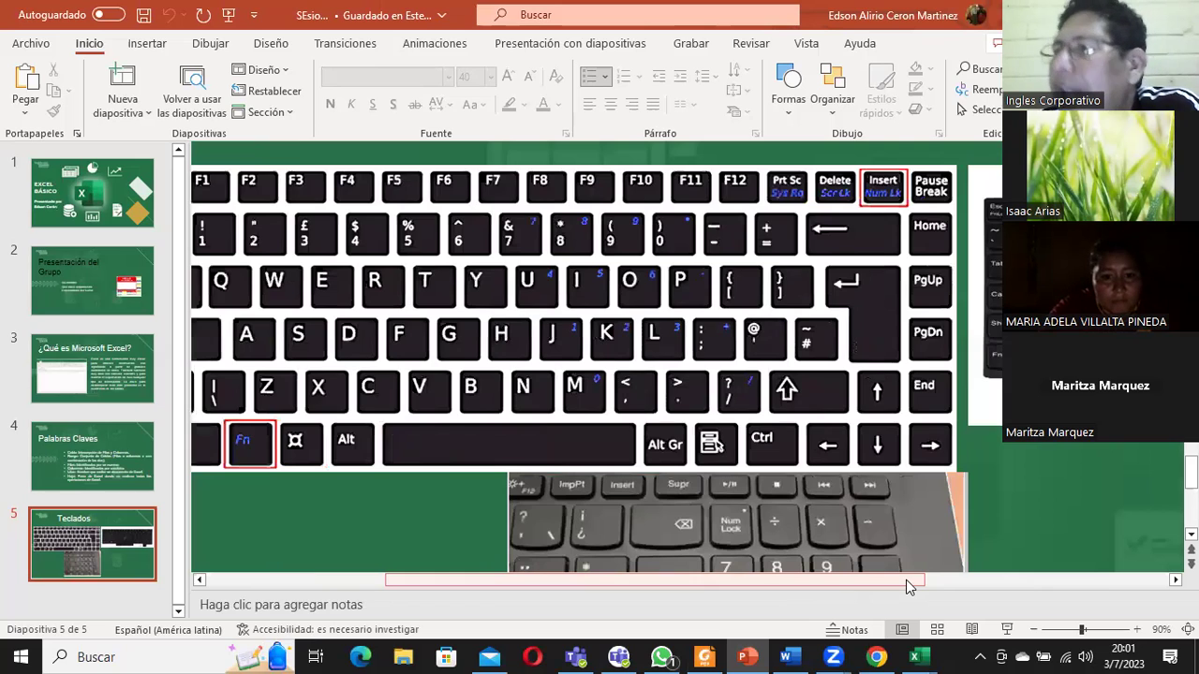